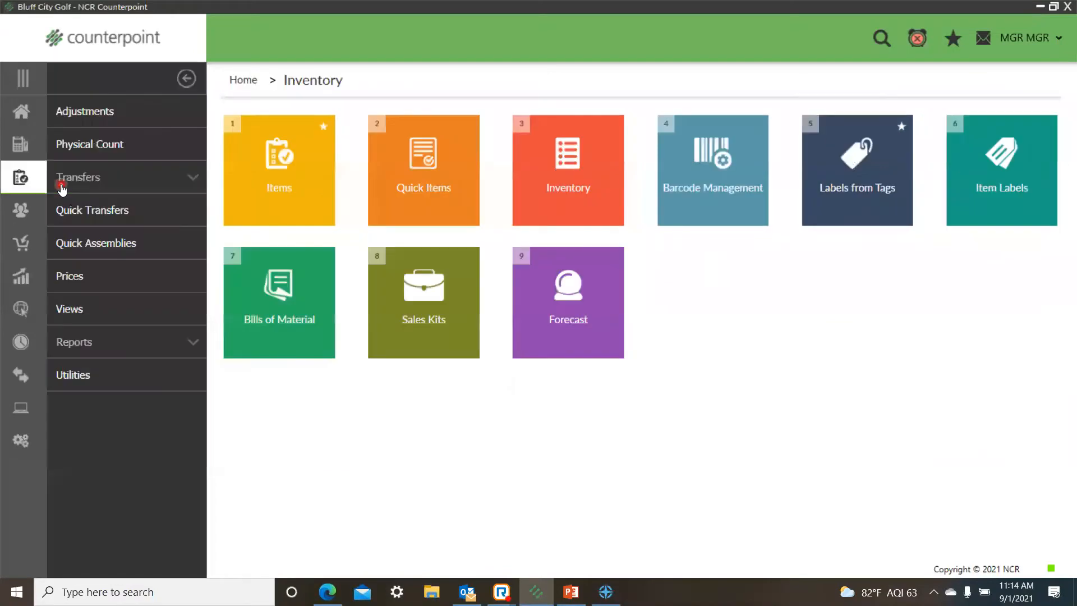
Step: Open the Items list of the inventory
left_click(262, 219)
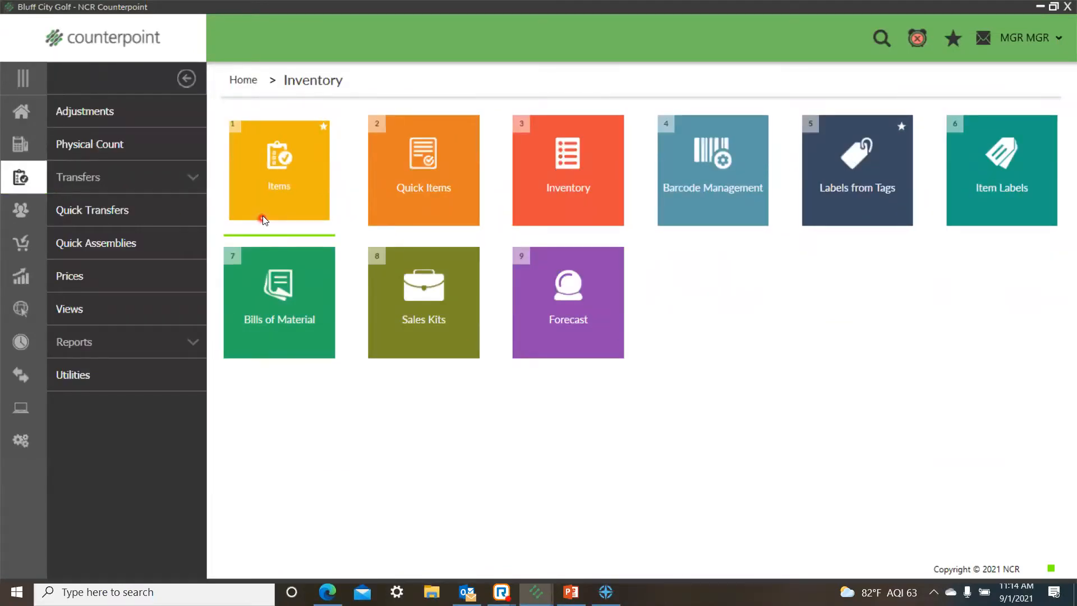
left_click(380, 193)
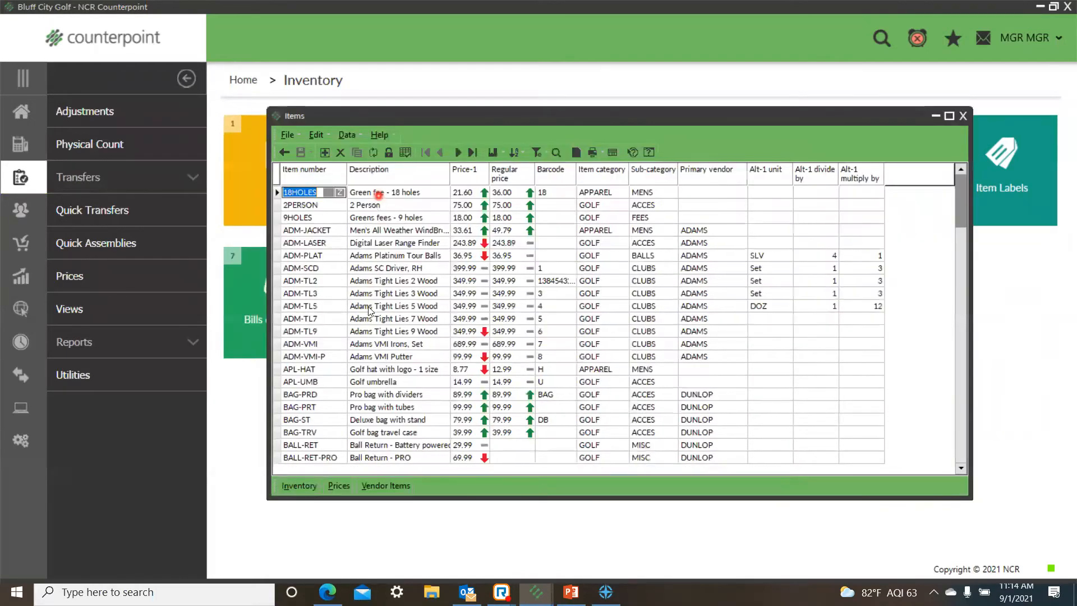
left_click(372, 305)
Step: Filter the item list to the APPAREL item category
left_click(535, 153)
left_click(537, 154)
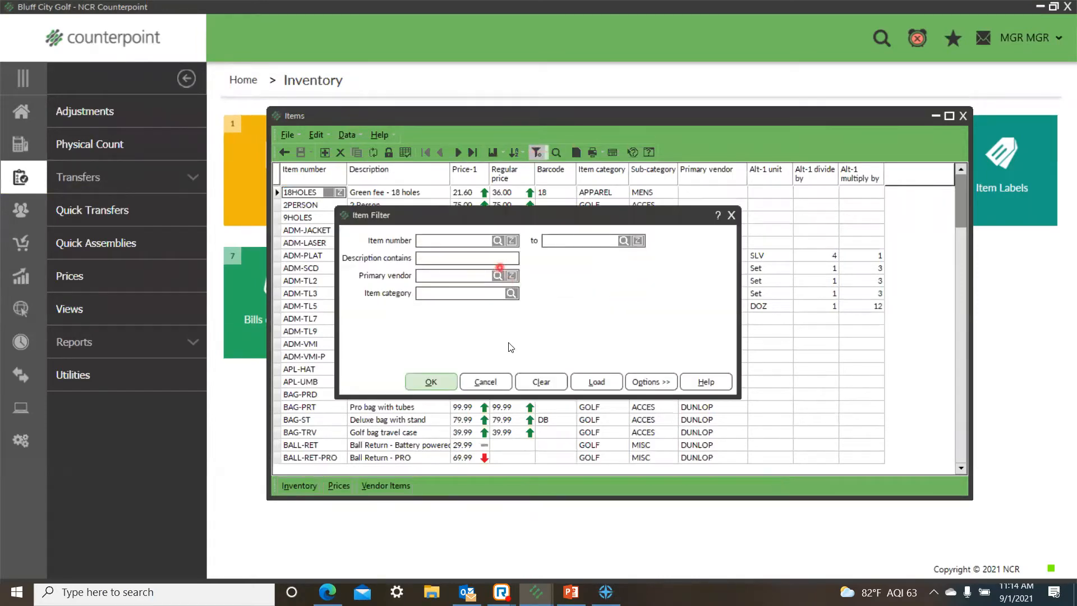
left_click(512, 294)
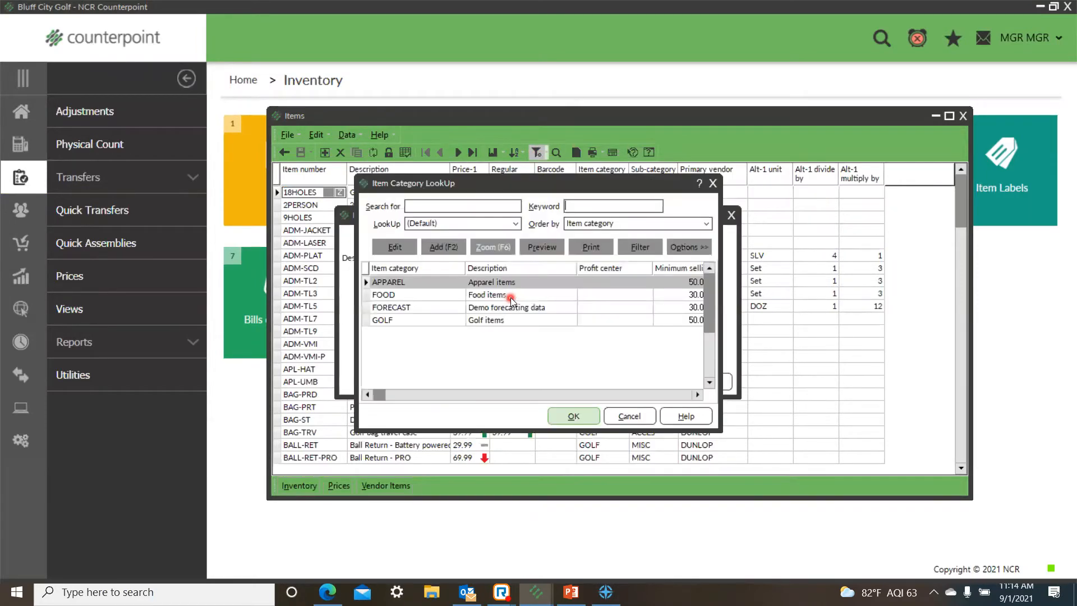
left_click(583, 421)
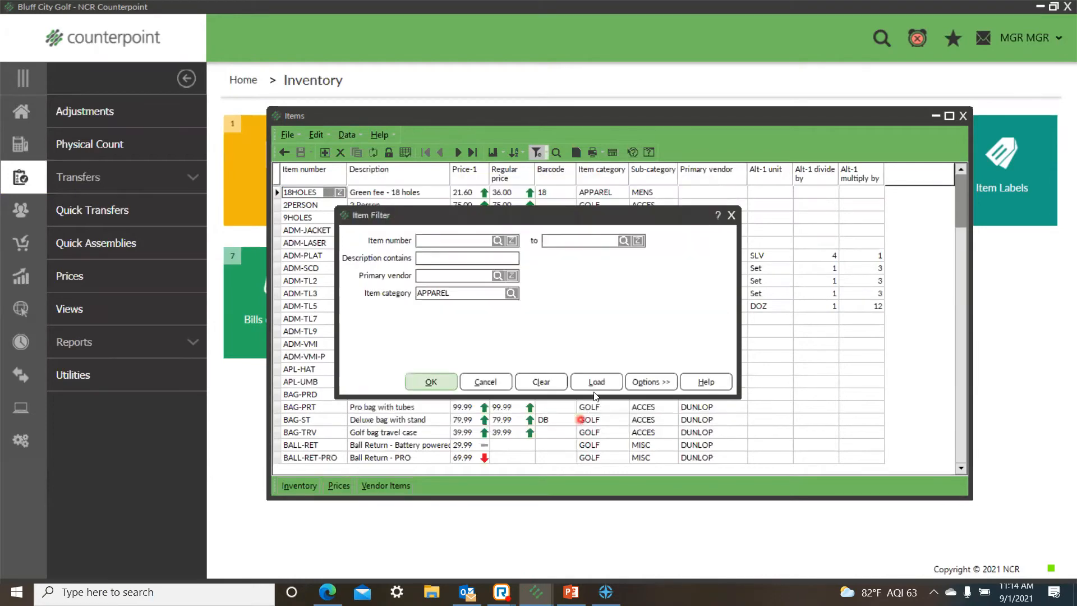
left_click(431, 382)
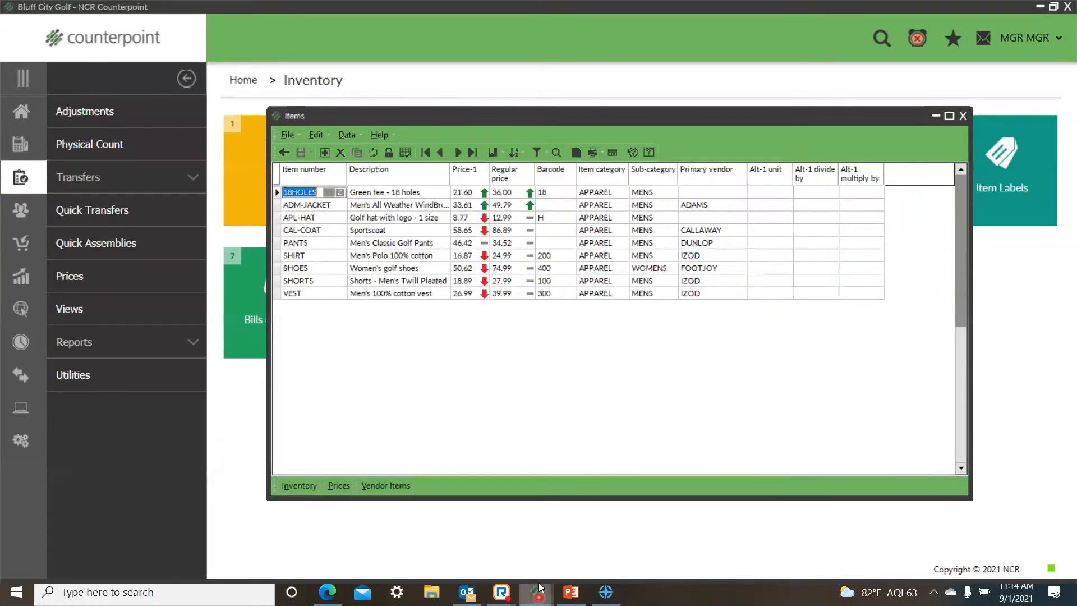
Step: Examine the regular price and Price-1 values of the apparel items and the other fields of the 18HOLES item
left_click(515, 192)
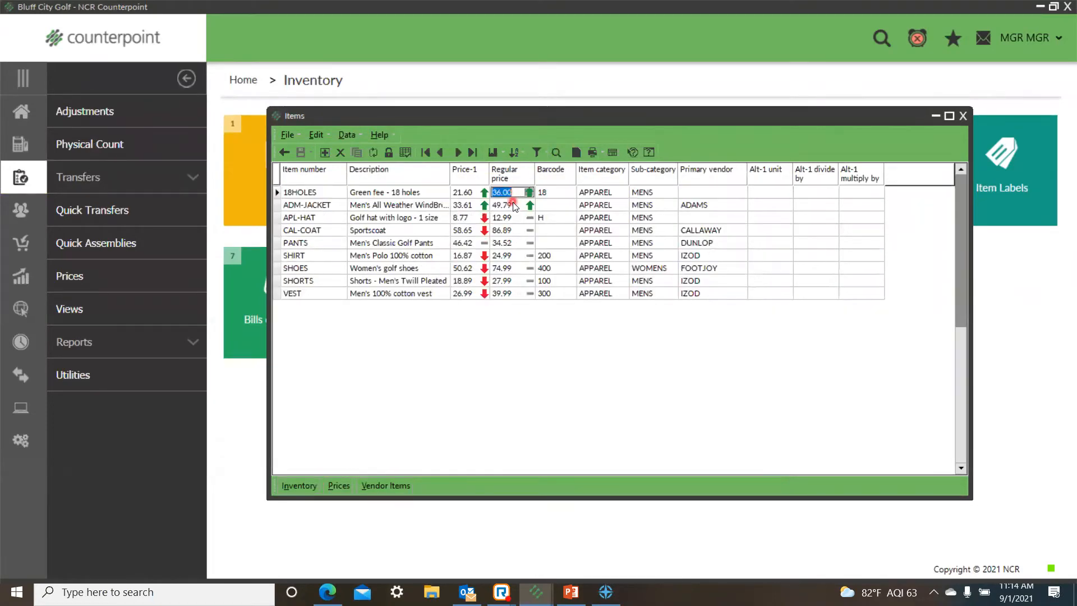
left_click(462, 192)
left_click(464, 205)
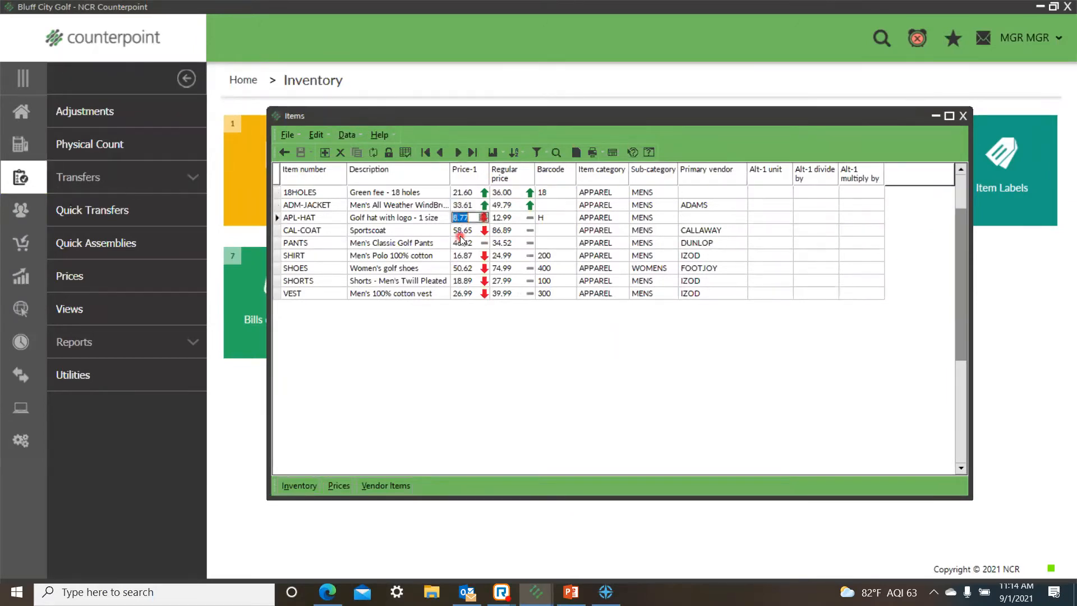
left_click(462, 242)
left_click(466, 255)
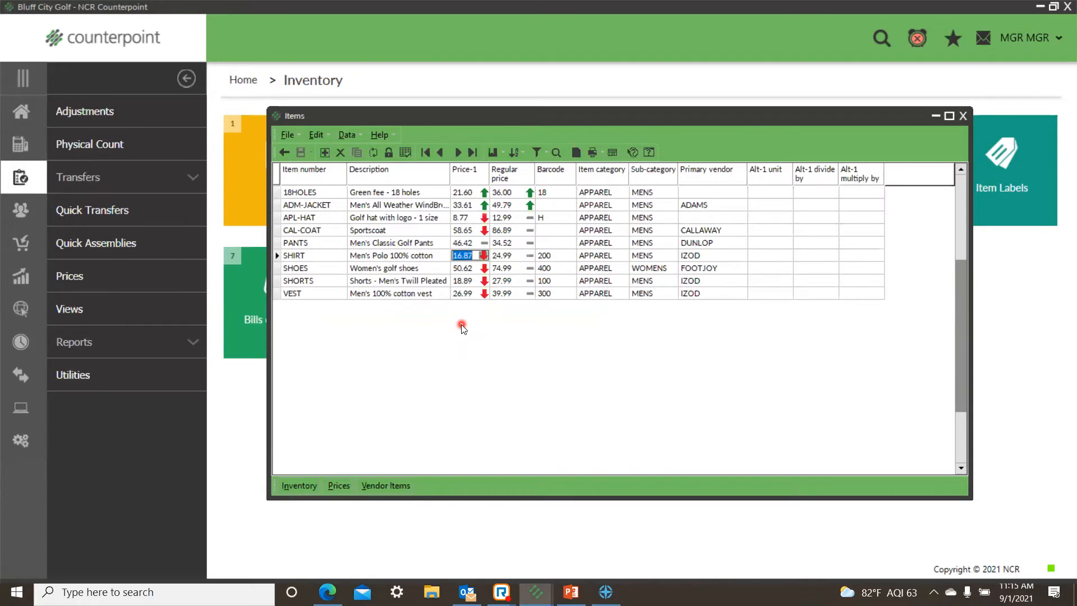
left_click(327, 197)
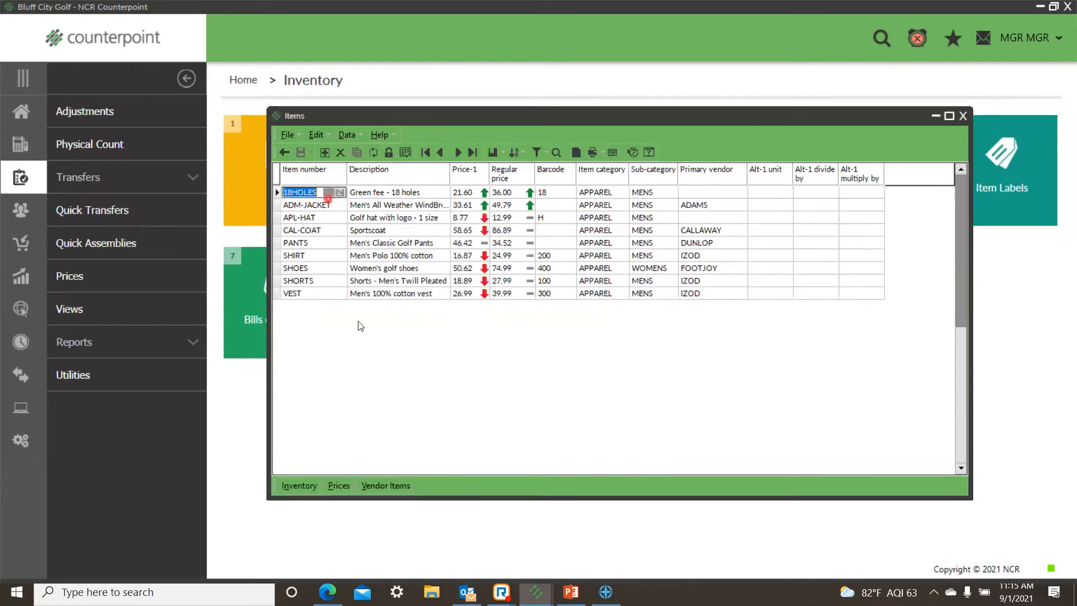
left_click(413, 195)
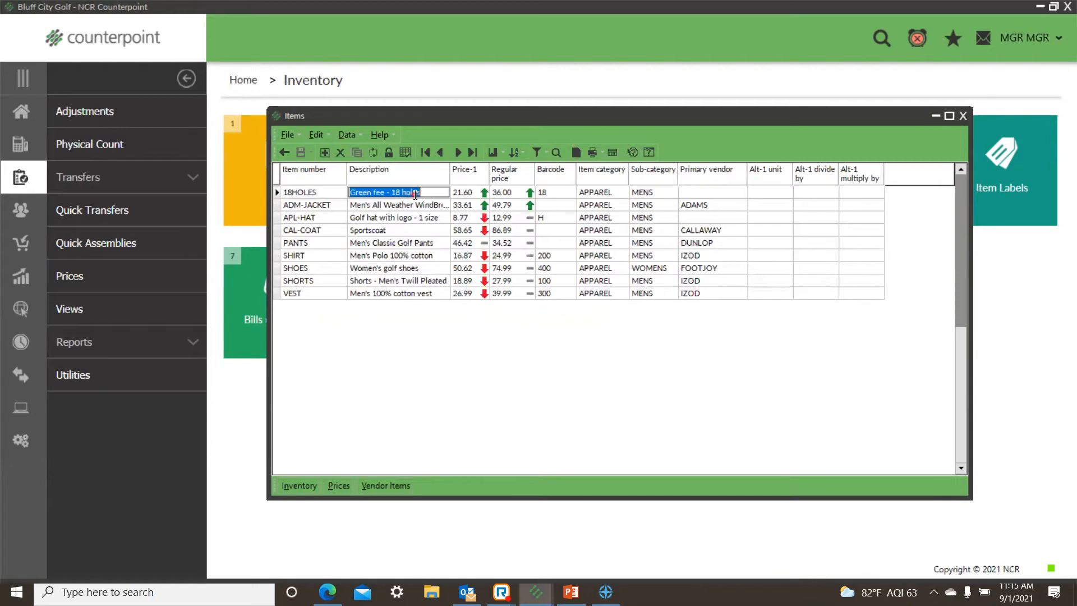
left_click(461, 193)
left_click(611, 192)
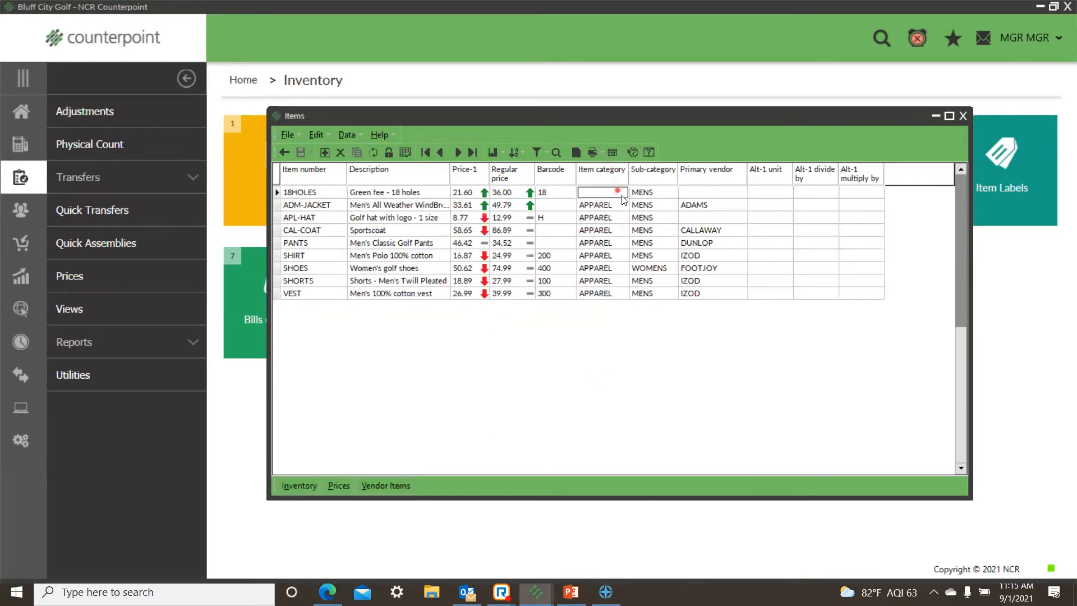
left_click(668, 193)
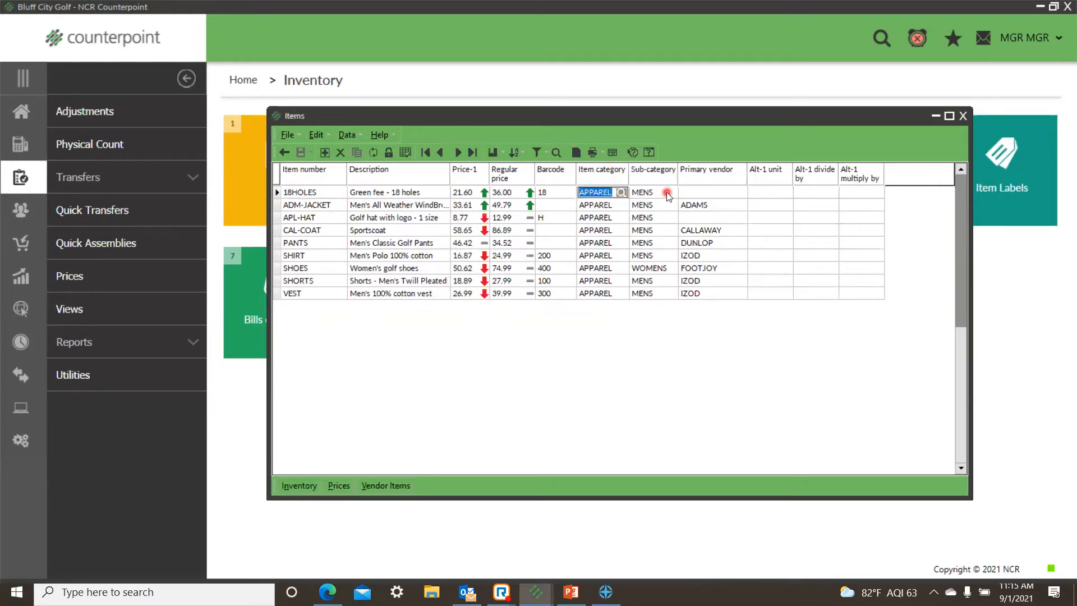
left_click(728, 198)
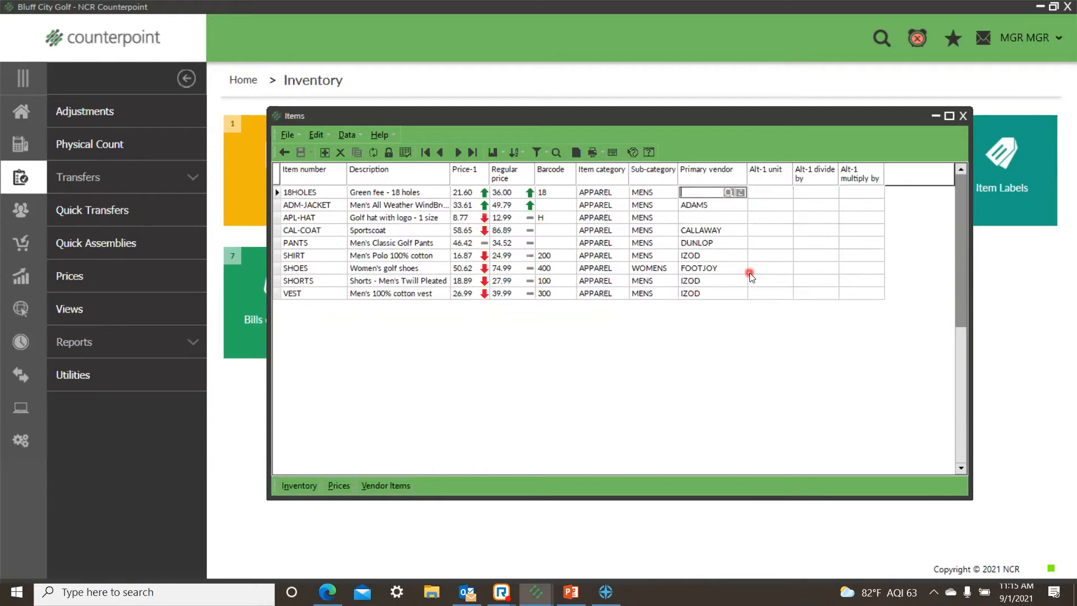
left_click(475, 193)
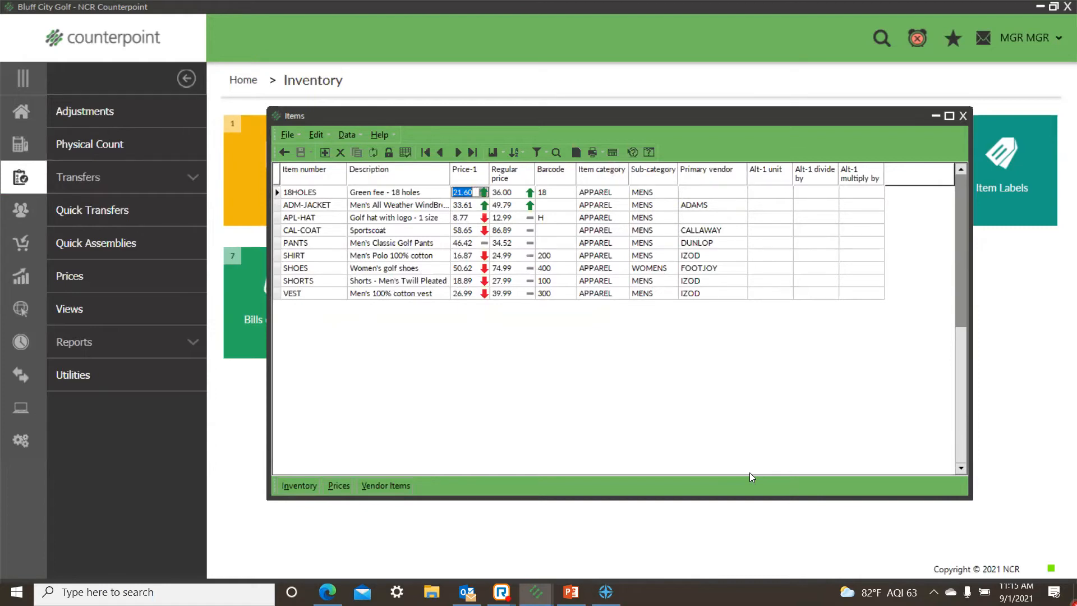
right_click(464, 190)
left_click(491, 241)
left_click(464, 272)
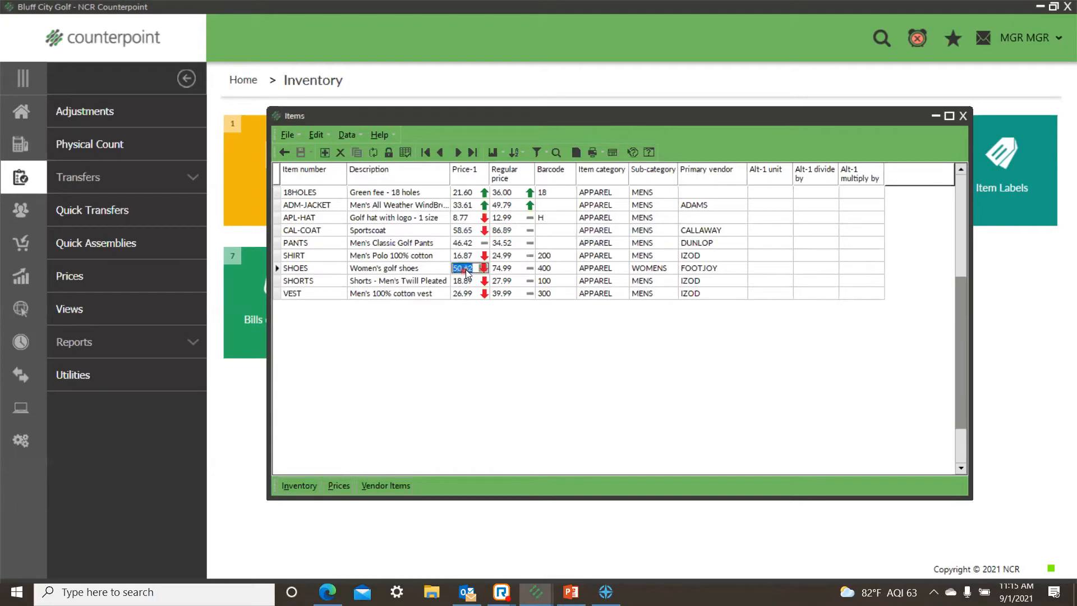
right_click(466, 270)
left_click(730, 386)
Step: Select all apparel rows from VEST up to 18HOLES and copy the 18HOLES Price-1 value of 21.60 to them
key("Down")
key("Down")
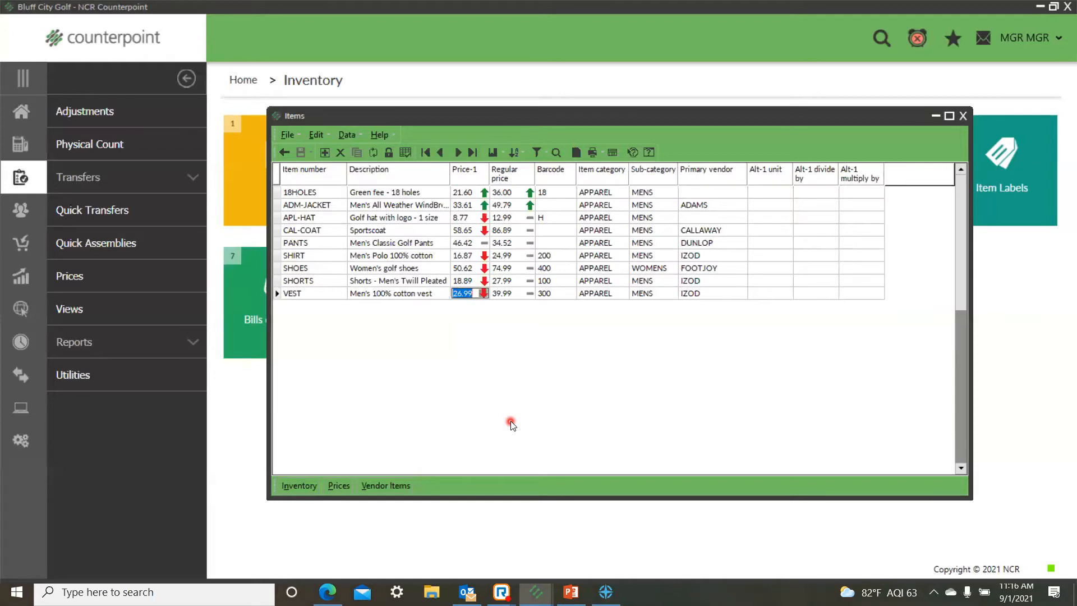
key("Up")
key("Up")
key("Up")
key("Up")
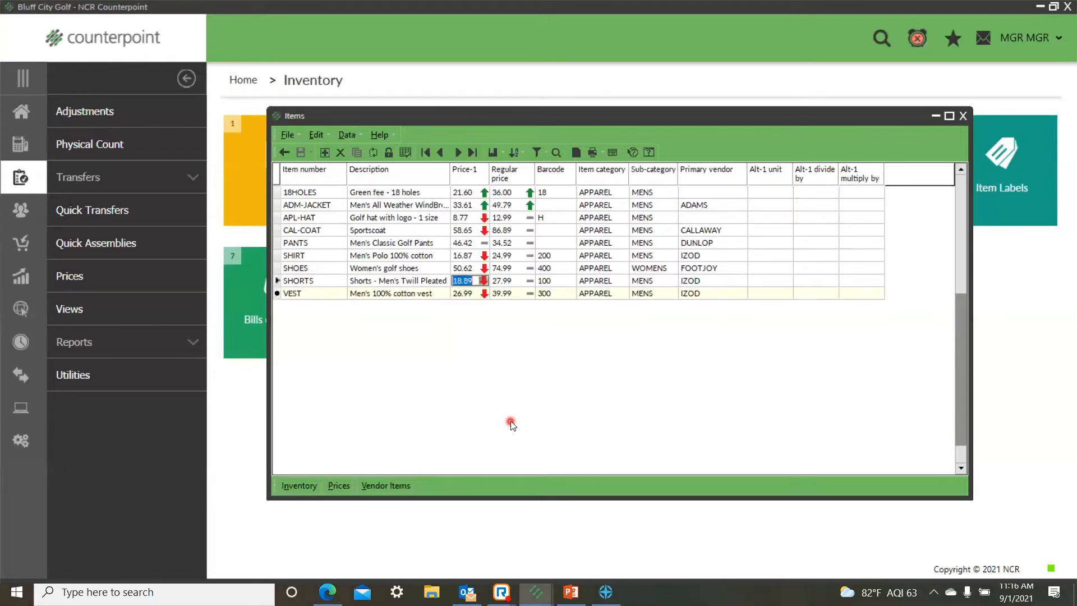
key("Up")
key("Up")
key("Up")
key("Up")
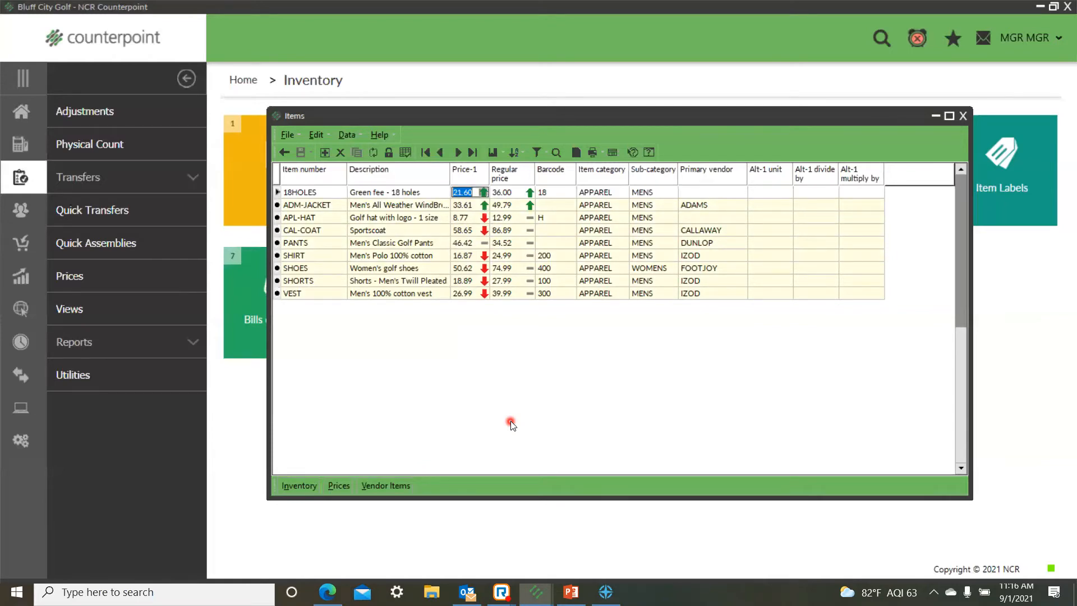
right_click(460, 176)
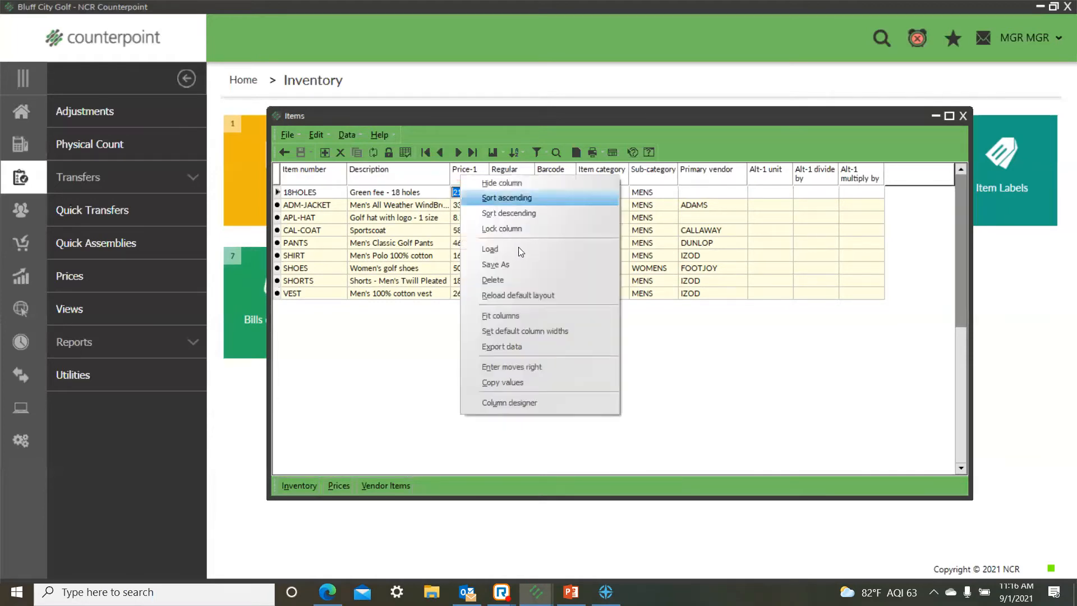
left_click(506, 382)
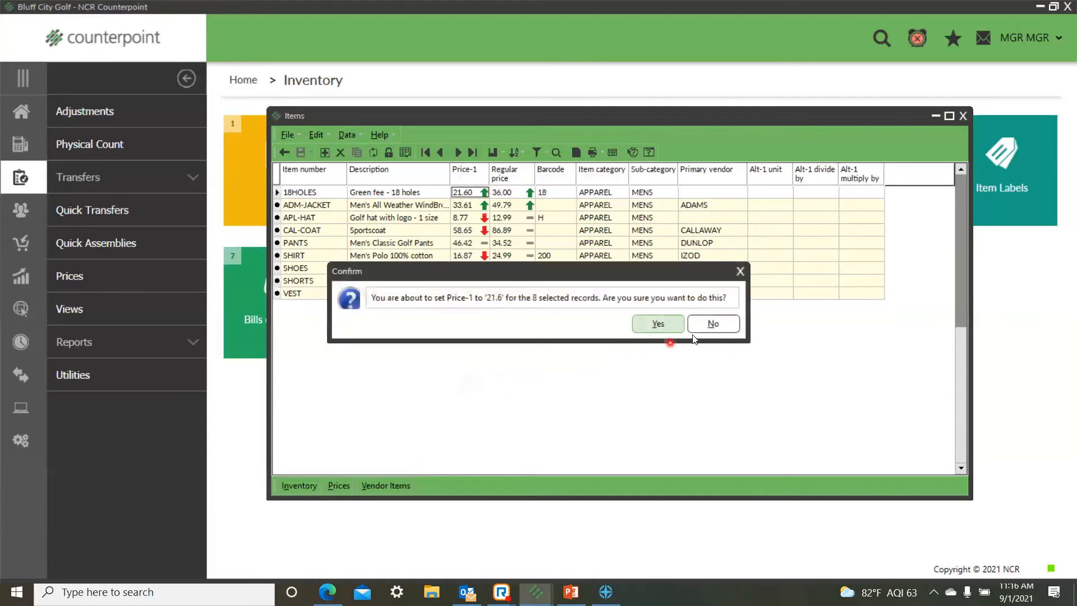
left_click(658, 324)
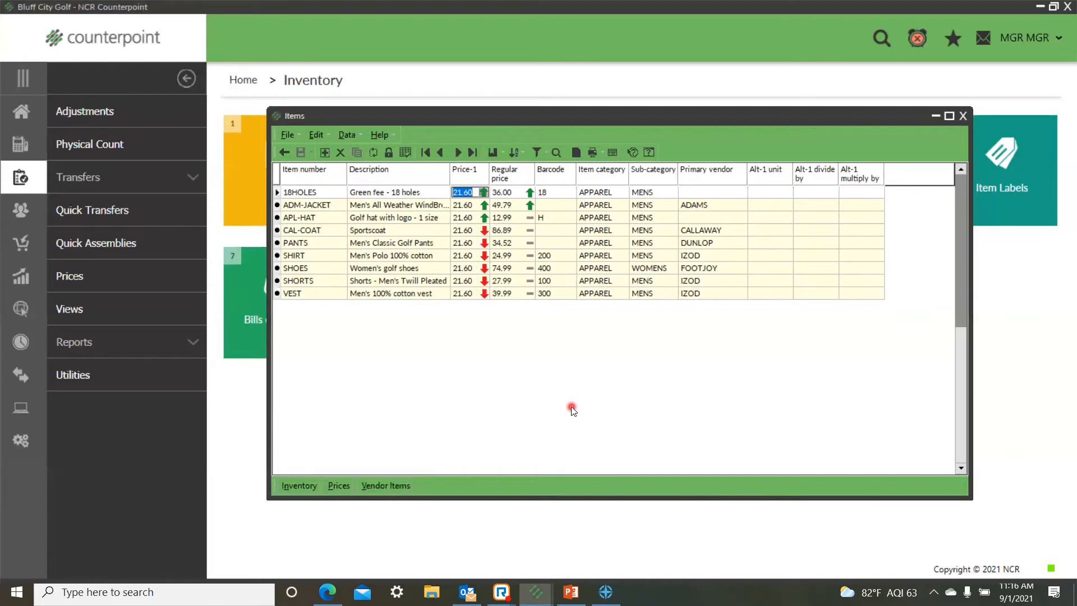
Step: Close the item list and open Item Prices from the favorites in table view
left_click(963, 116)
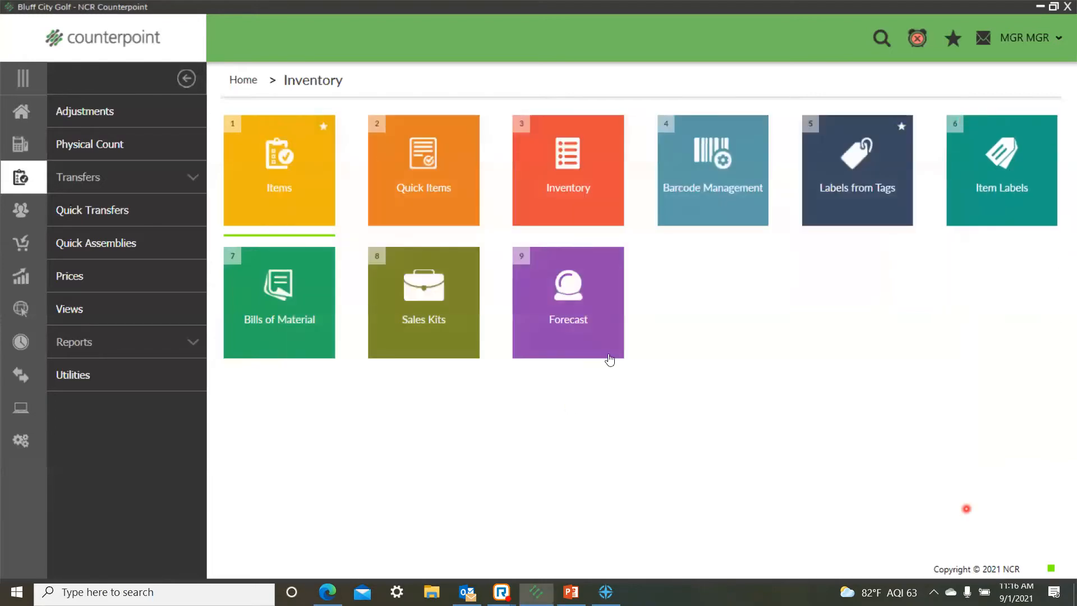
left_click(21, 111)
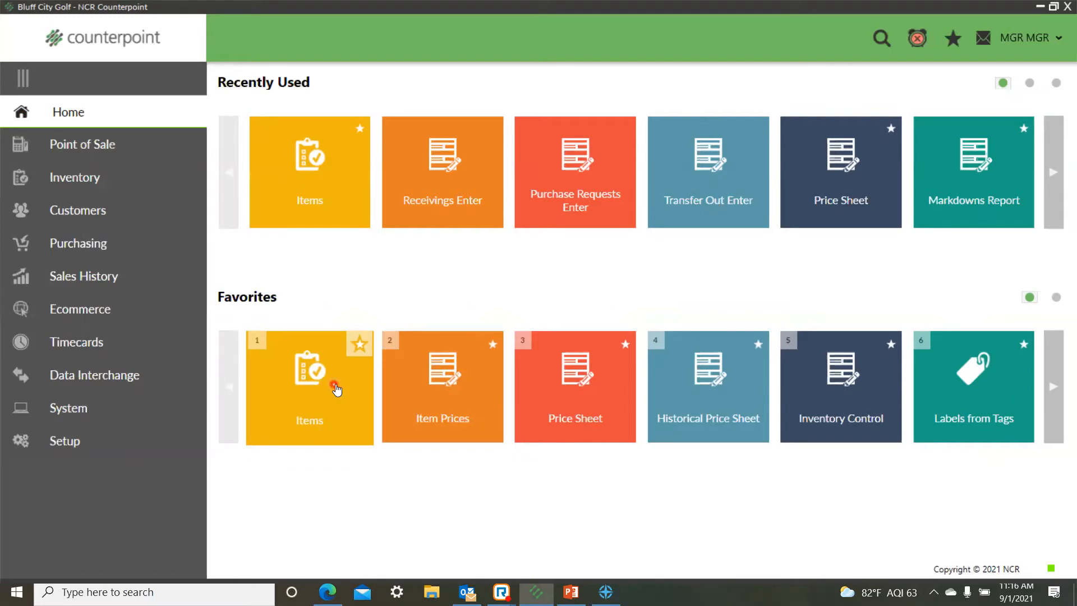
left_click(473, 397)
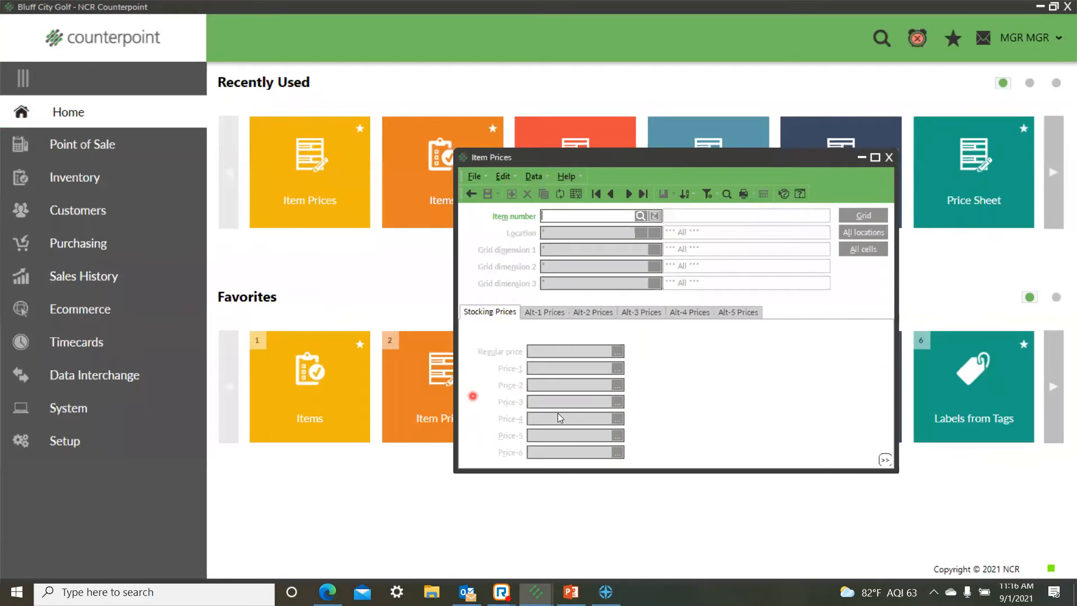
left_click(575, 194)
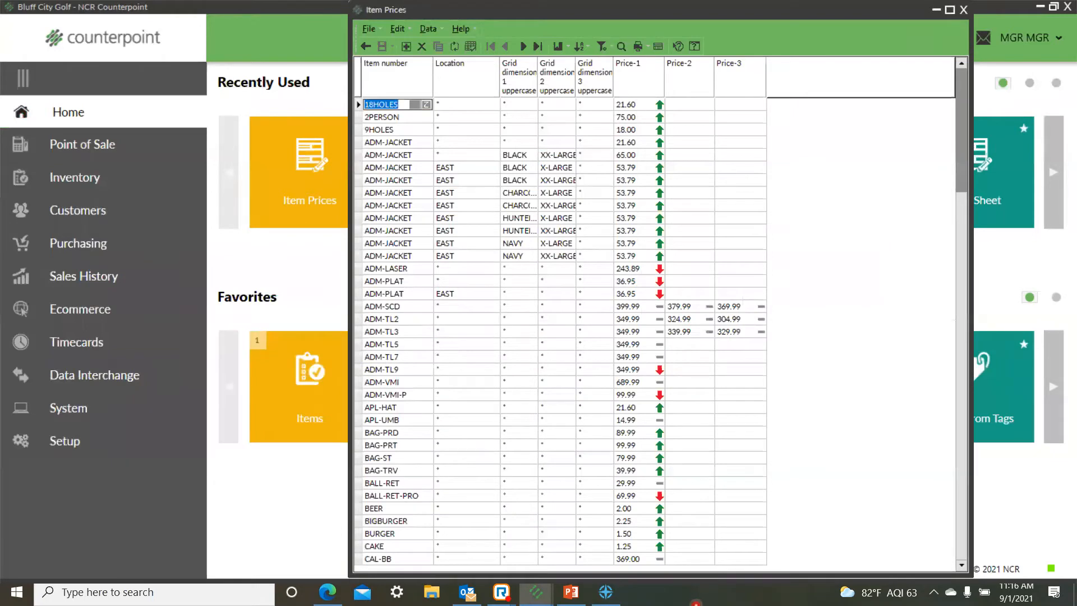
Step: Examine the Price-1, Price-2 and Price-3 values across the items, locations and grid cells
left_click(631, 104)
left_click(632, 119)
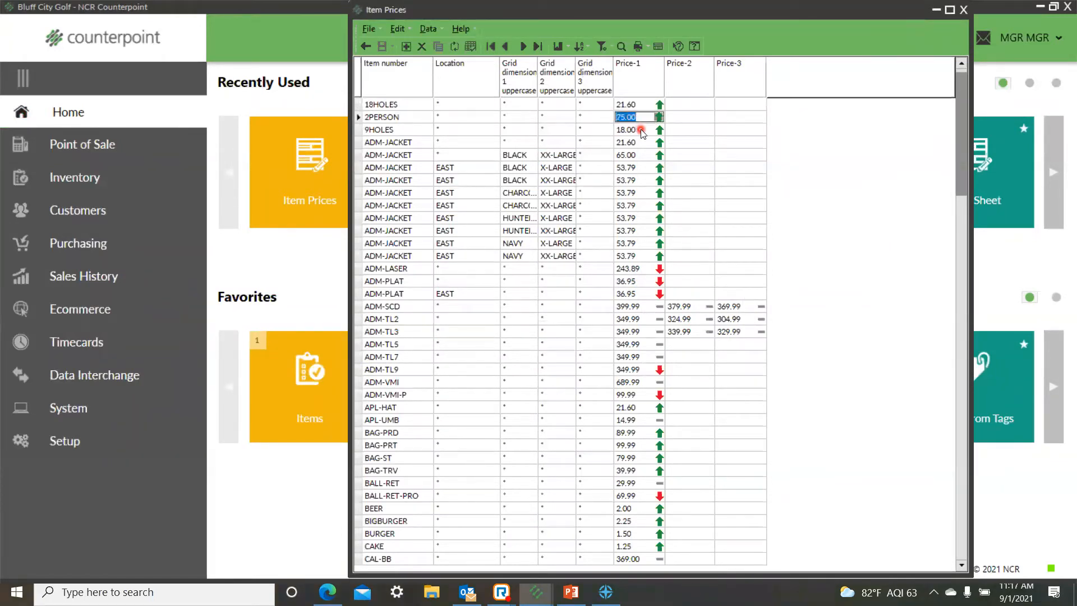
left_click(641, 130)
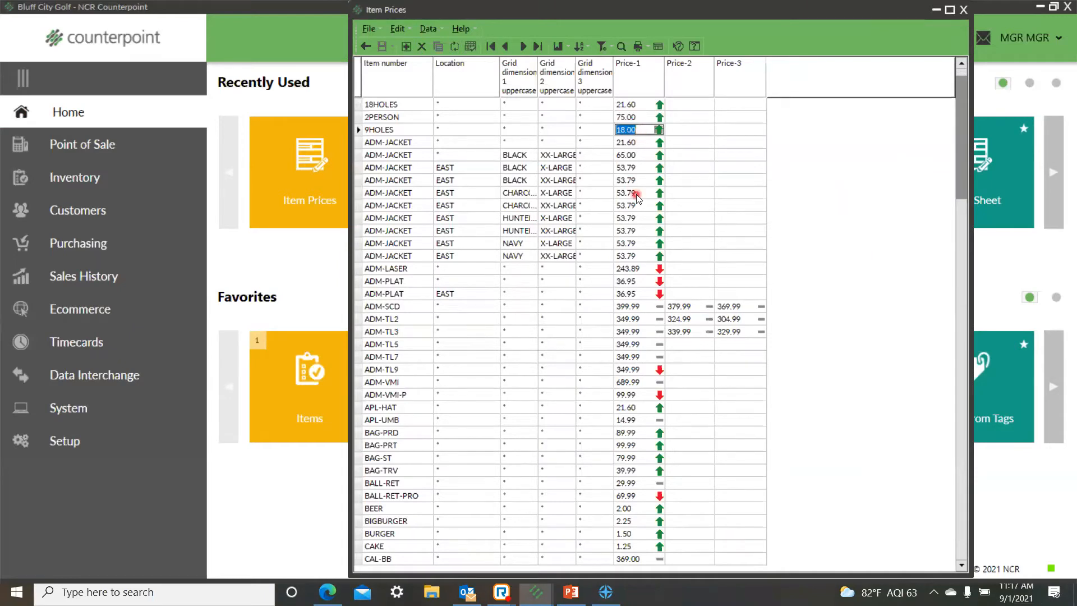
mouse_move(636, 194)
mouse_move(627, 288)
mouse_move(717, 395)
mouse_move(735, 108)
Step: Review the hidden and visible columns of the Item Prices table in the Column designer, keeping the current selection
right_click(484, 108)
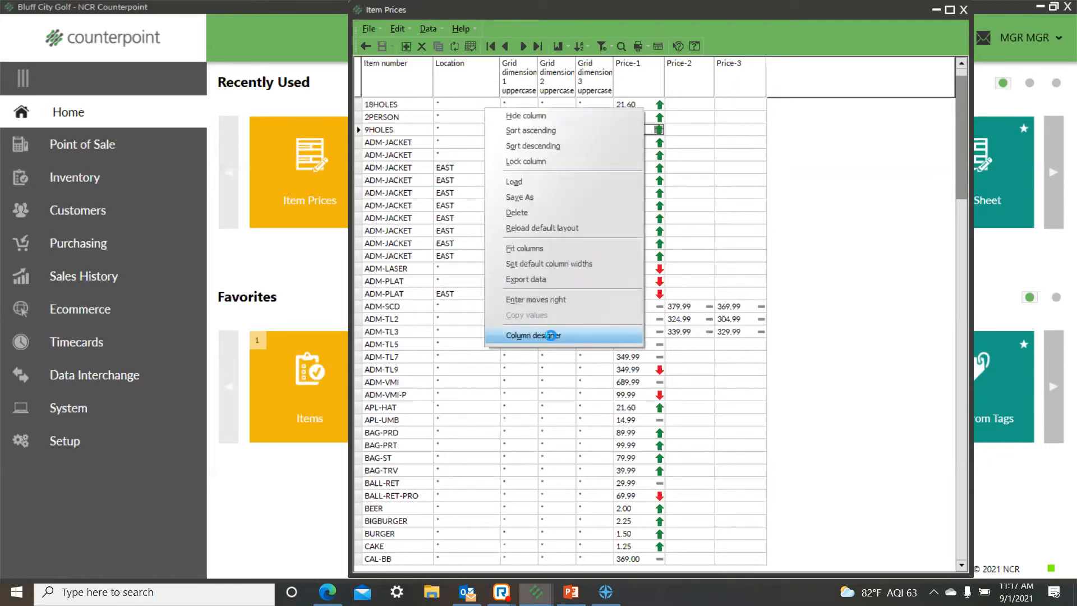
left_click(549, 335)
left_click_drag(569, 233, 565, 318)
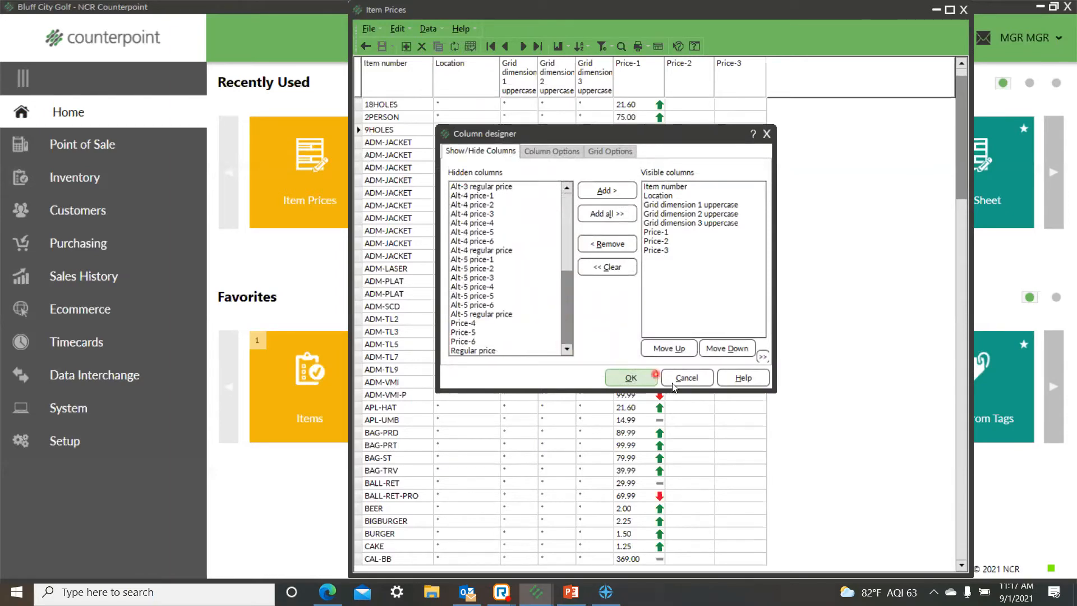
left_click(631, 377)
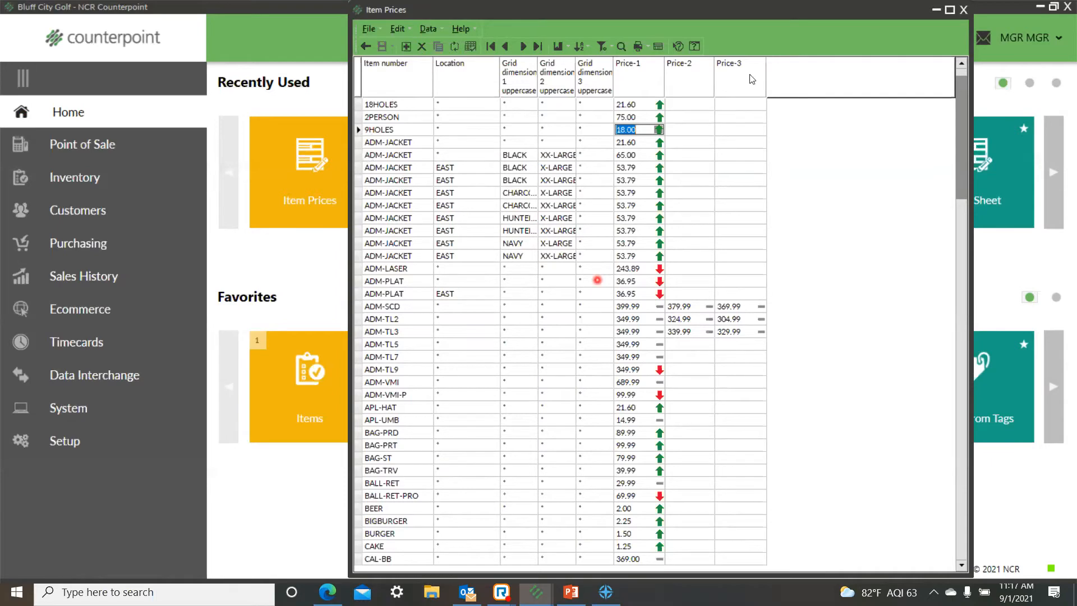
Step: Close Item Prices and open the Price Sheet among the inventory price functions
left_click(961, 11)
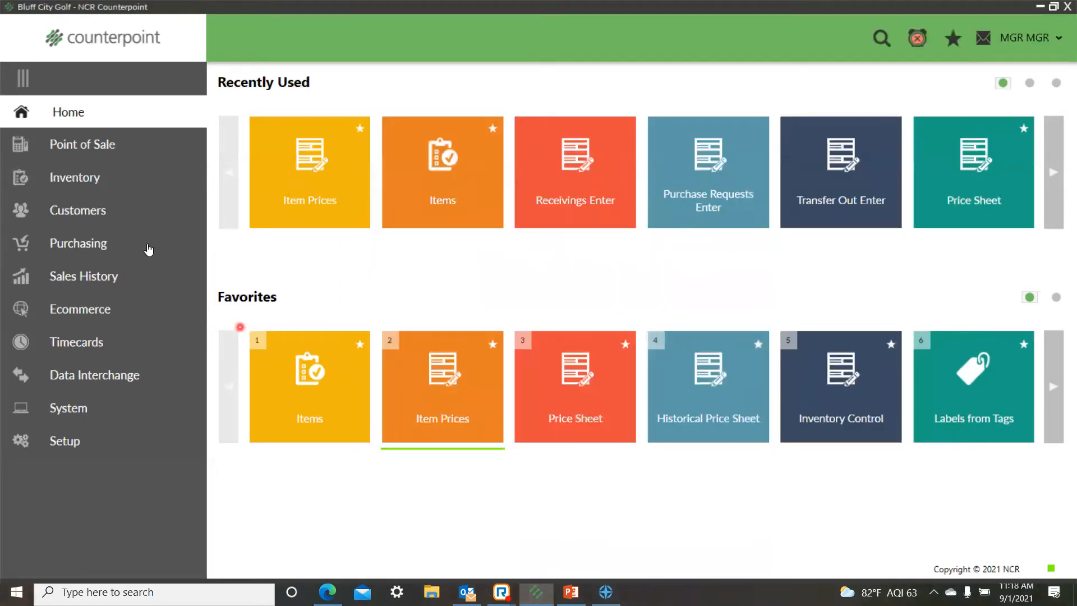
left_click(73, 180)
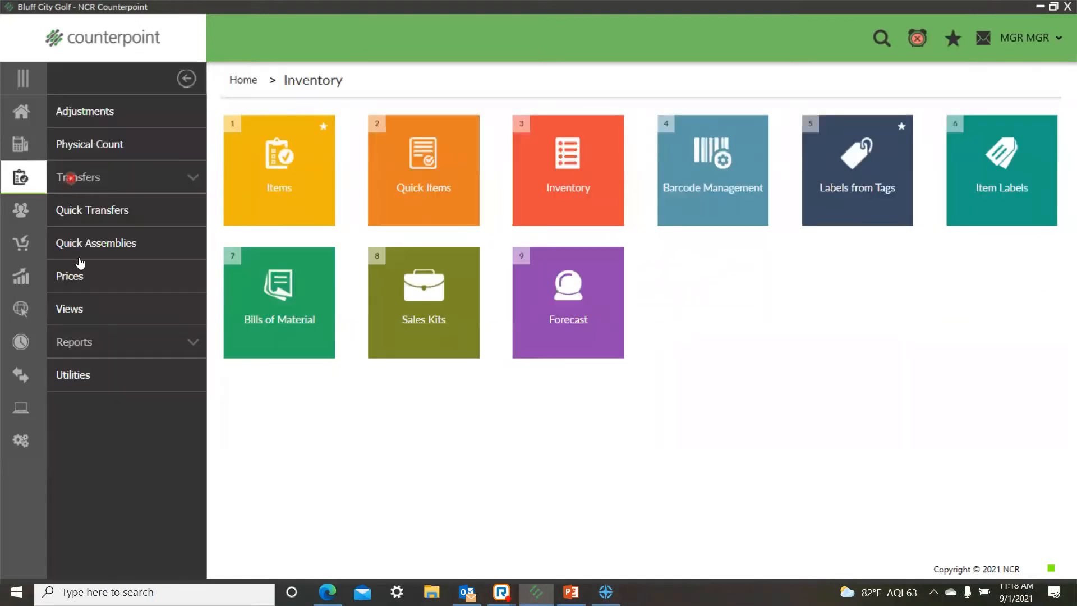
left_click(78, 276)
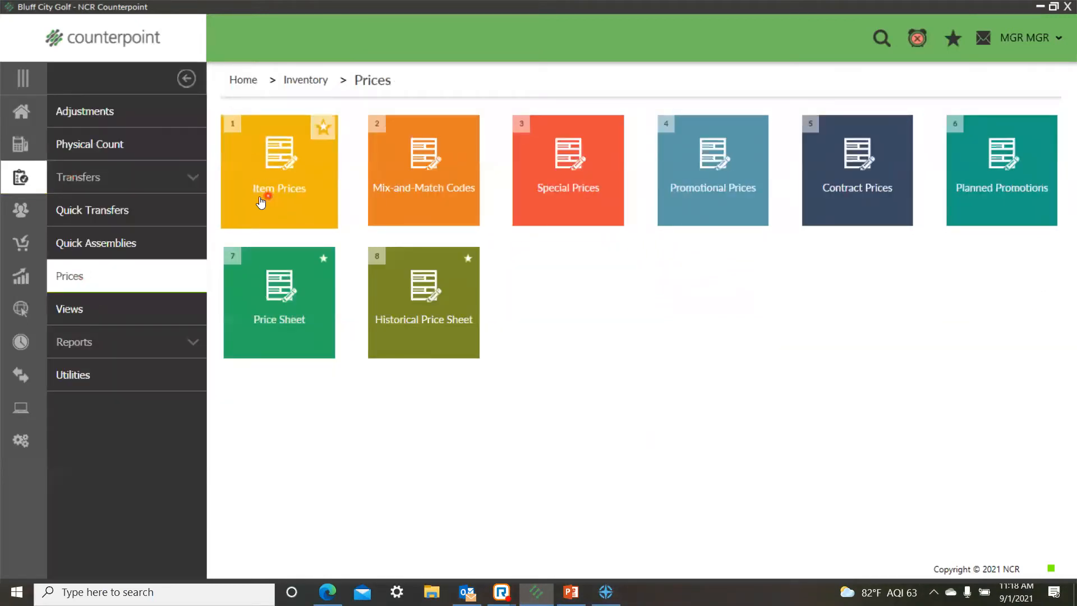
left_click(263, 333)
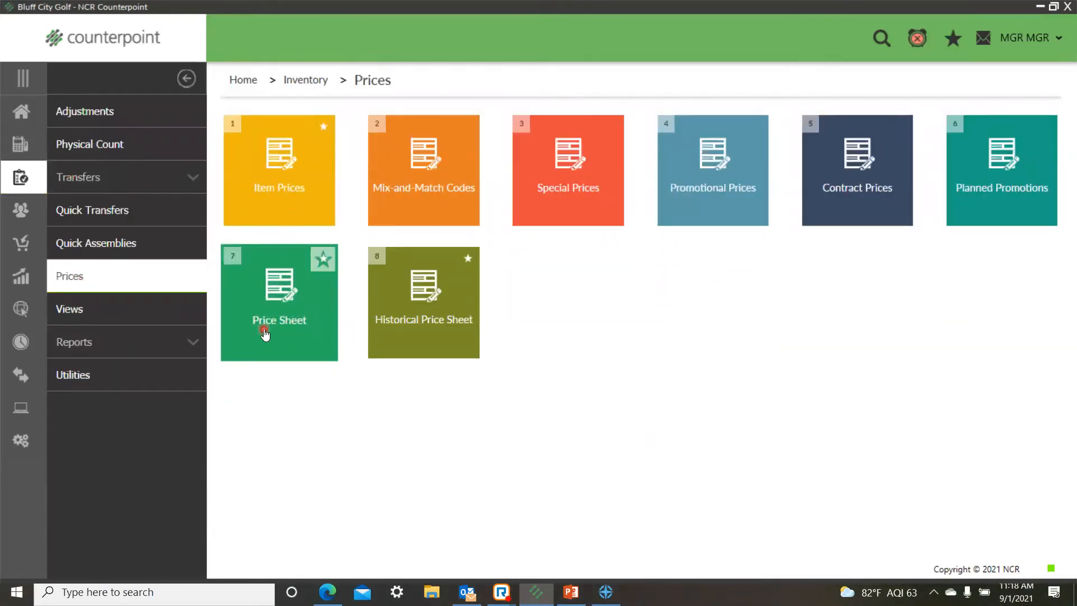
Step: Open the Price Sheet function and show its window maximized
left_click(264, 331)
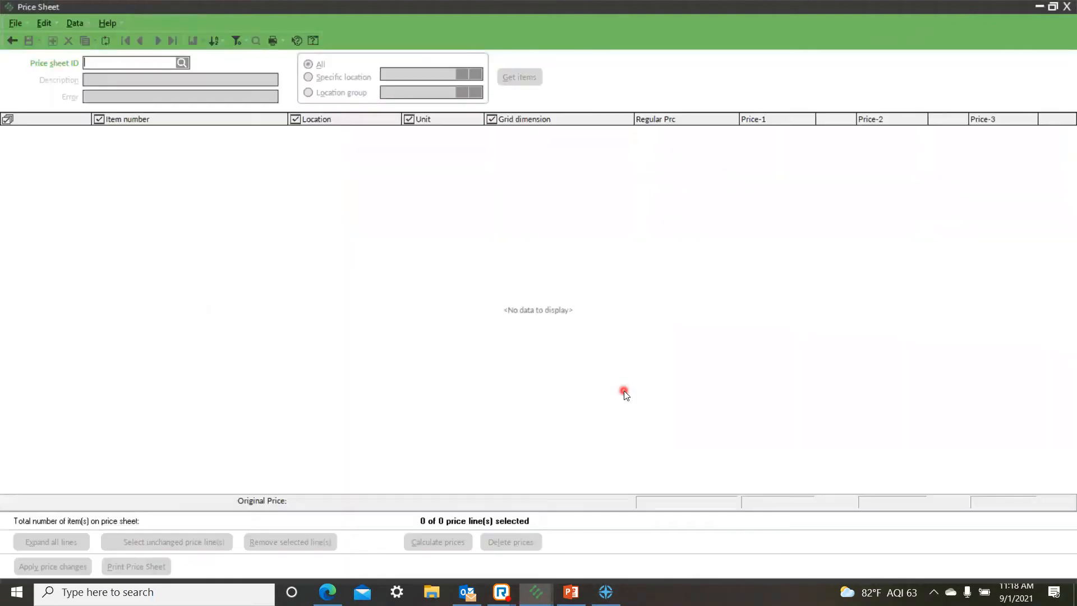
left_click(1054, 7)
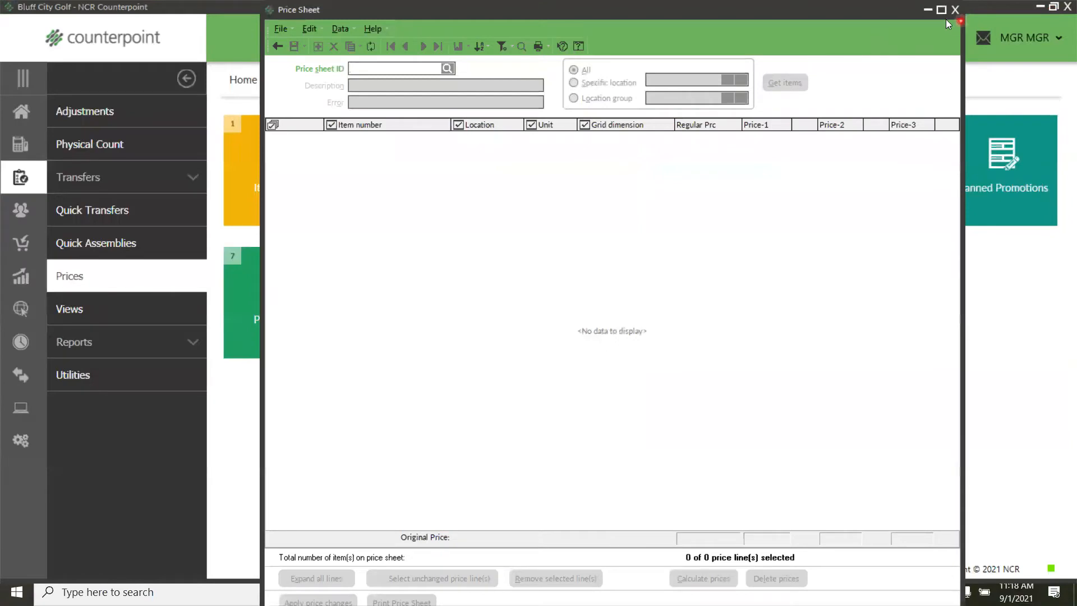
left_click(941, 10)
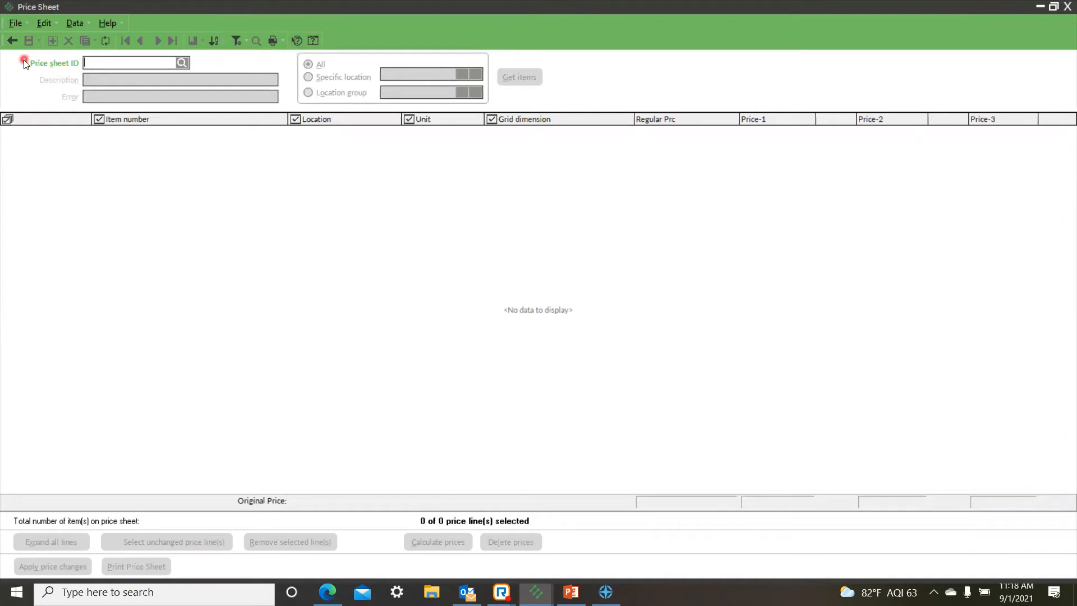
Step: Create a price sheet with the ID SUMMER and the description Summer Sale
type("FALL SALE")
key("BackSpace")
key("BackSpace")
key("BackSpace")
key("BackSpace")
key("BackSpace")
key("BackSpace")
key("BackSpace")
key("BackSpace")
key("BackSpace")
type("SUMM")
key("BackSpace")
key("BackSpace")
key("BackSpace")
key("BackSpace")
type("SUMMER SAL")
key("BackSpace")
key("BackSpace")
key("BackSpace")
key("Tab")
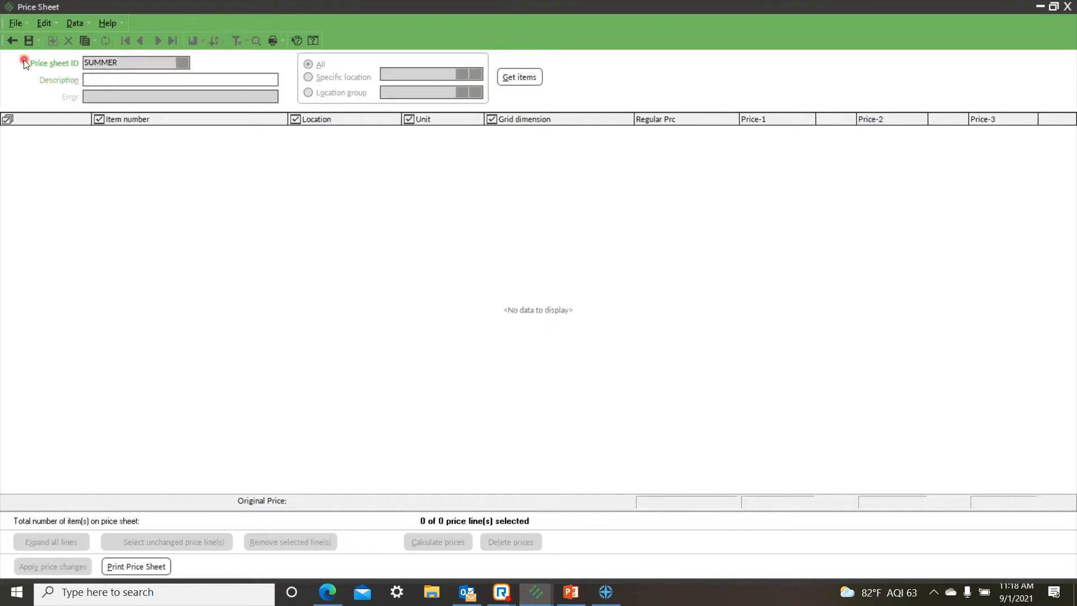
type("Summer Sale")
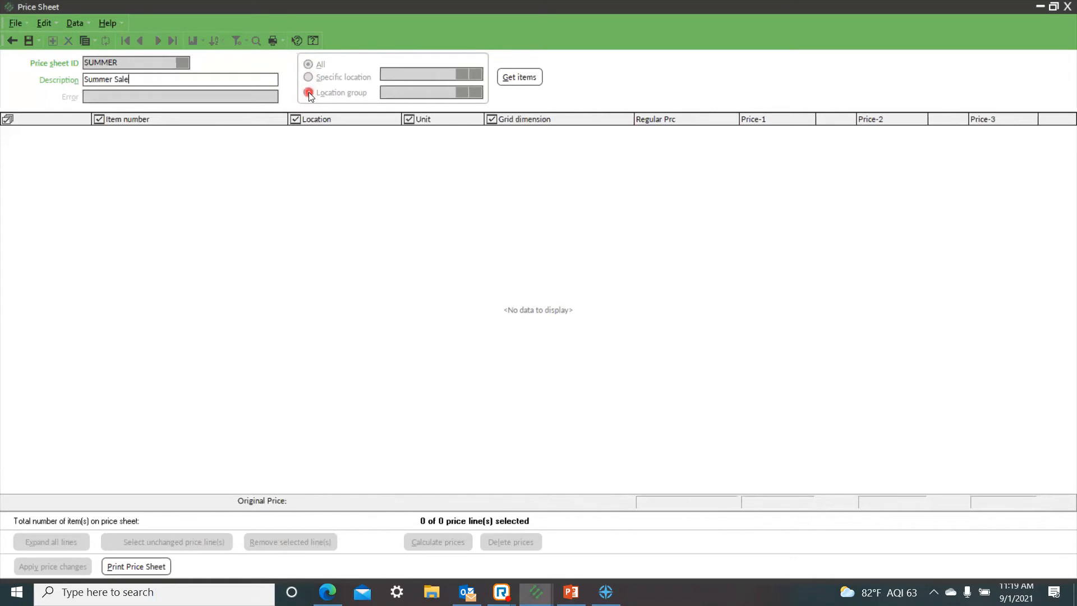
Step: Open the item selection for the price sheet and add a new condition to its customized Item filter
left_click(555, 289)
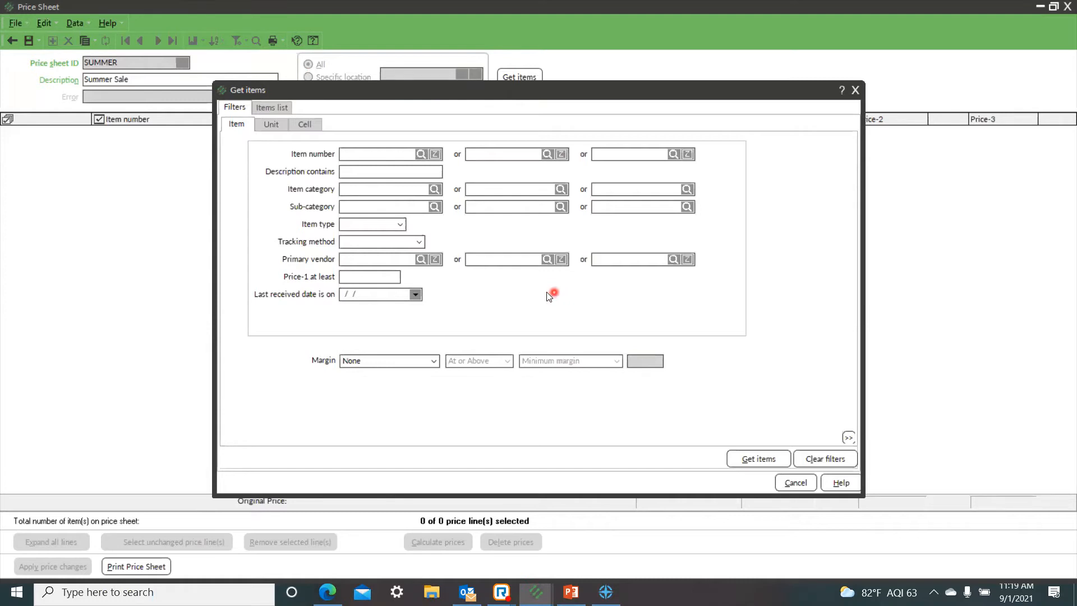
right_click(547, 293)
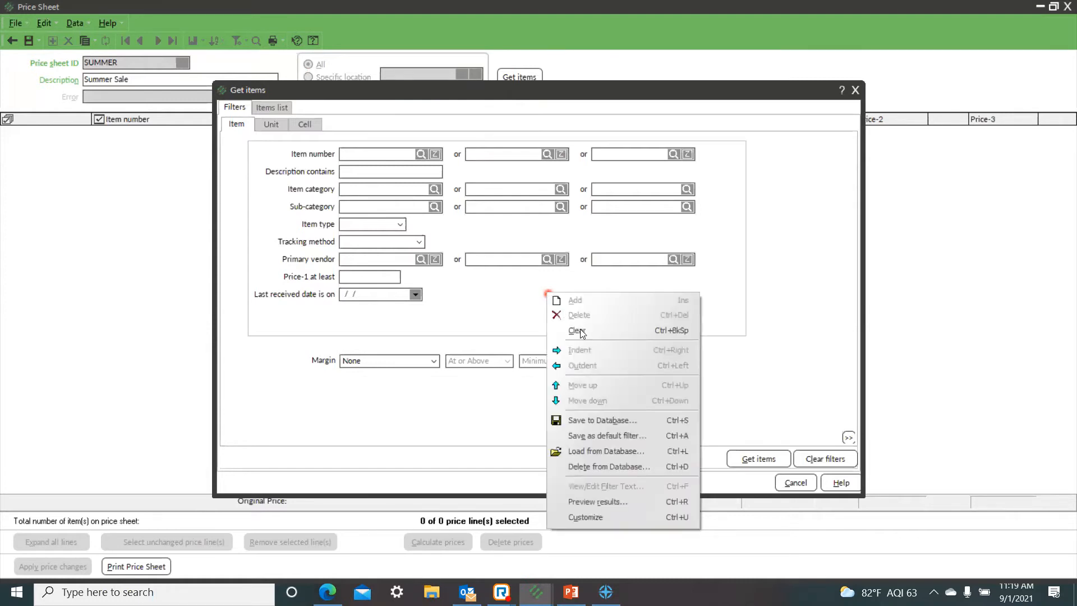
left_click(587, 519)
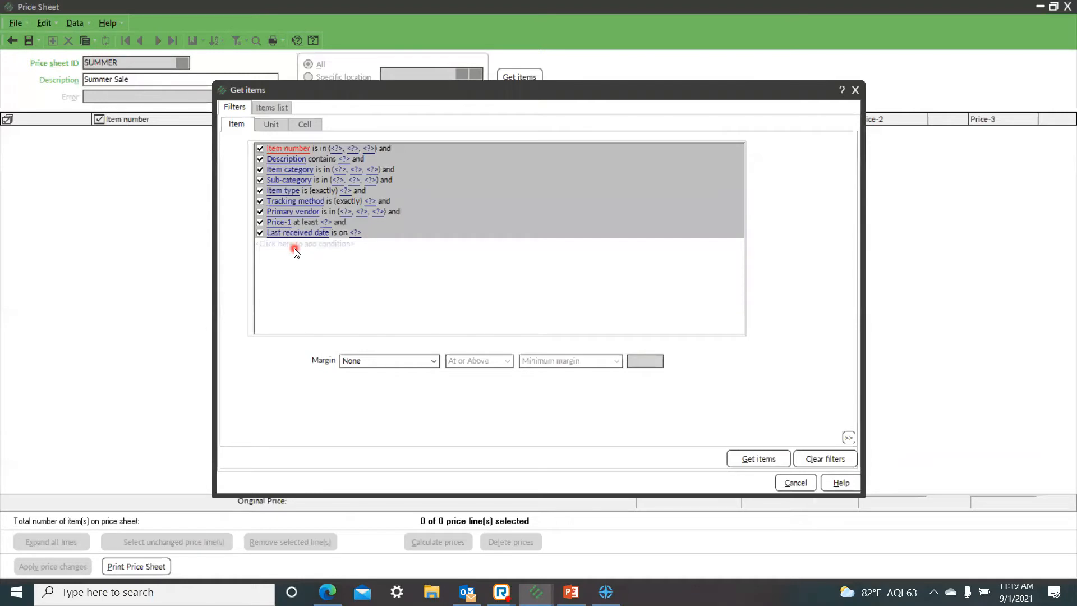
left_click(294, 248)
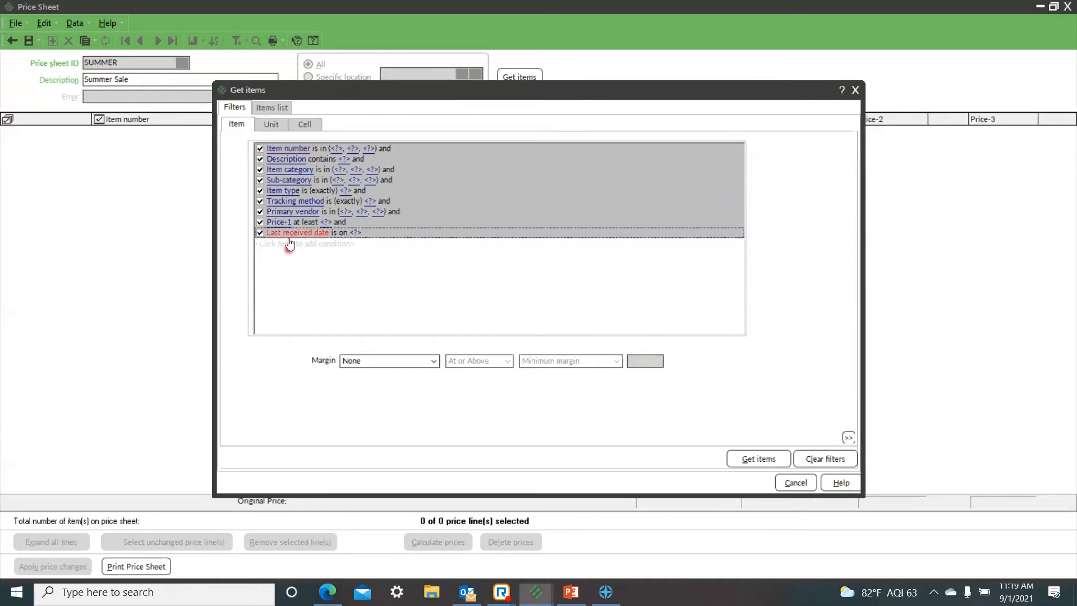
left_click(288, 247)
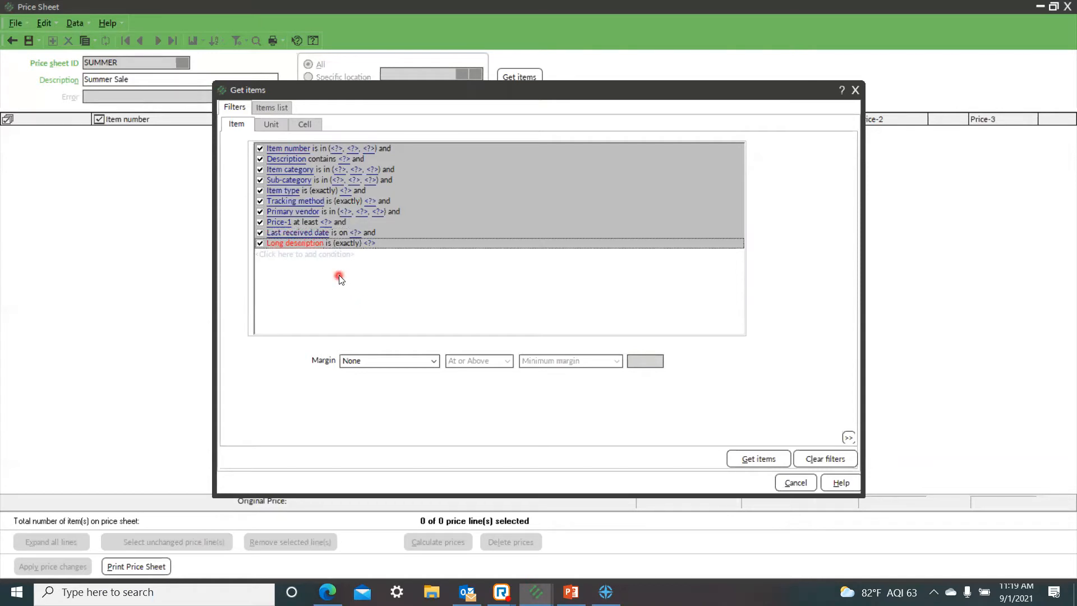
Step: Set the field of the added filter condition to On special until
left_click(287, 245)
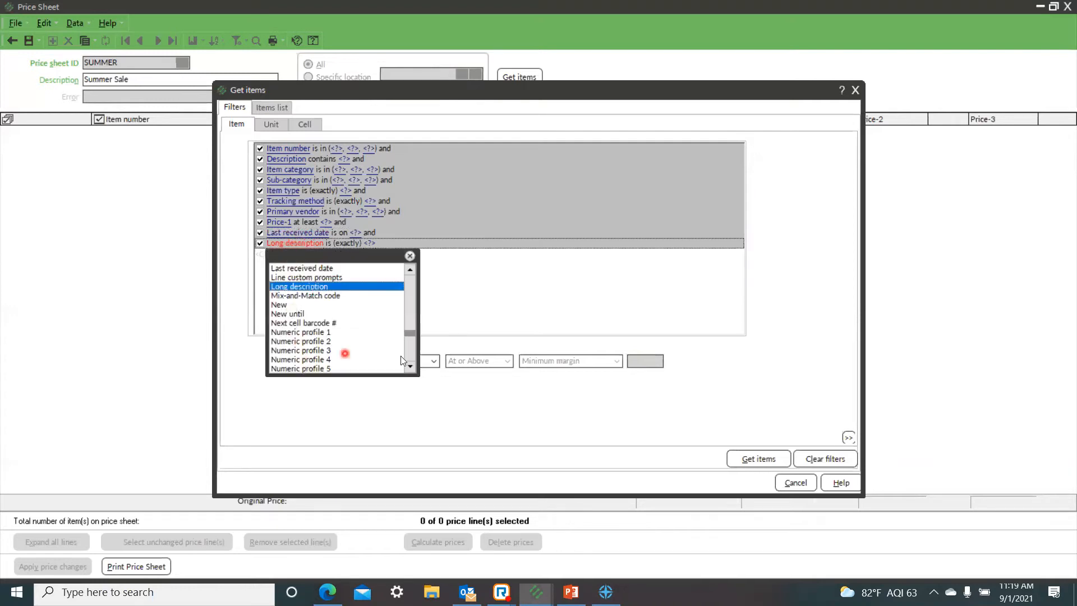
left_click(410, 369)
left_click(410, 369)
left_click(410, 369)
left_click(411, 368)
left_click(410, 369)
left_click(410, 369)
left_click(410, 369)
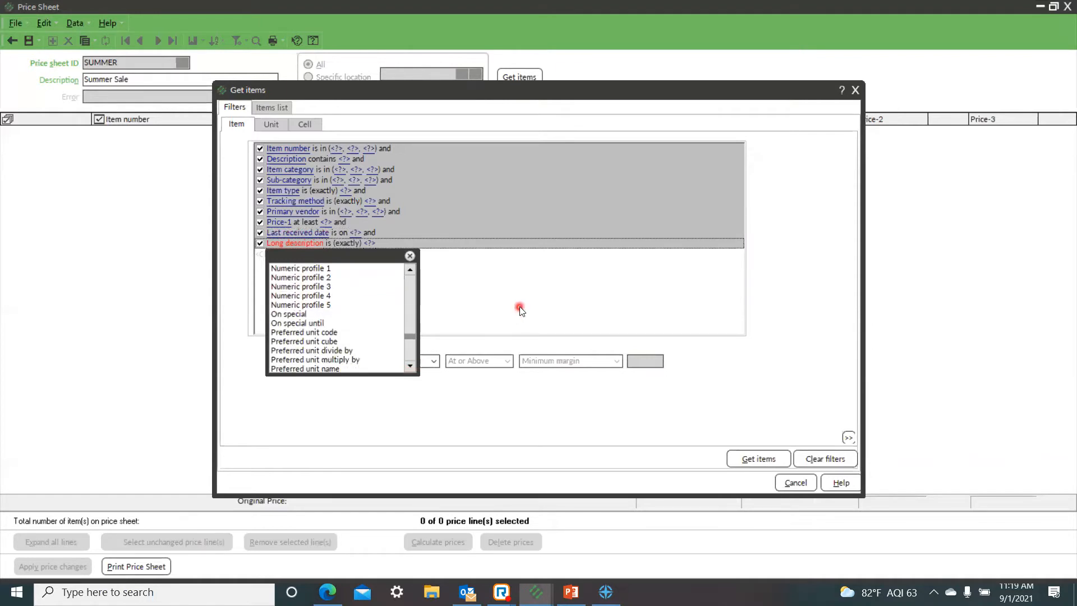
left_click(286, 322)
left_click(451, 274)
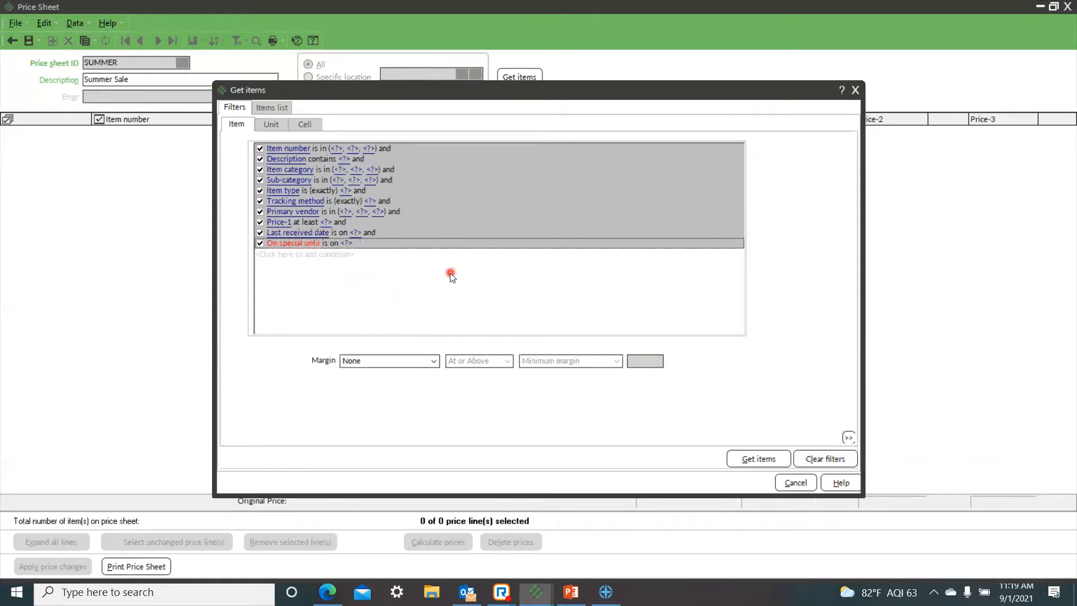
Step: View the date choices of the On special until condition, leave its date empty, and return to the simplified filter
left_click(347, 243)
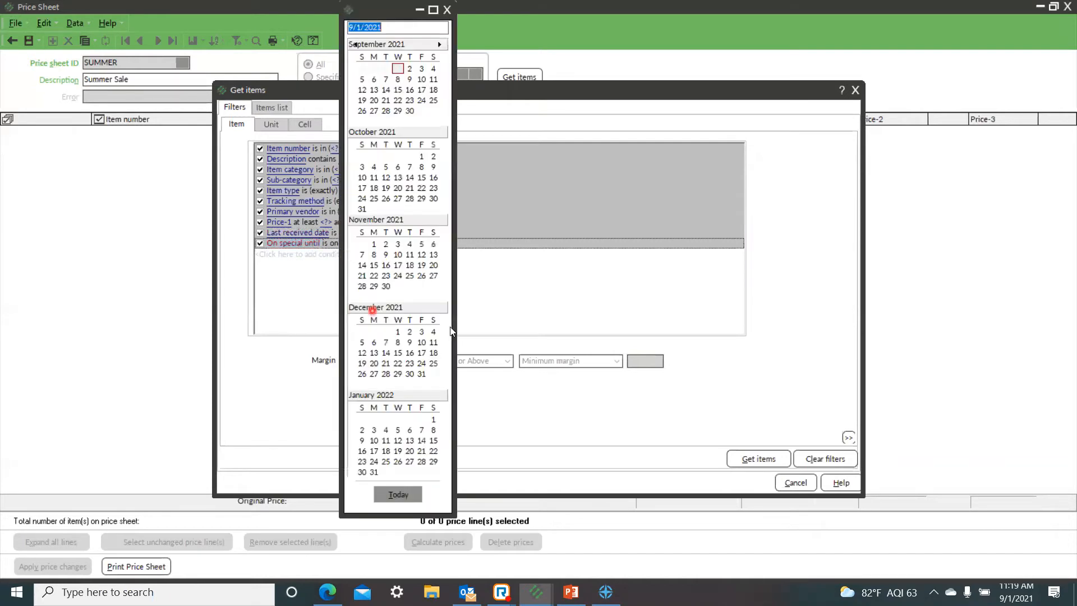
left_click(307, 283)
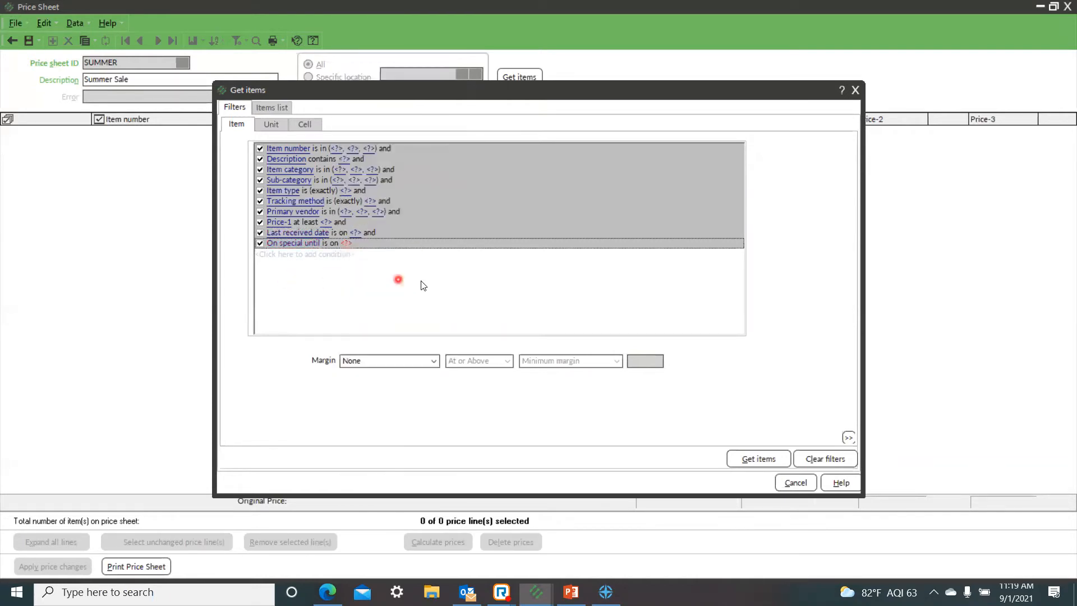
right_click(421, 281)
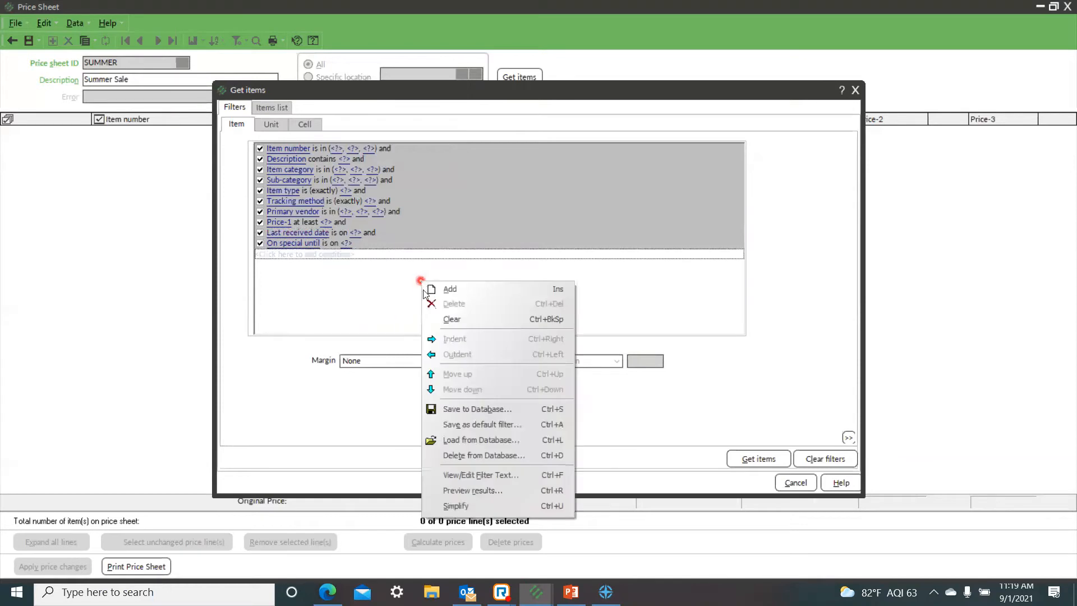
left_click(460, 501)
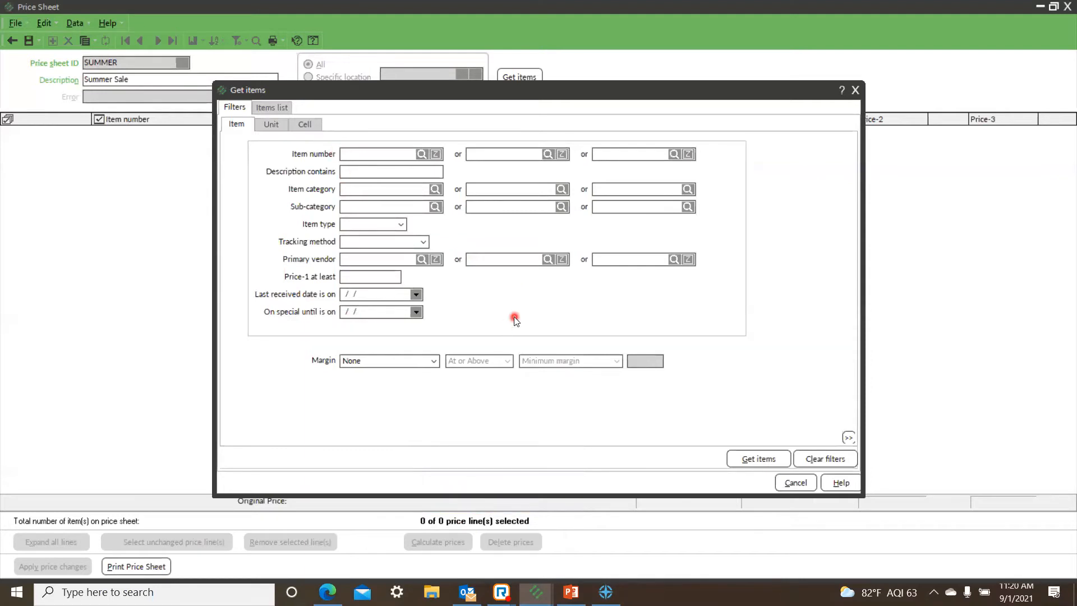
Step: Filter the items by item category APPAREL and get the matching items
left_click(436, 190)
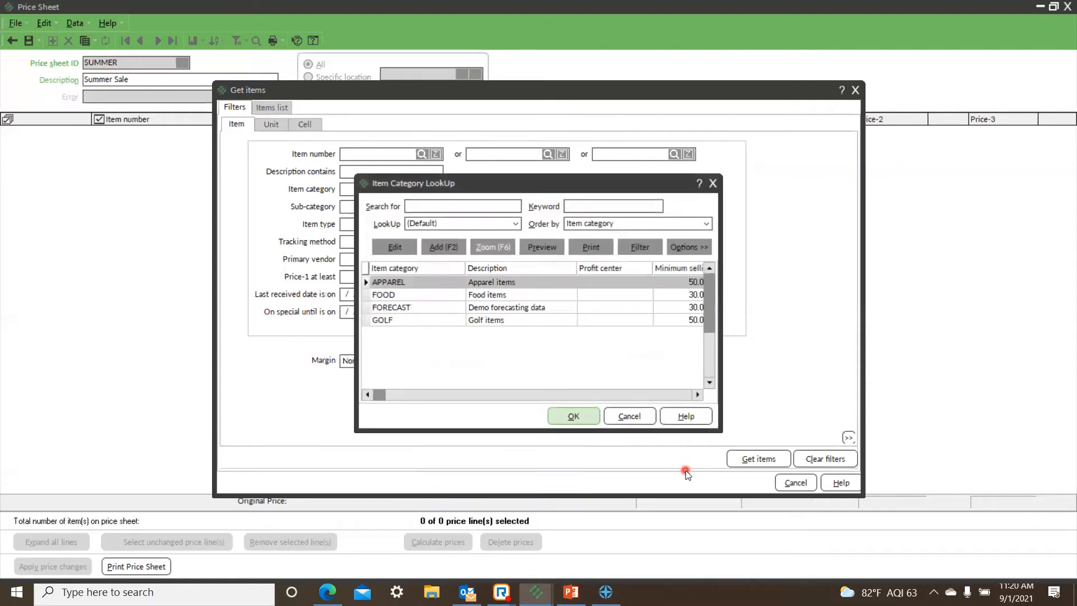
left_click(577, 417)
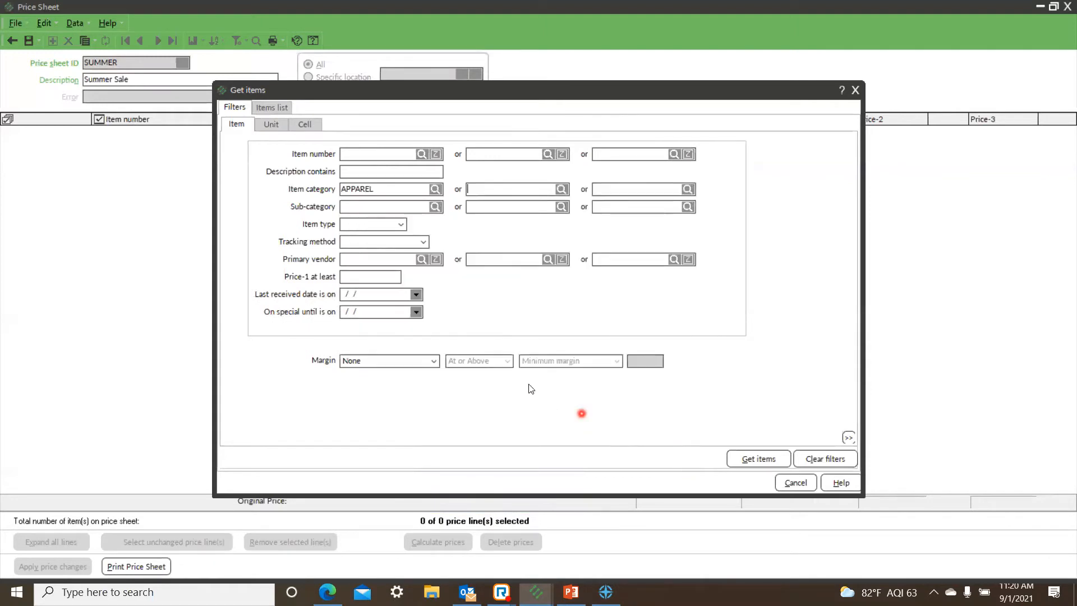
left_click(759, 459)
left_click(765, 461)
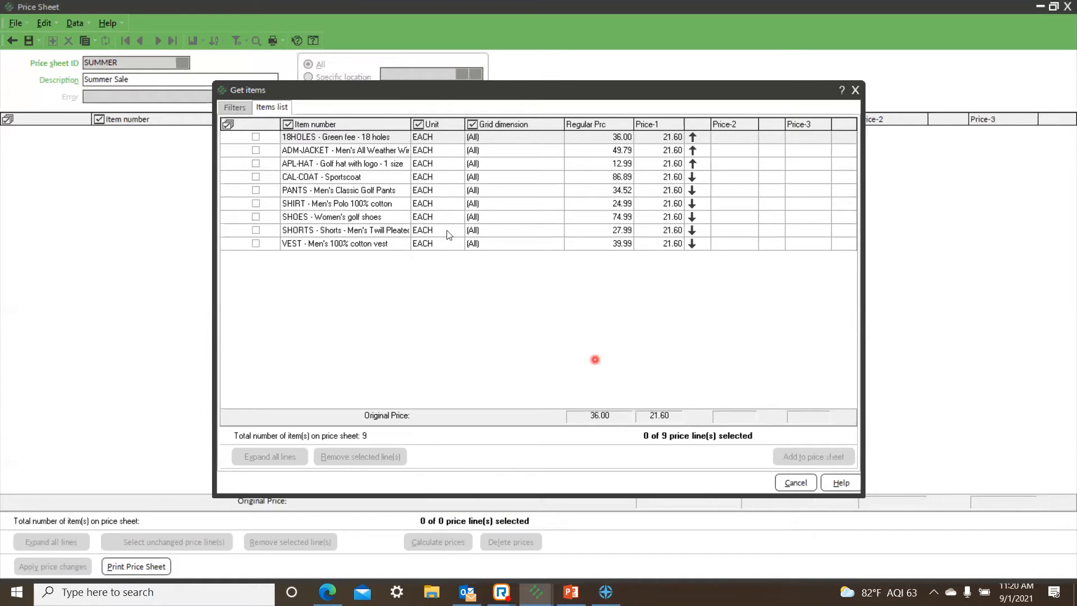
Step: Try selecting all listed lines except APL-HAT and CAL-COAT, and clear the whole selection
left_click(228, 124)
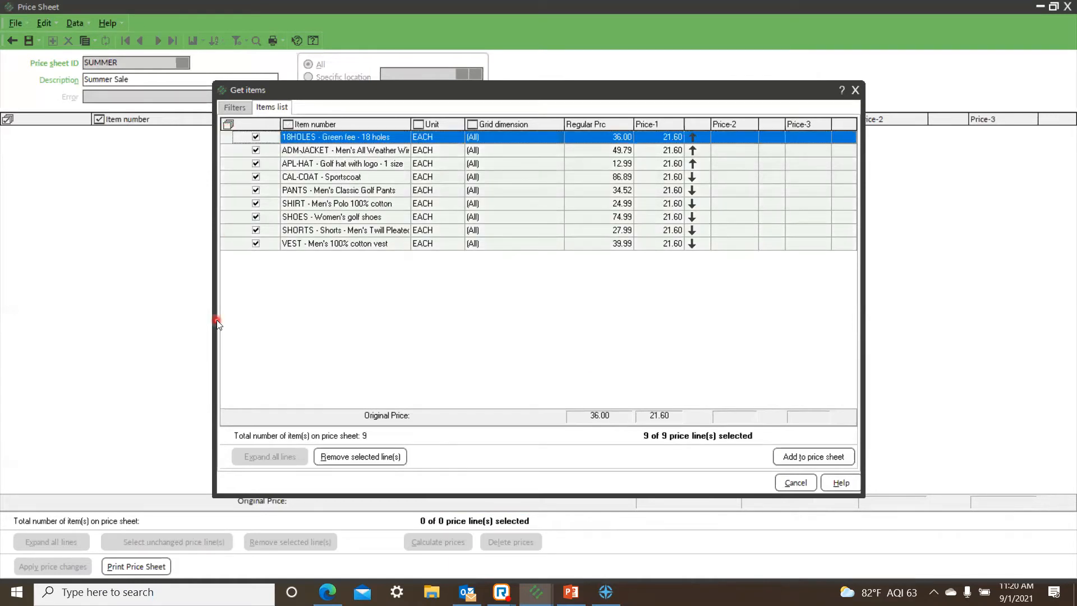
left_click(255, 165)
left_click(255, 165)
left_click(256, 176)
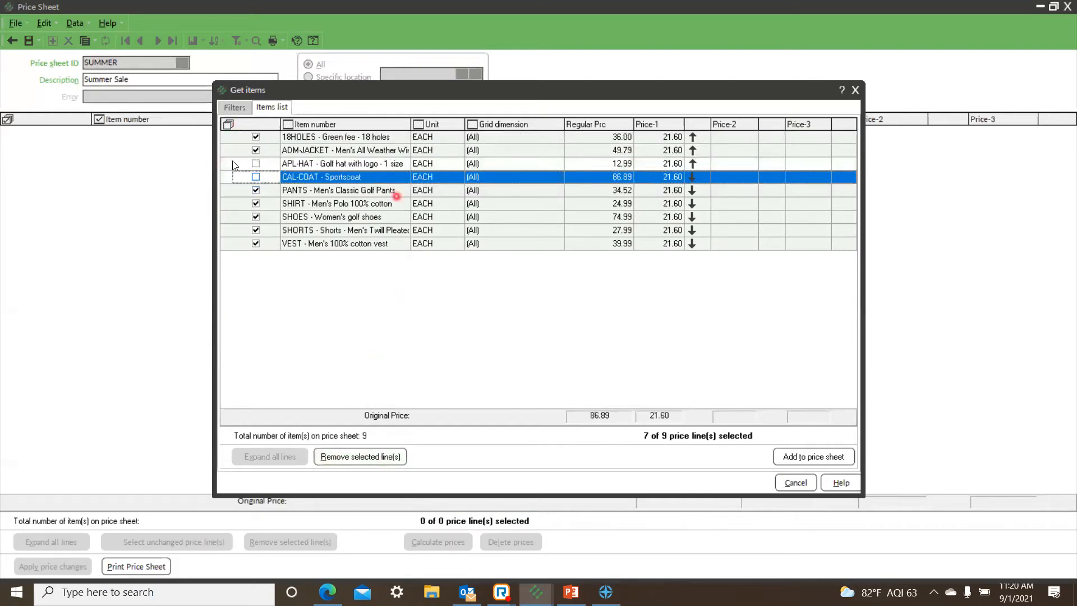
left_click(228, 125)
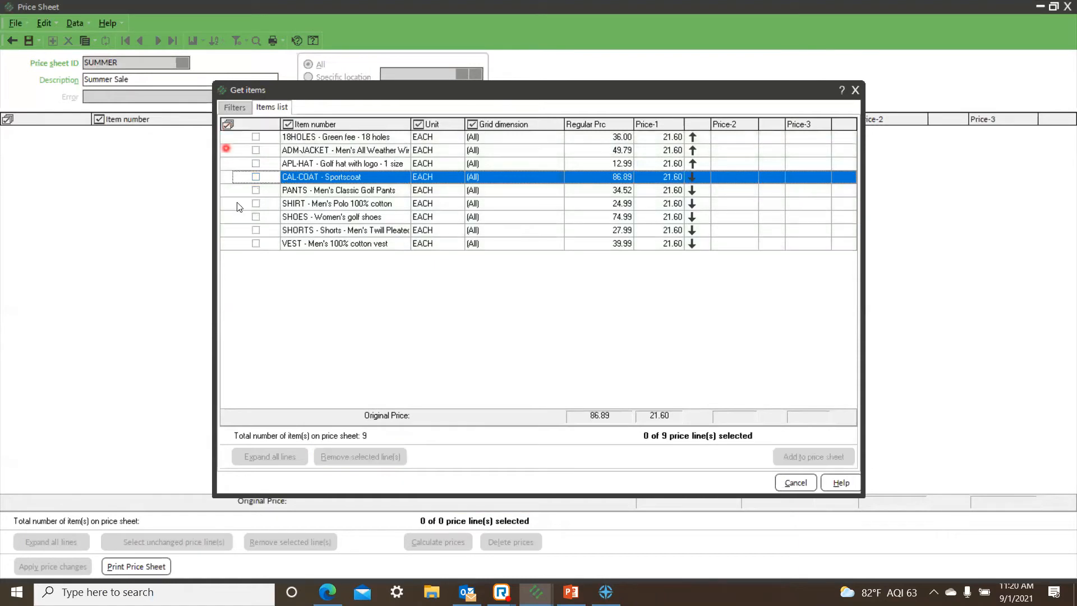
Step: Select all listed items except the 18HOLES green fee and add them to the price sheet
left_click(228, 124)
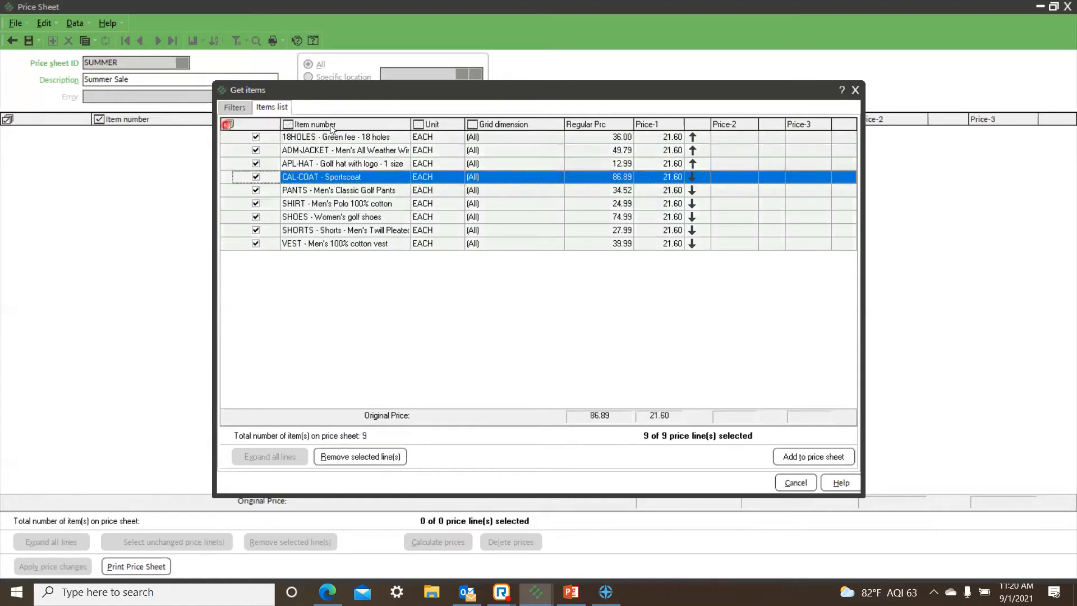
left_click(256, 137)
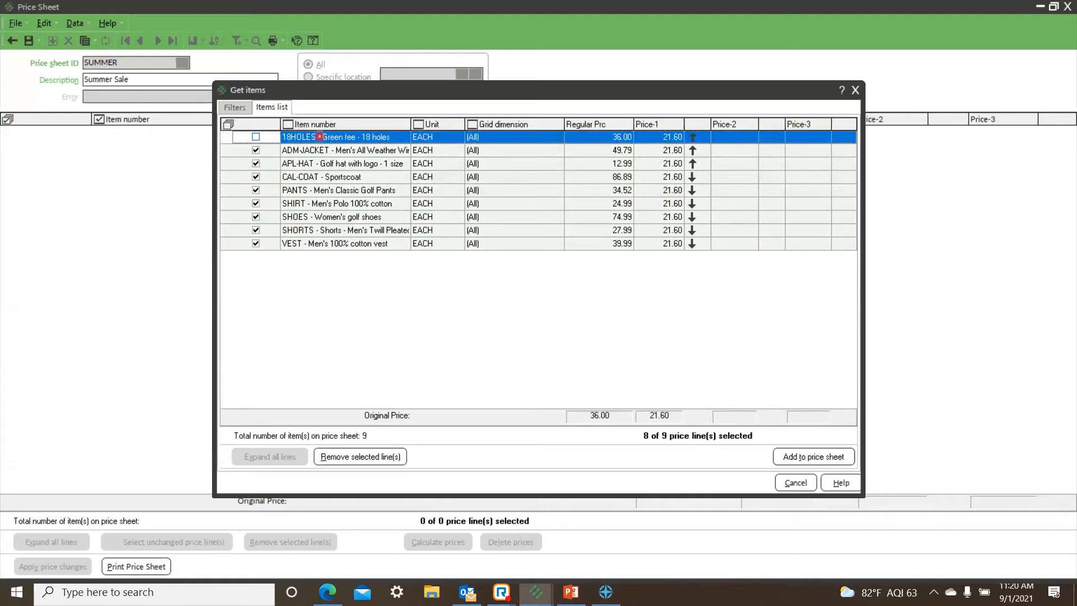
left_click(850, 457)
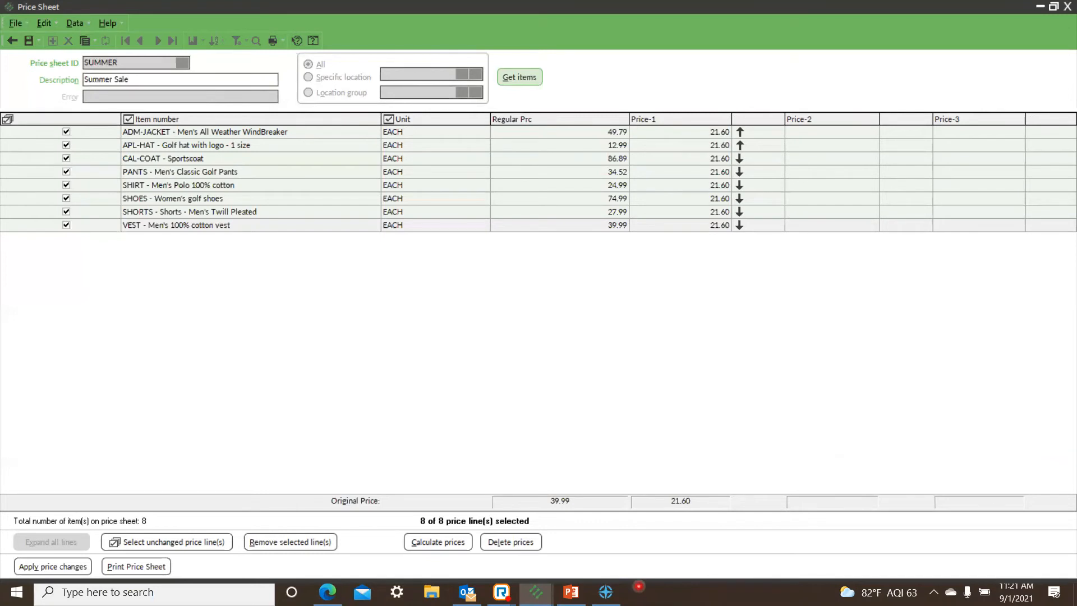
Step: Open the price calculator for the selected lines and choose Price-1 as the price to set
left_click(700, 132)
left_click(806, 132)
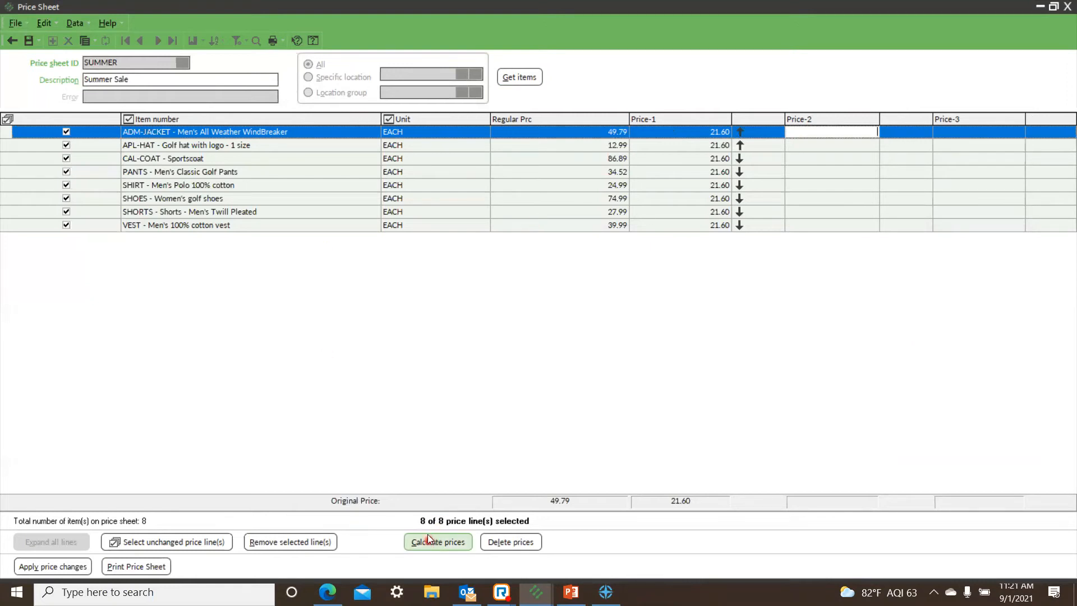
left_click(463, 541)
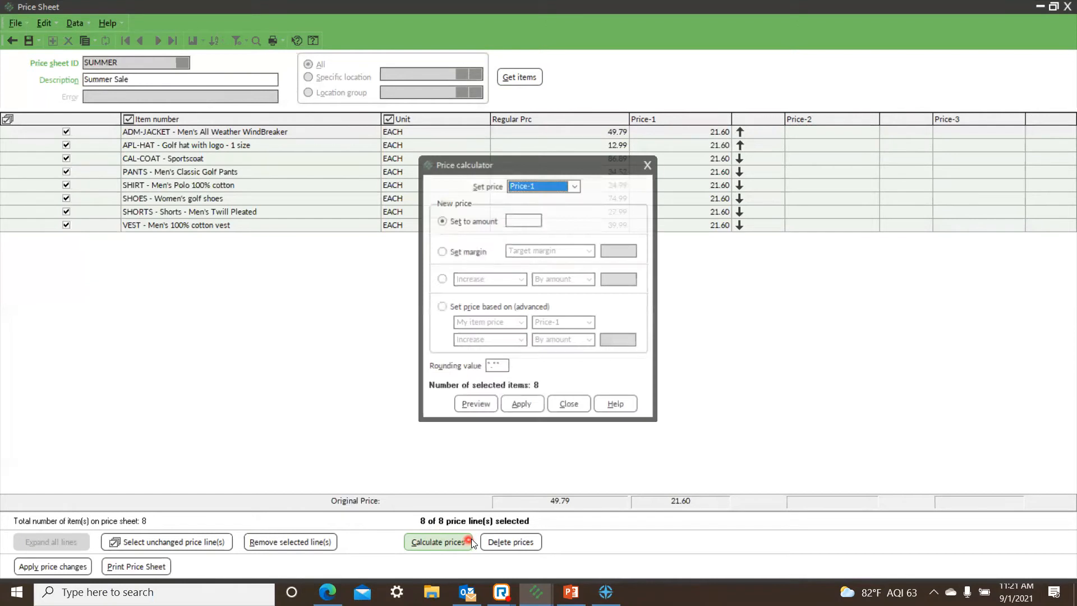
left_click(574, 186)
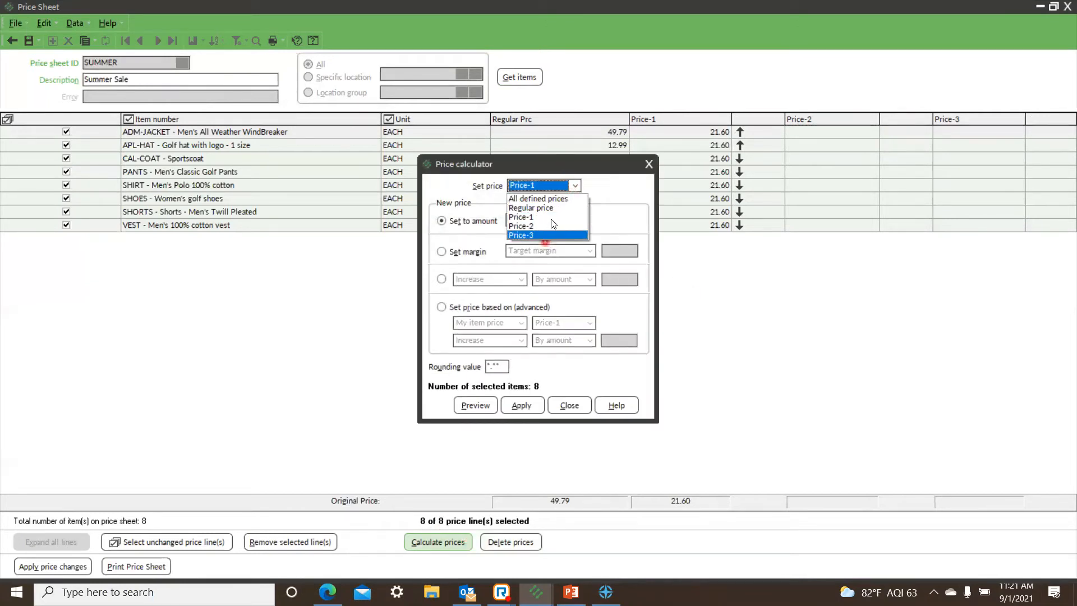
left_click(521, 217)
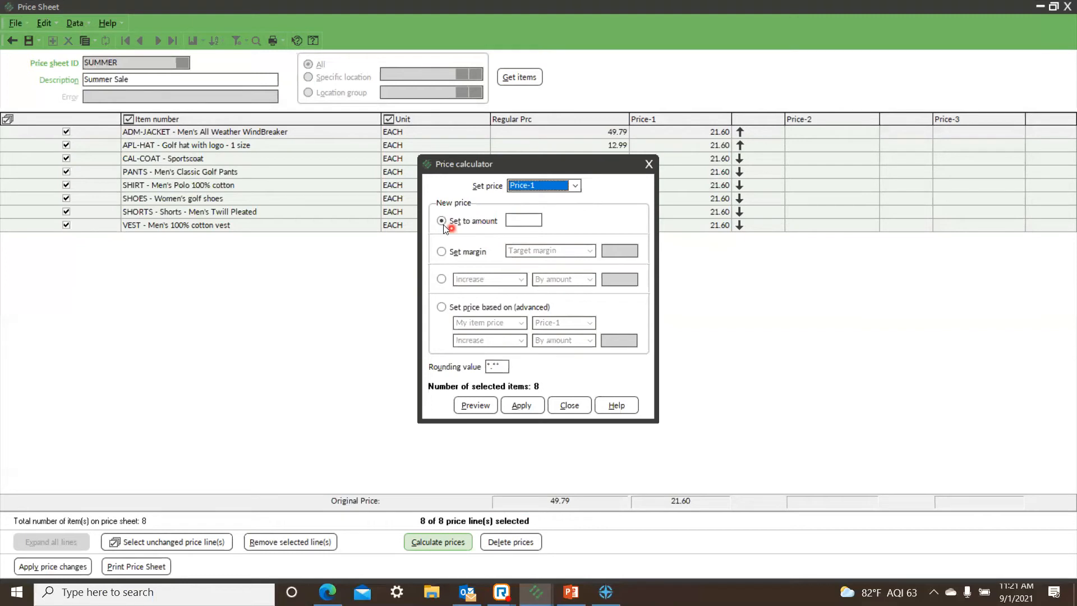
Step: Try the Set margin method with Target margin and review its margin types
left_click(441, 252)
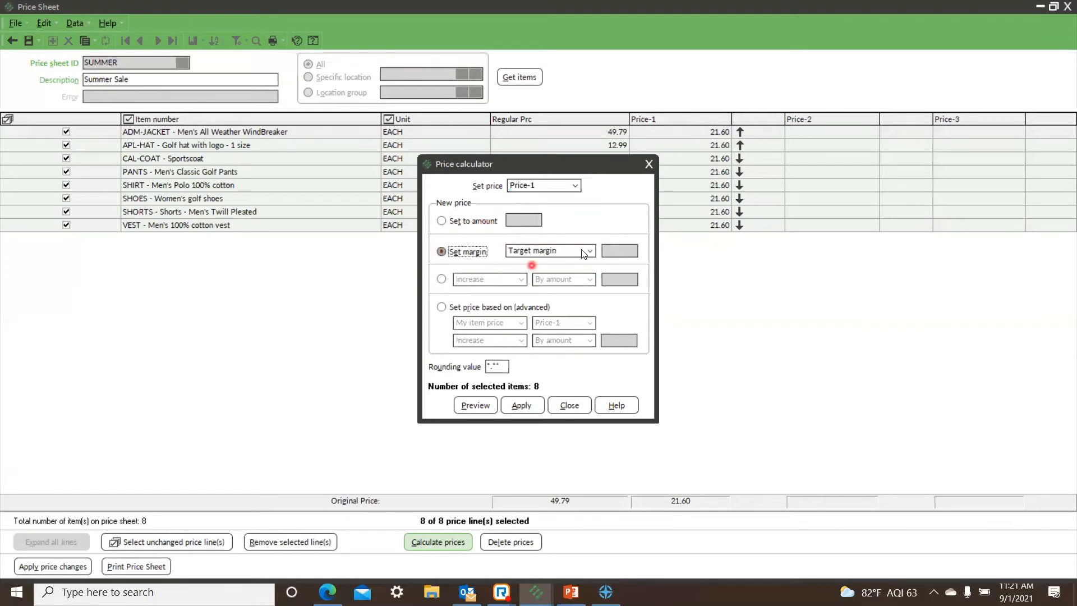
left_click(592, 251)
left_click(593, 251)
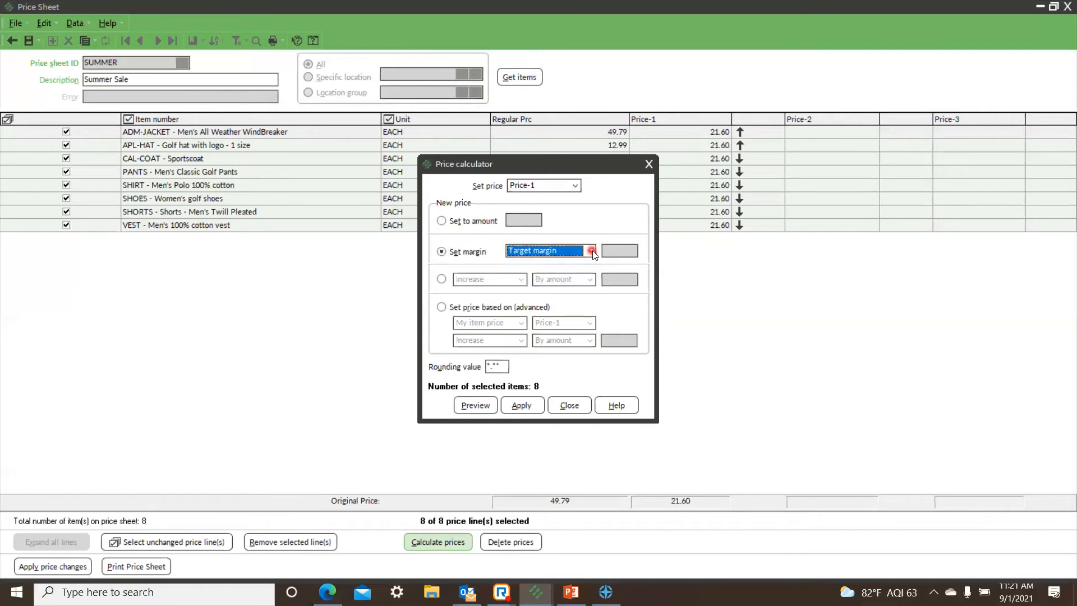
left_click(592, 251)
left_click(592, 250)
left_click(588, 252)
left_click(588, 253)
Step: Configure the Price-1 calculation as a decrease by percentage of 25
left_click(443, 279)
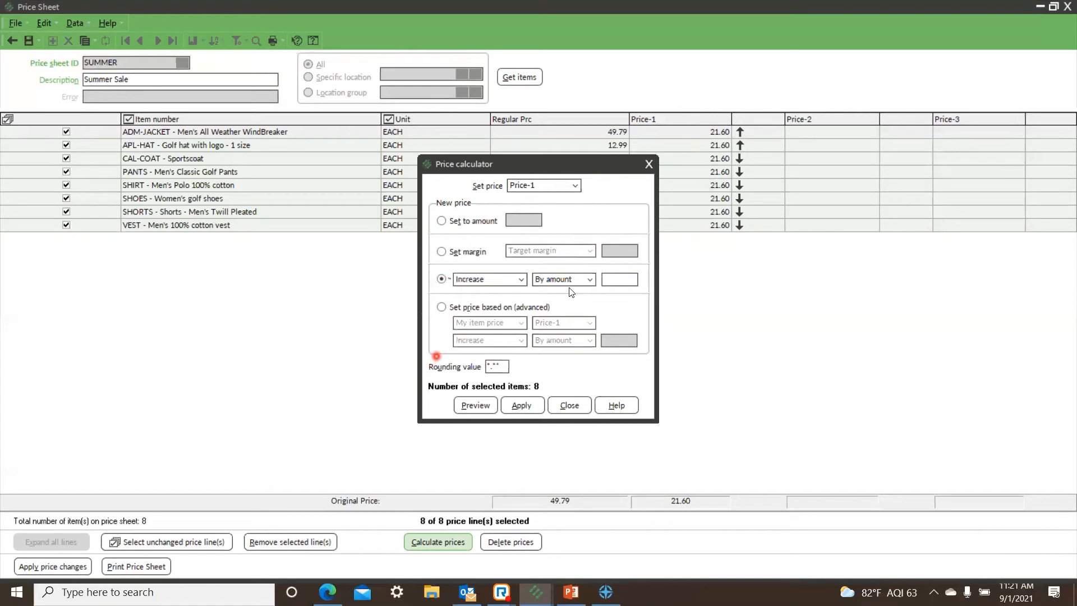
left_click(521, 281)
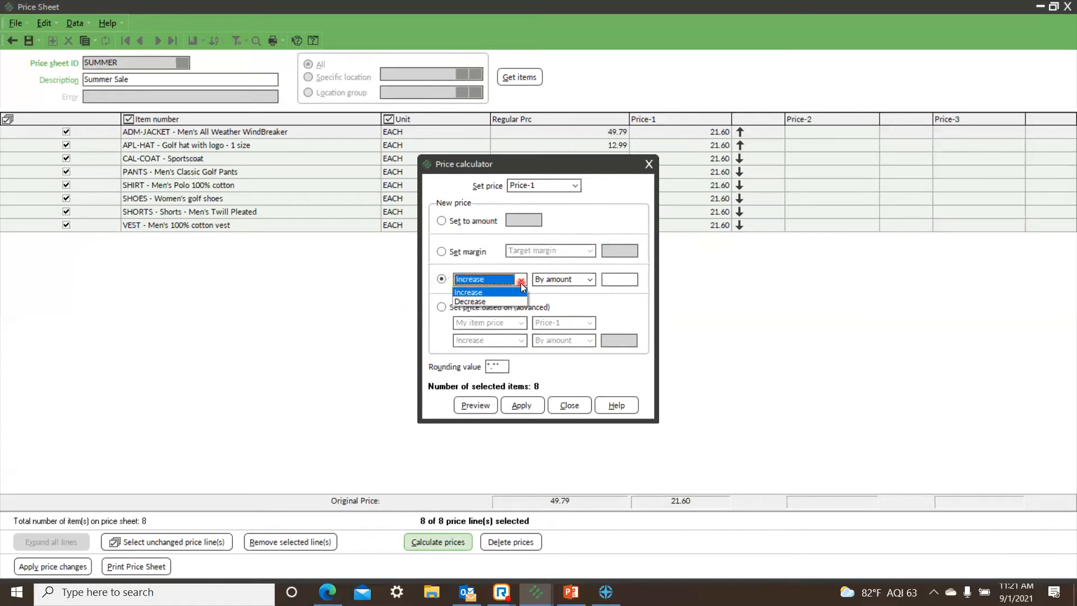
left_click(499, 299)
left_click(583, 283)
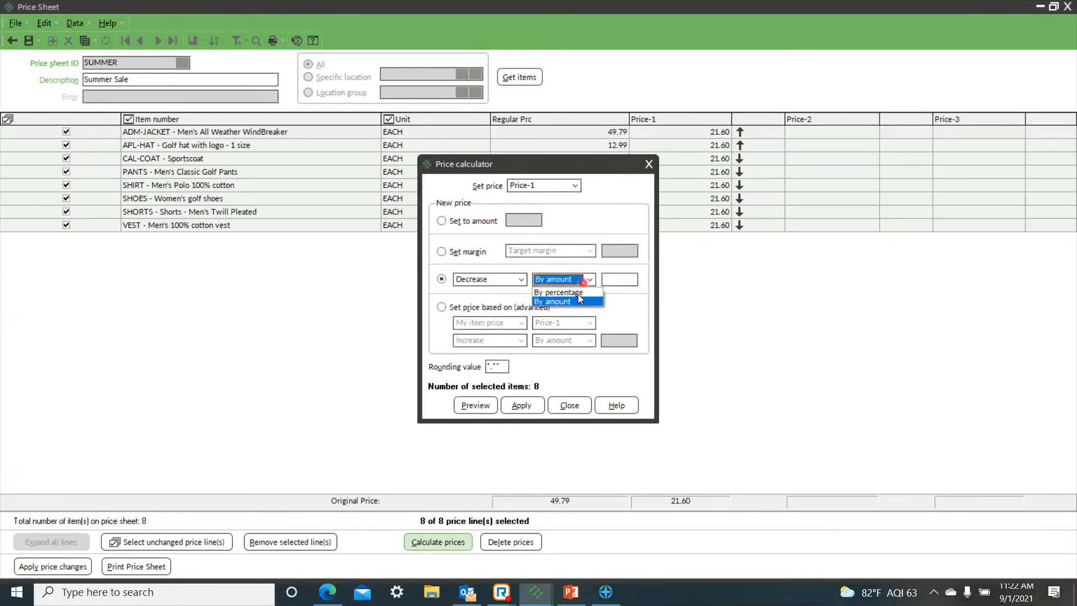
left_click(578, 294)
left_click(615, 280)
type("25")
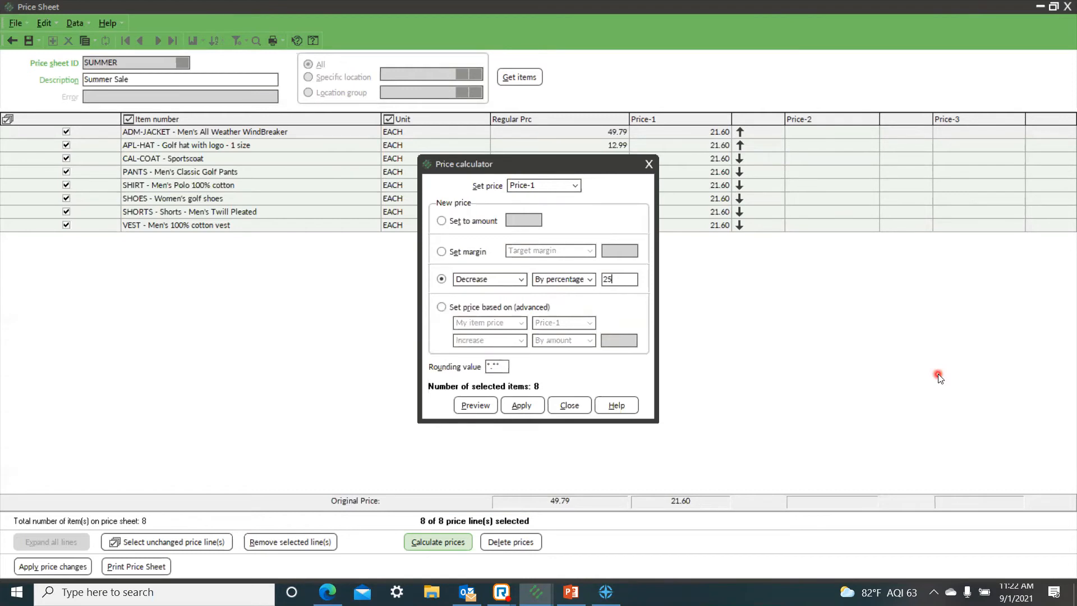
Step: Choose Price-2 as the price to set and base it on the item's own Price-1, increased by 25 percent
left_click(575, 186)
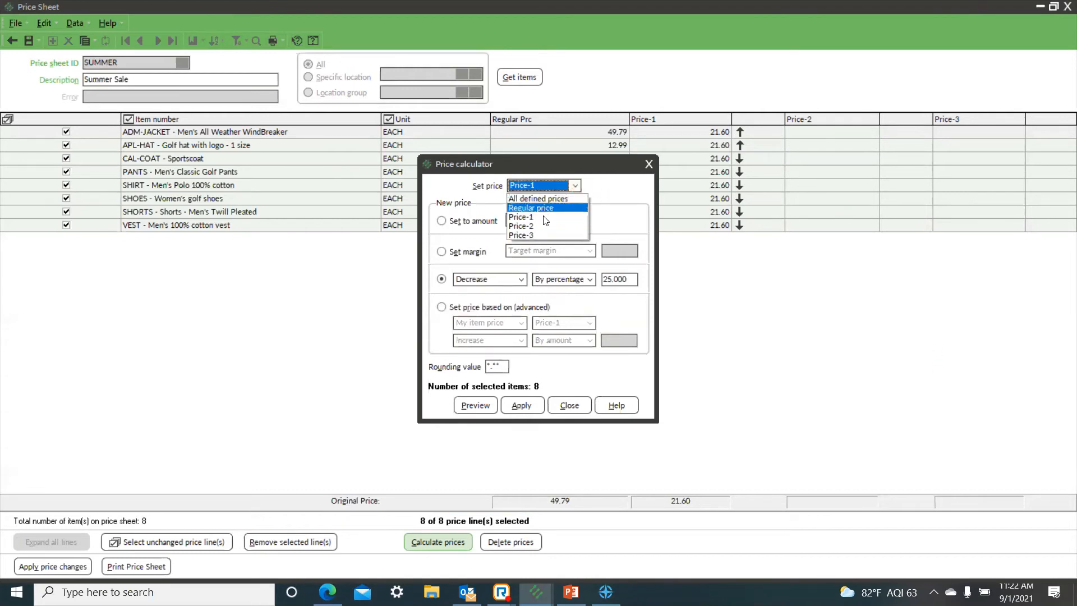
left_click(541, 226)
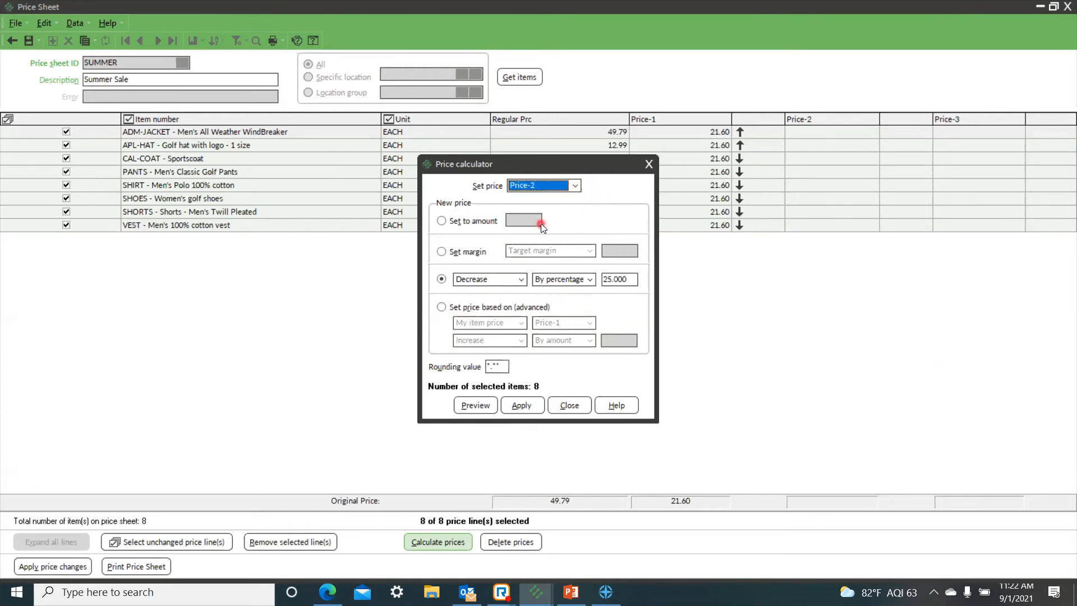
left_click(443, 308)
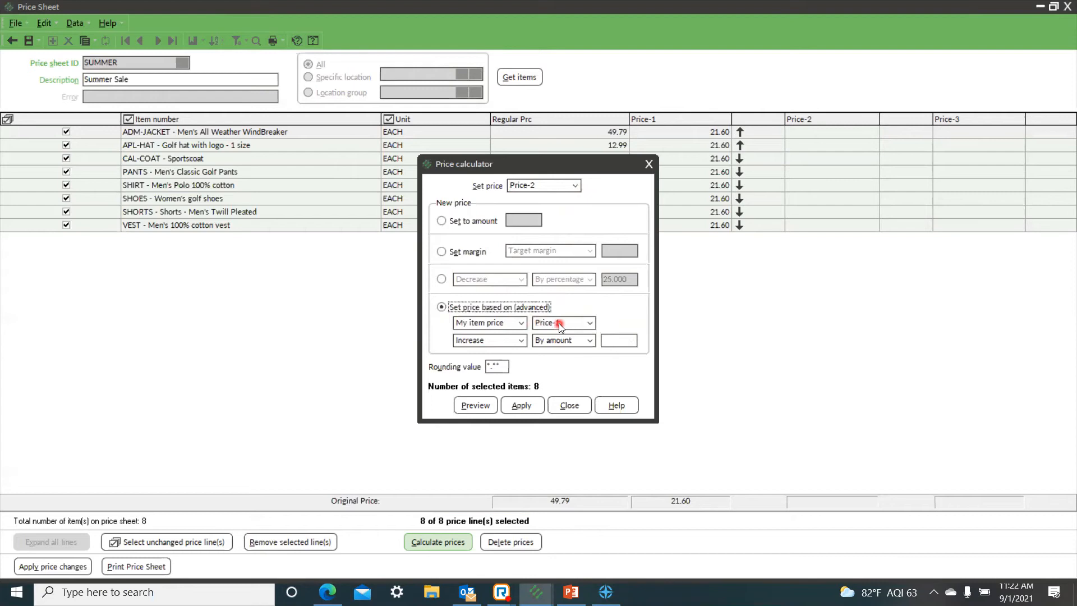
left_click(507, 344)
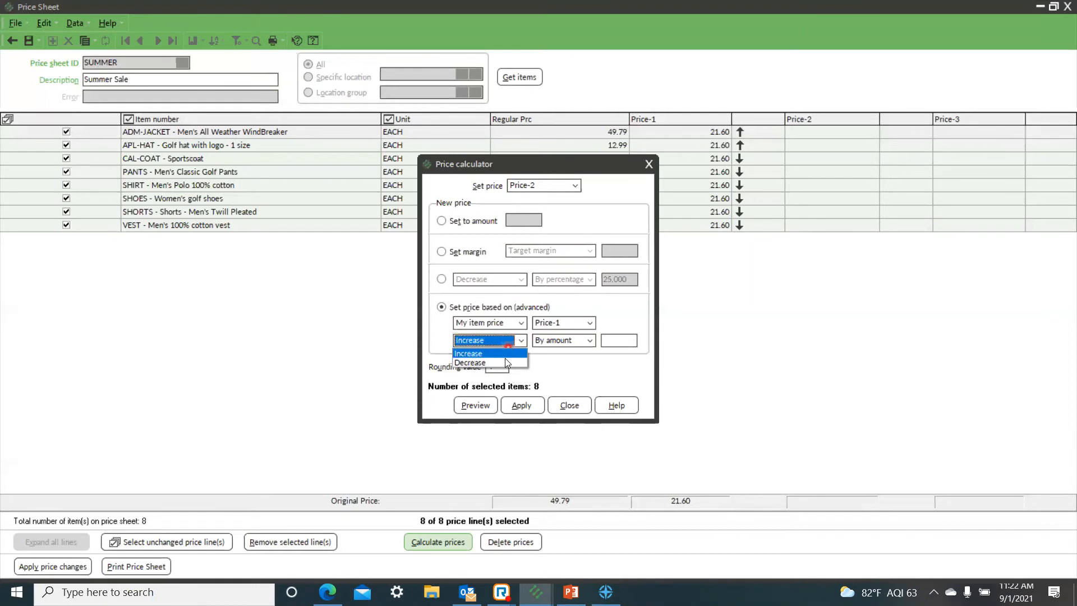
left_click(508, 353)
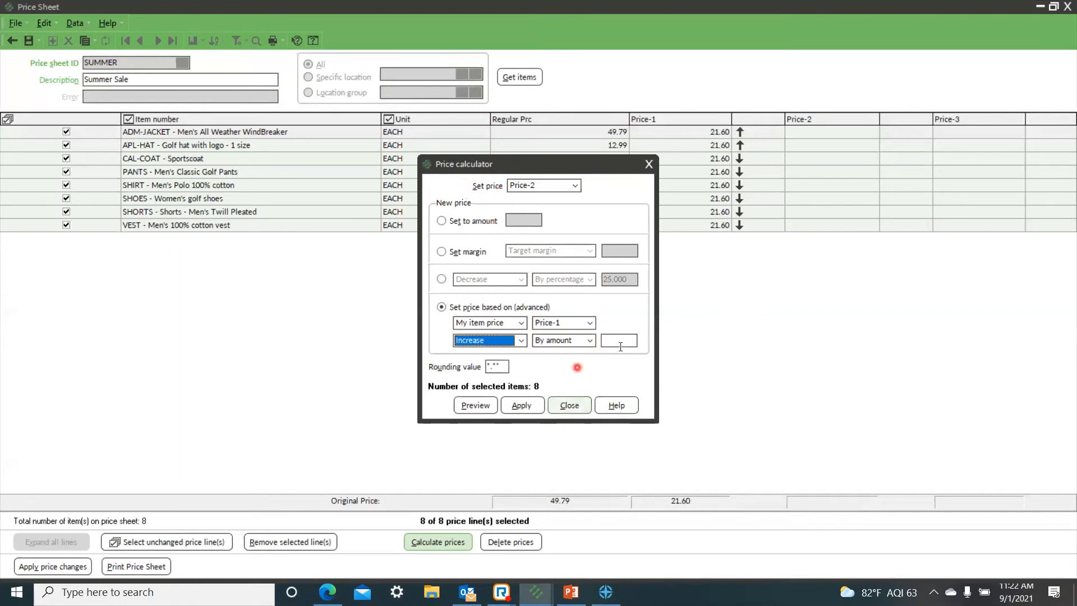
left_click(590, 341)
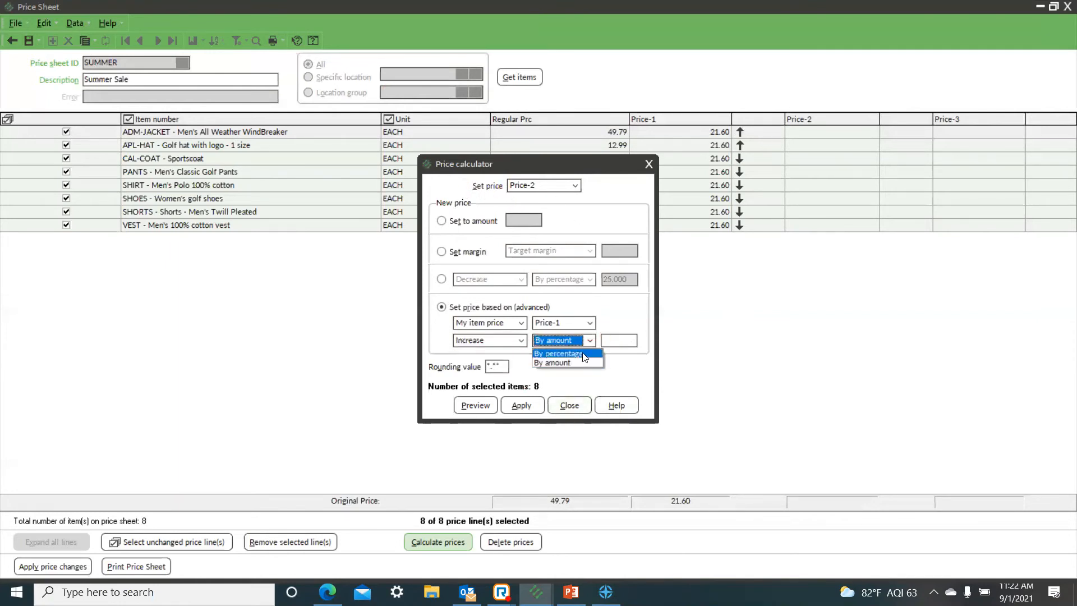
left_click(584, 357)
left_click(620, 341)
type("25")
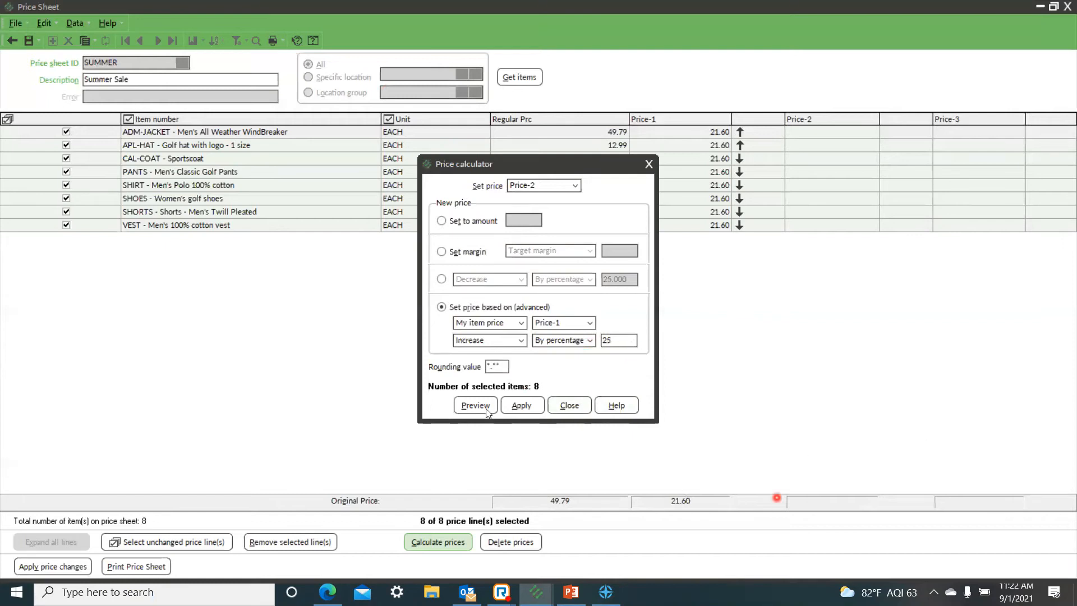
Step: Preview the calculated Price-2 values on the sheet and move the calculator aside to compare them with the other prices
left_click(468, 411)
left_click(666, 455)
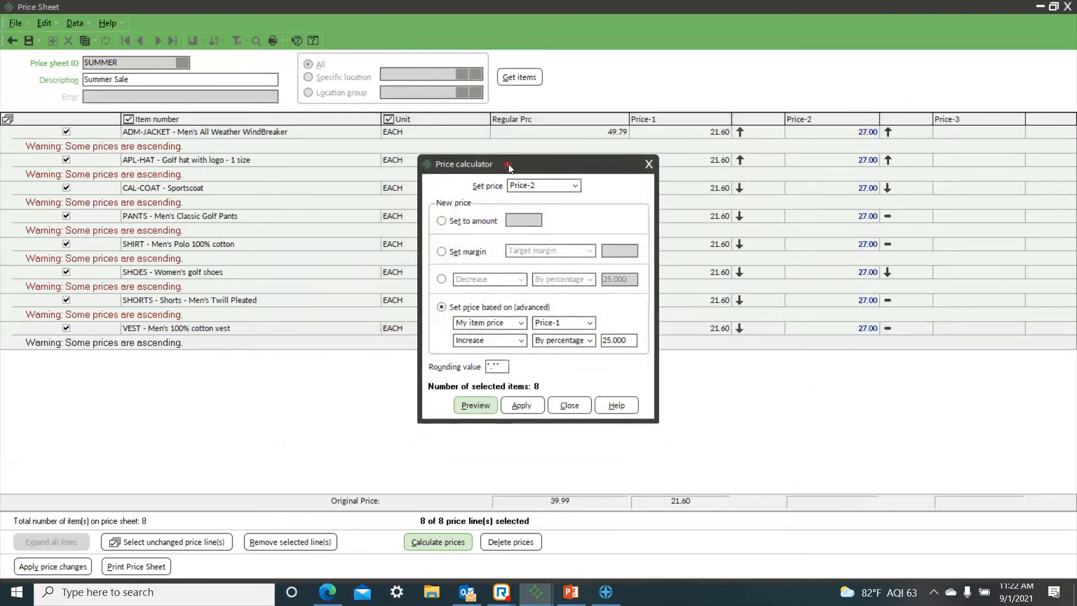
left_click_drag(508, 164, 481, 354)
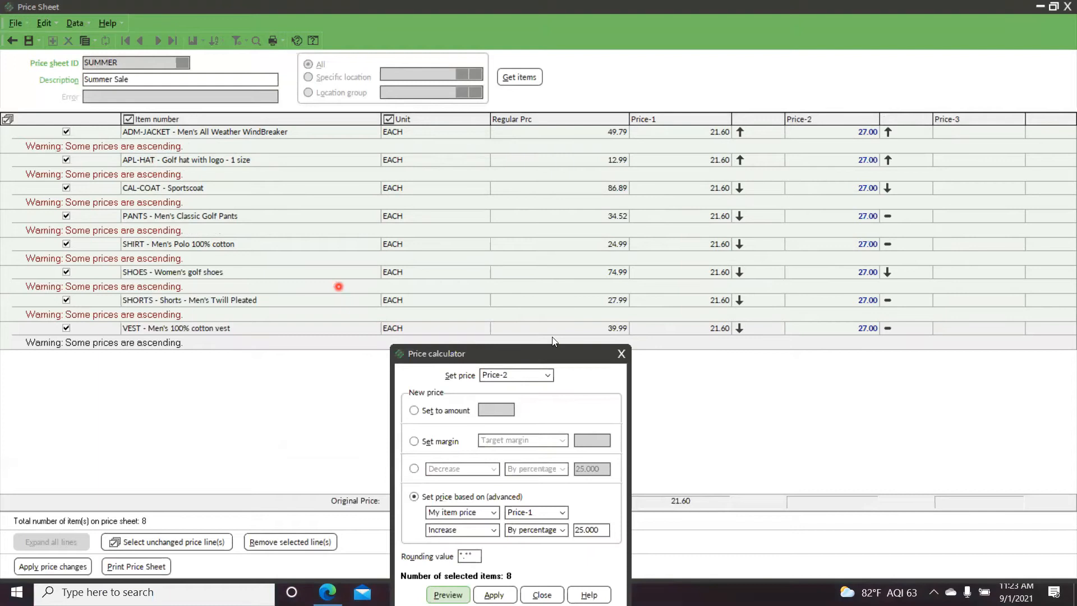
left_click_drag(536, 349, 471, 171)
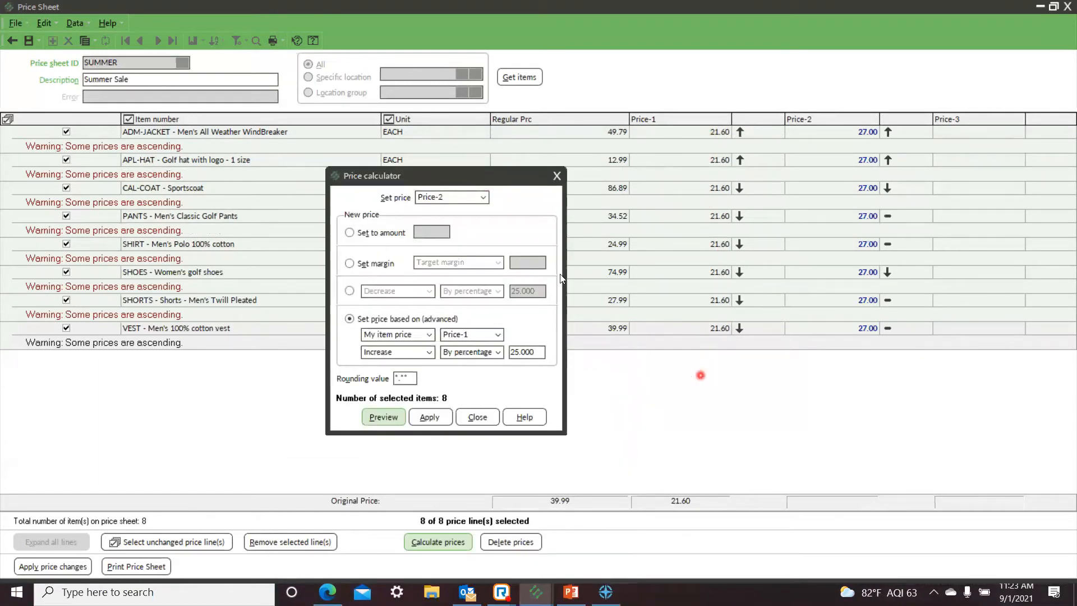
Step: Decrease Price-1 of the selected lines by 25 percent and apply the calculation
left_click(481, 198)
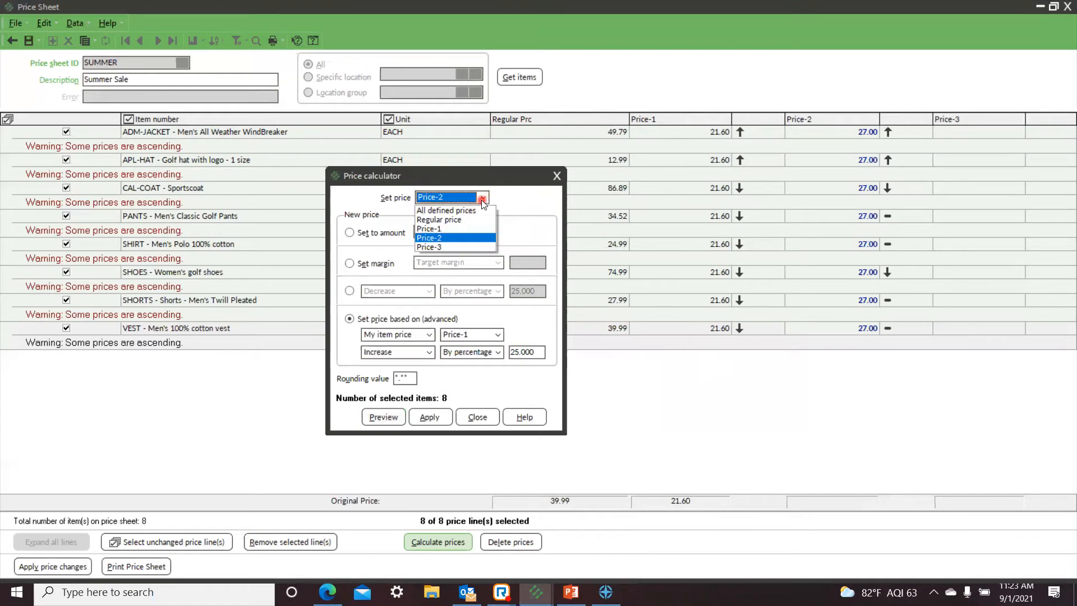
left_click(438, 229)
left_click(436, 413)
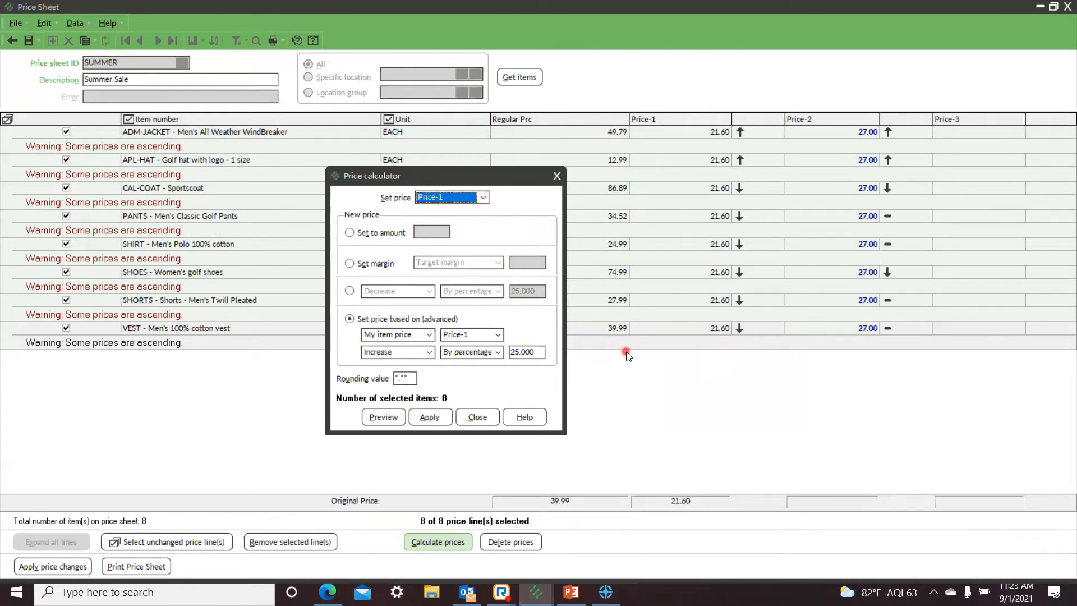
left_click(348, 291)
left_click(534, 289)
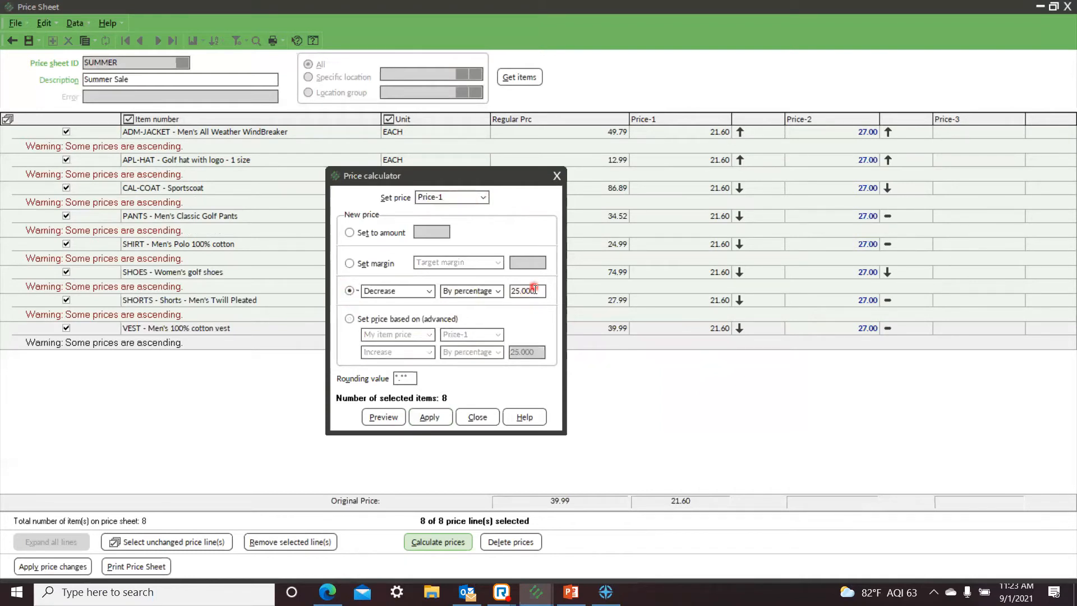
left_click(430, 418)
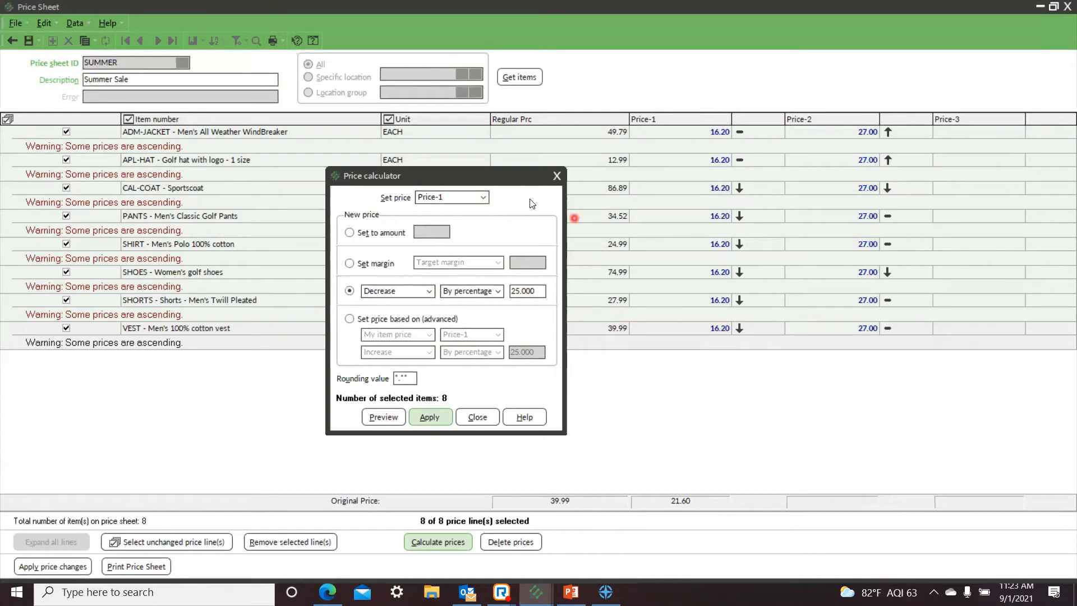
Step: Reapply the 25 percent Price-1 decrease with overwriting of existing new prices, and close the price calculator
left_click_drag(512, 178, 526, 117)
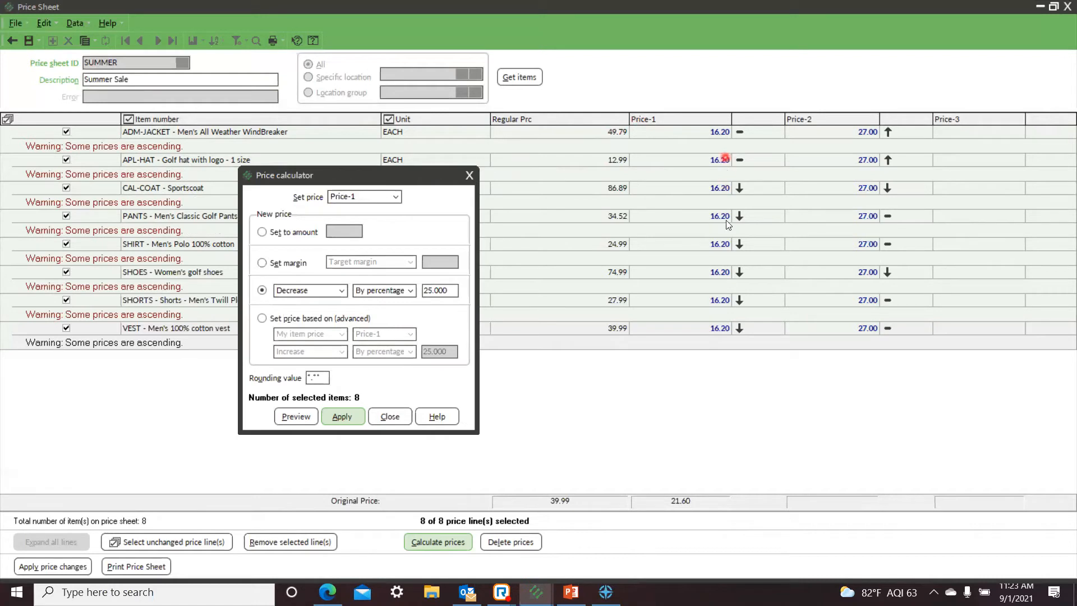
left_click(340, 417)
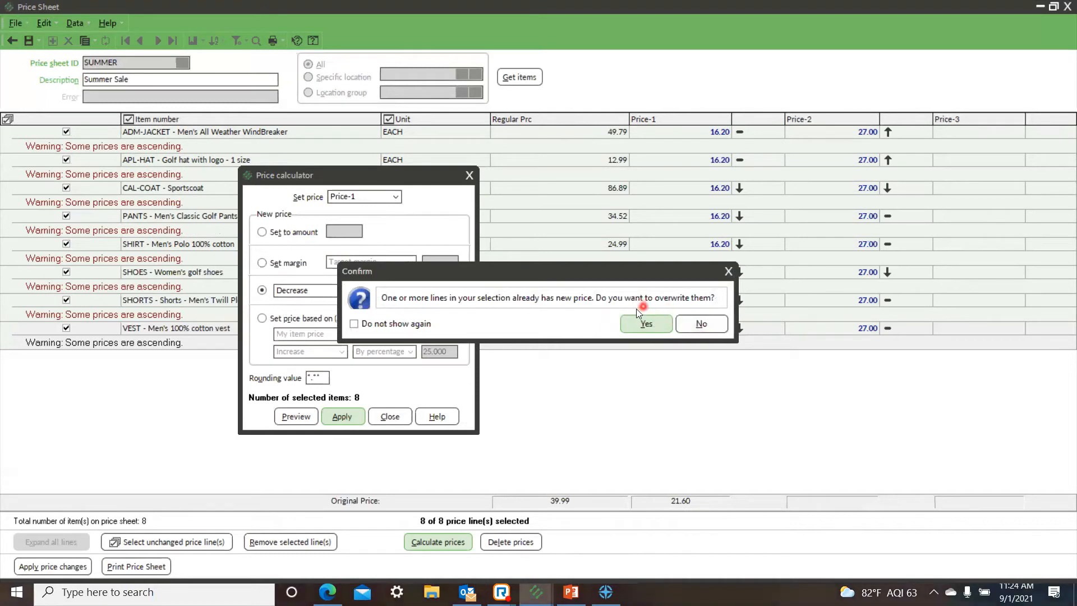
left_click(645, 324)
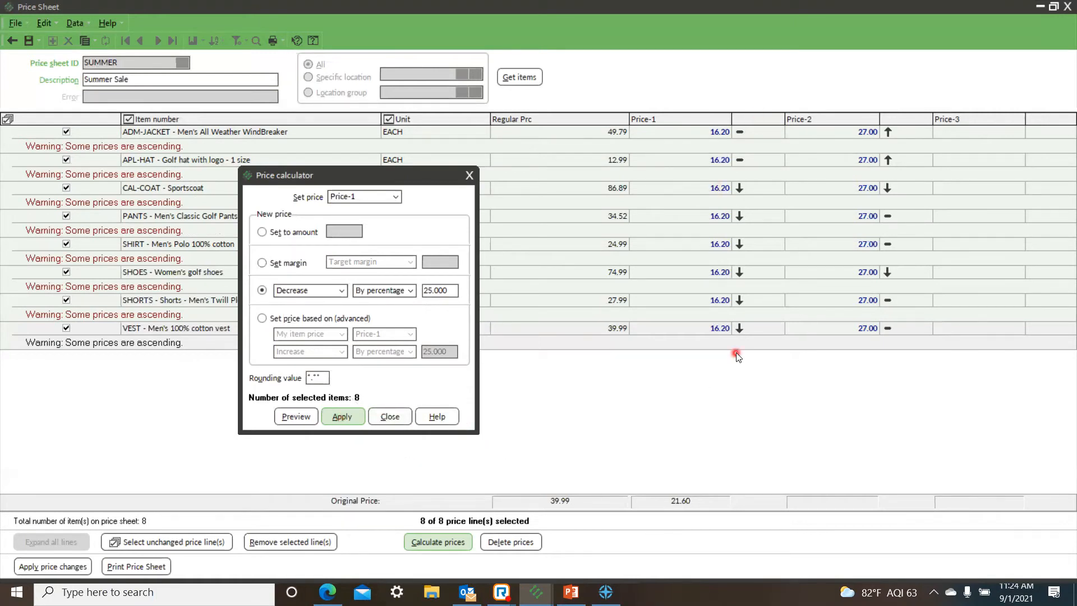
left_click(391, 419)
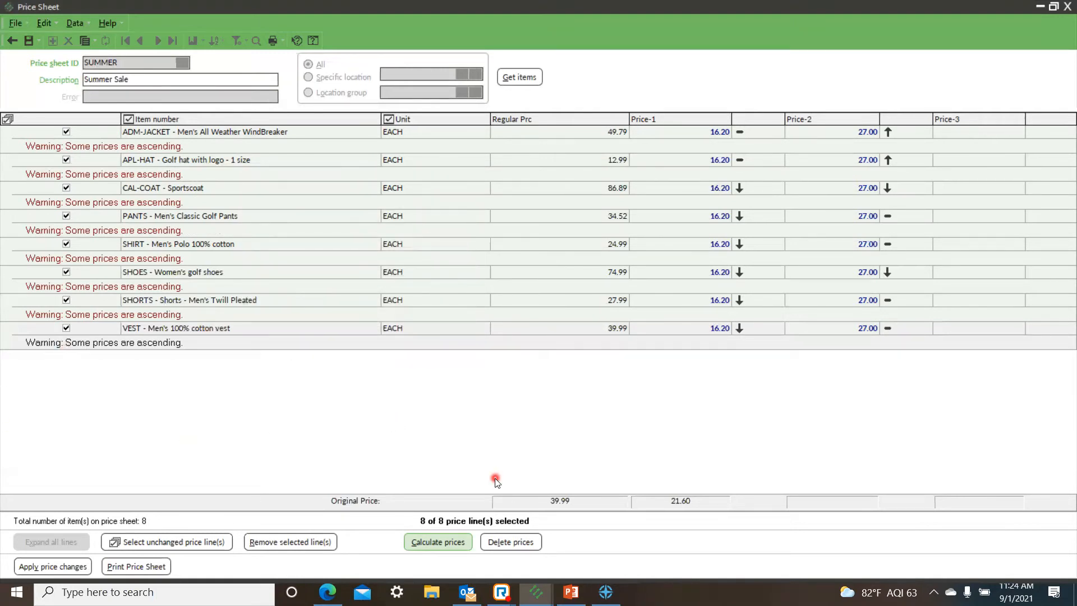
Step: Move the Windows taskbar off the sheet's command buttons, save the Summer Sale price sheet and close it
left_click_drag(681, 597, 1049, 512)
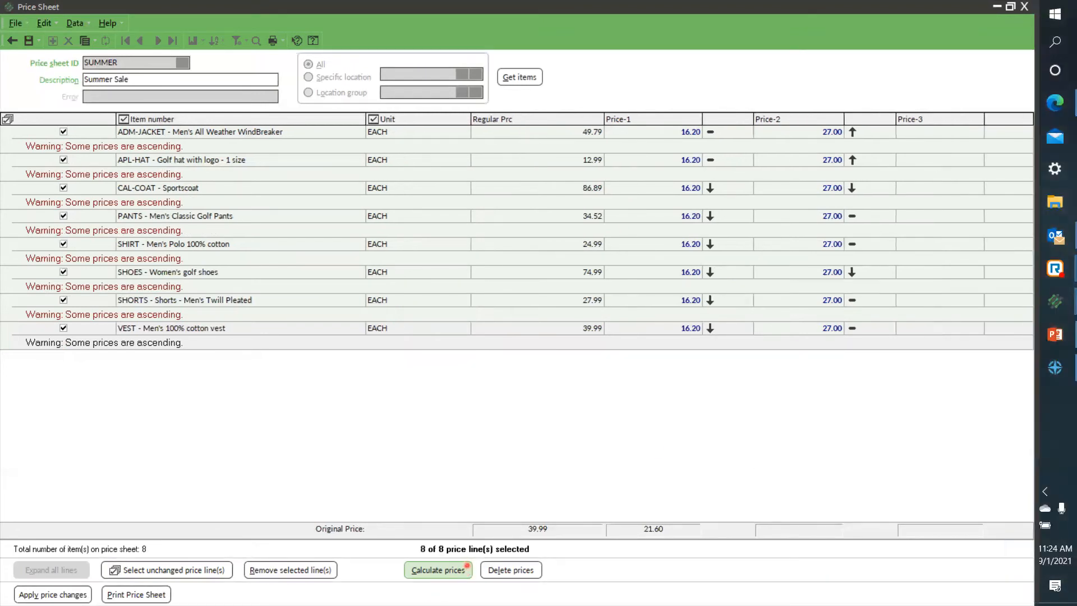
left_click(27, 41)
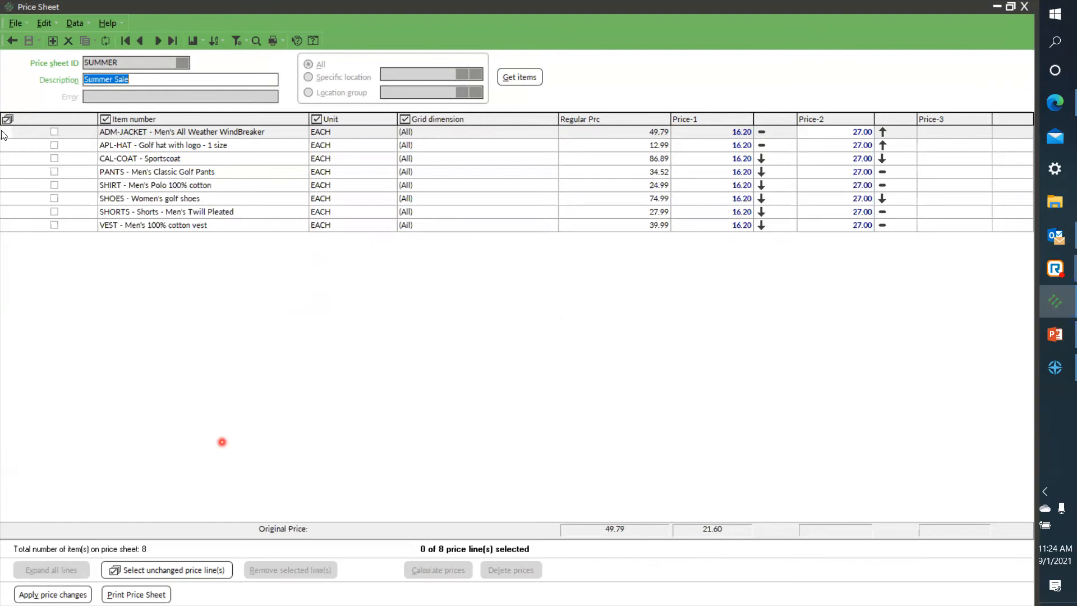
left_click(8, 41)
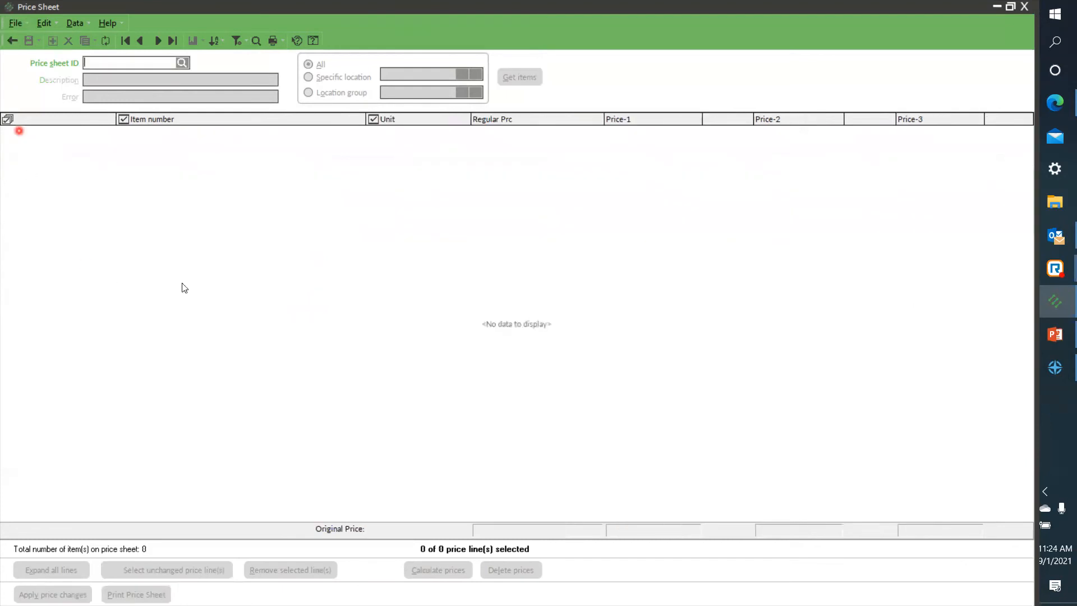
left_click(17, 42)
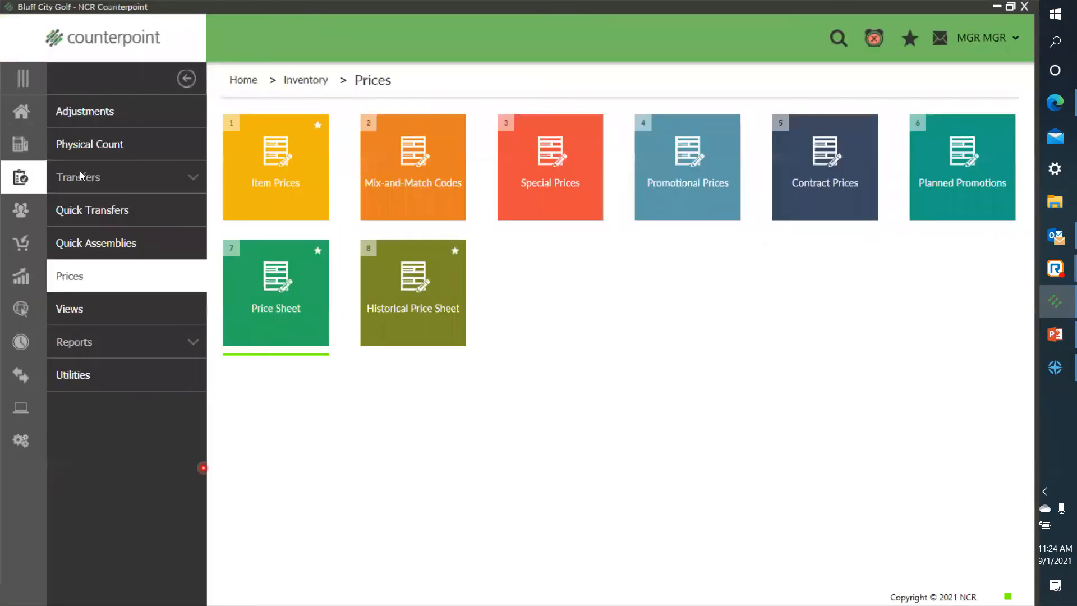
Step: Open the label settings of Inventory Control in the inventory setup to examine the default label jobs and tag methods
left_click(26, 123)
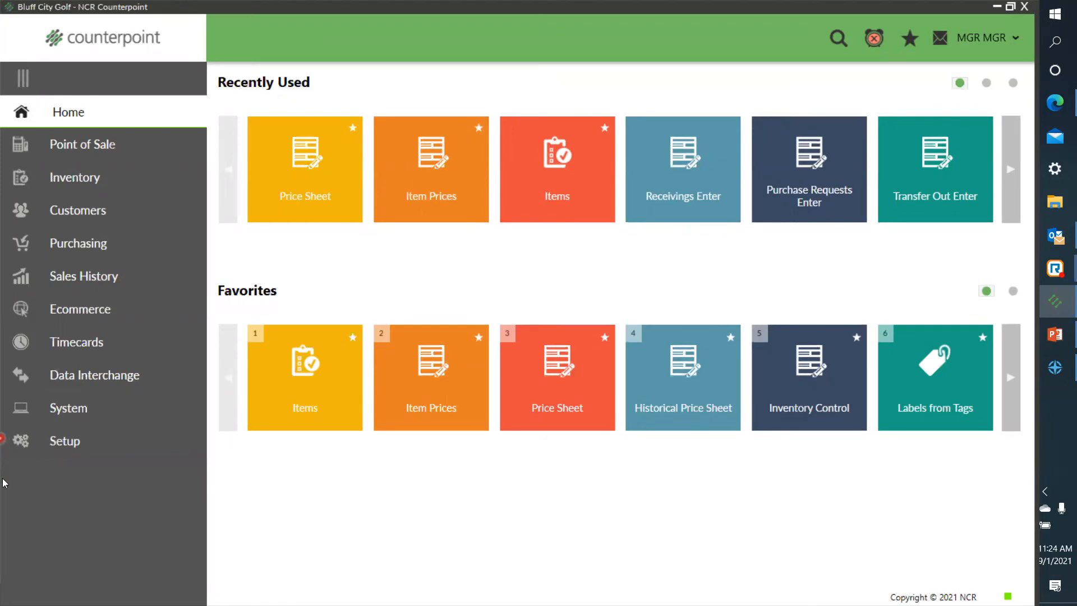
left_click(65, 445)
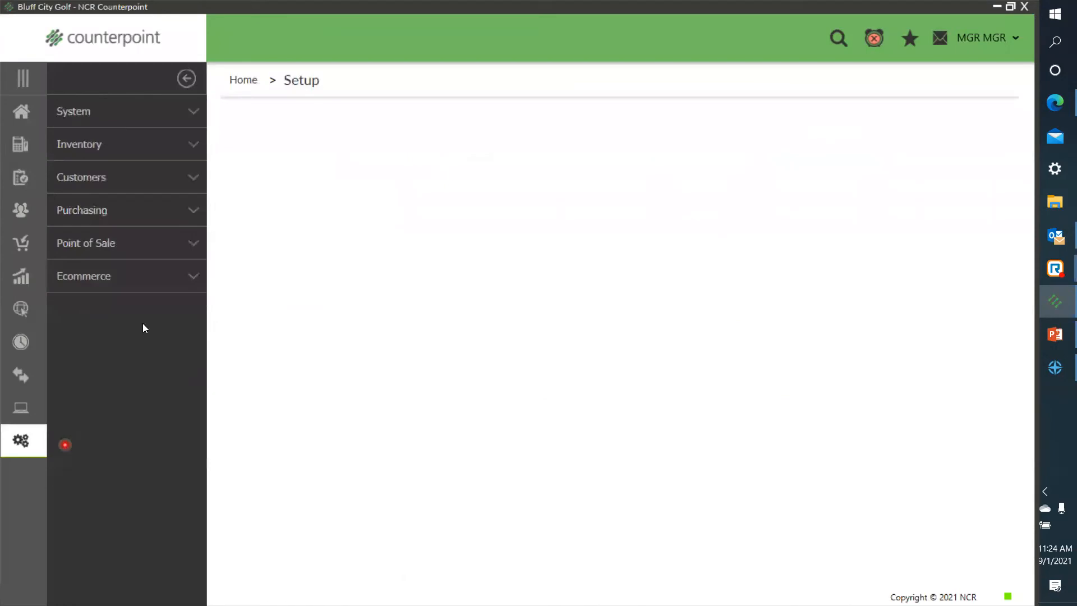
left_click(94, 144)
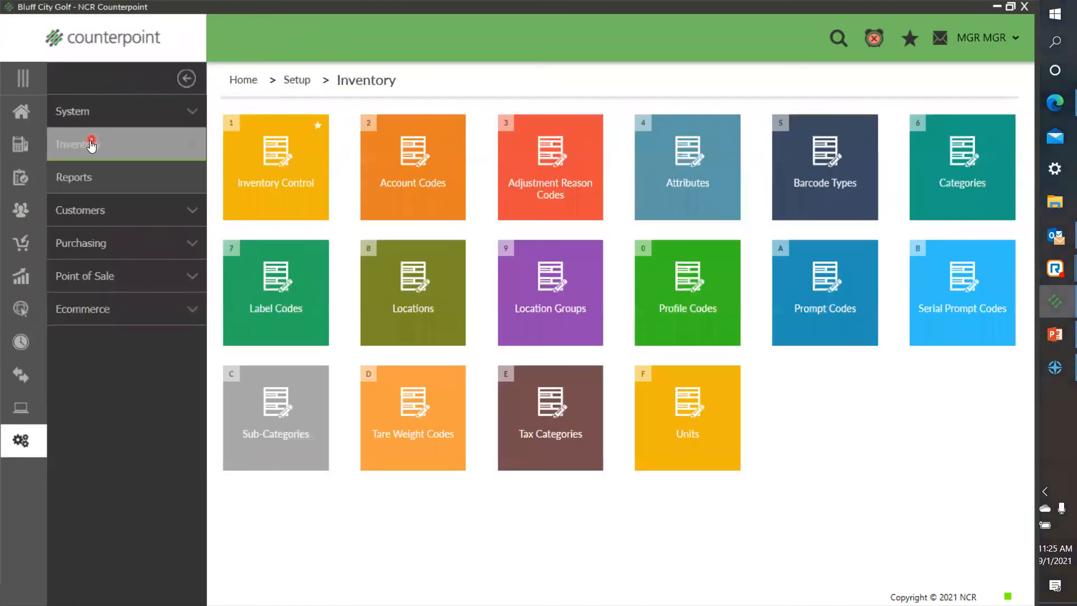
left_click(275, 167)
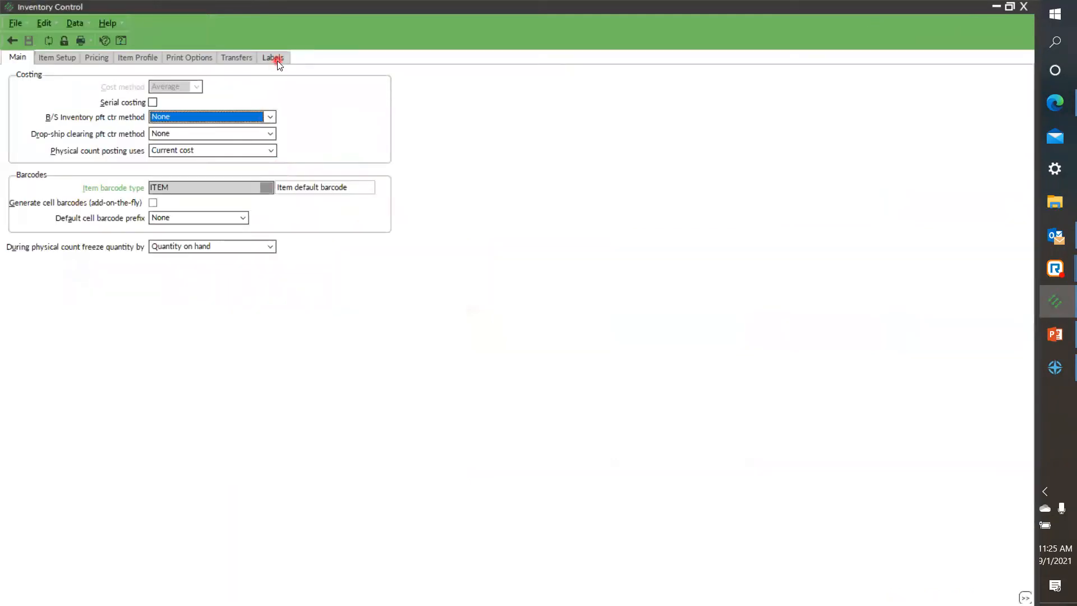
left_click(277, 61)
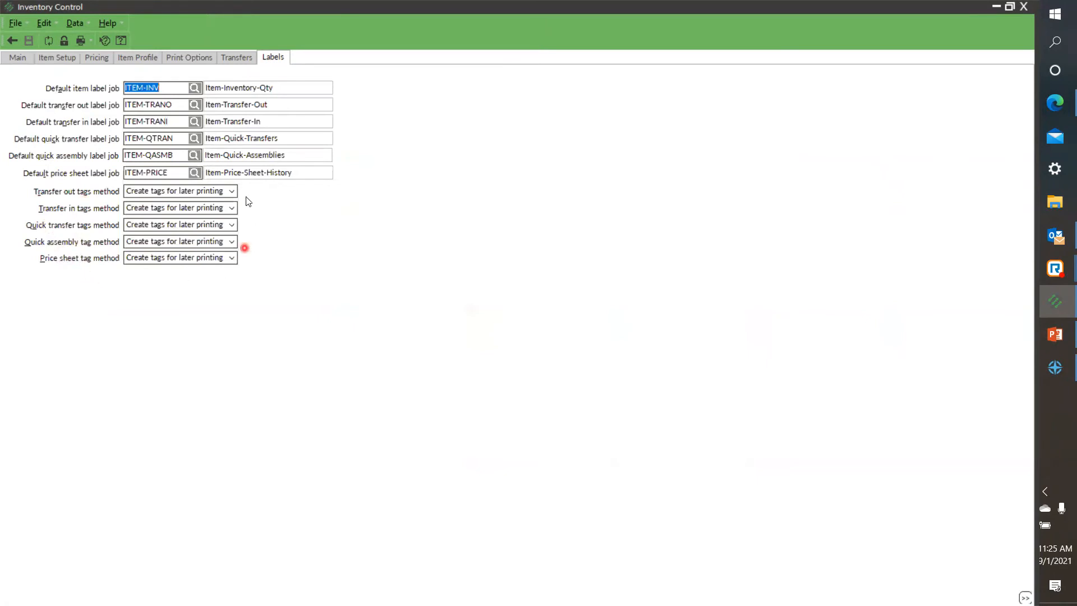
Step: Review the available options for the Transfer out tags method and close Inventory Control
left_click(232, 192)
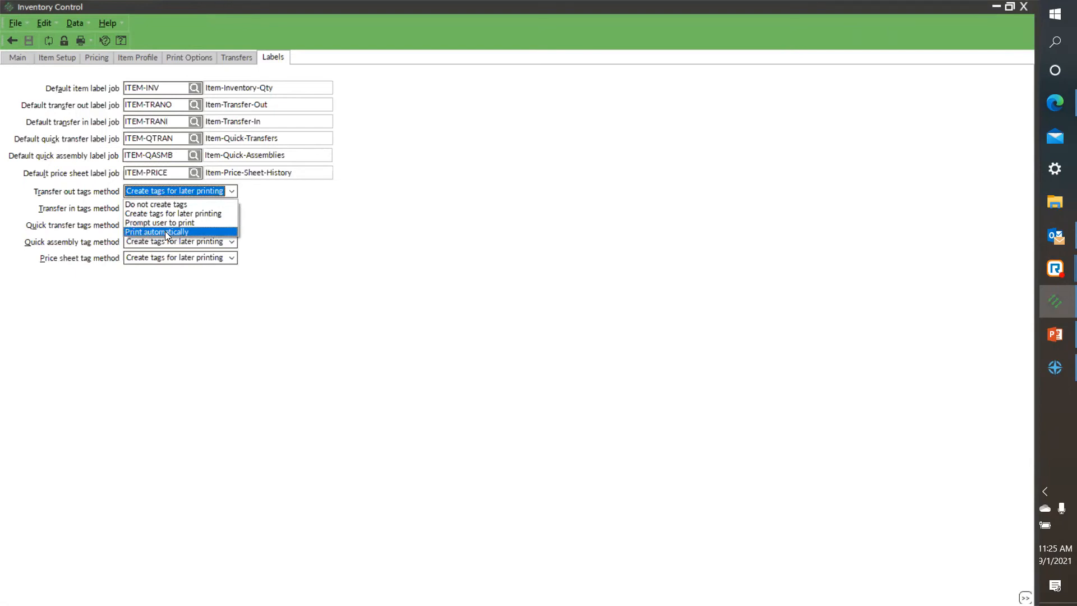
left_click(375, 274)
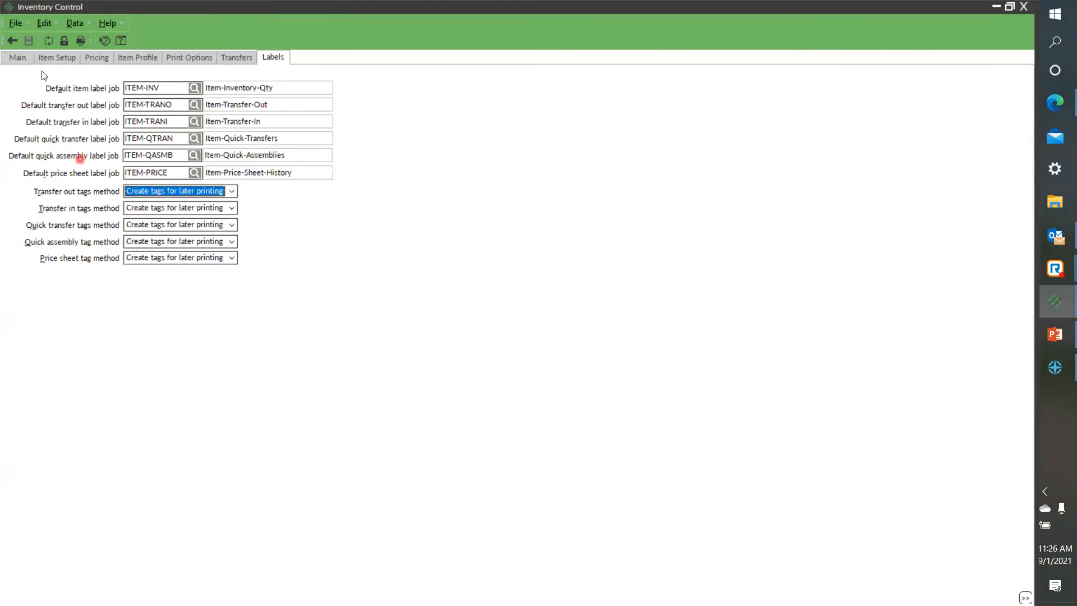
left_click(10, 40)
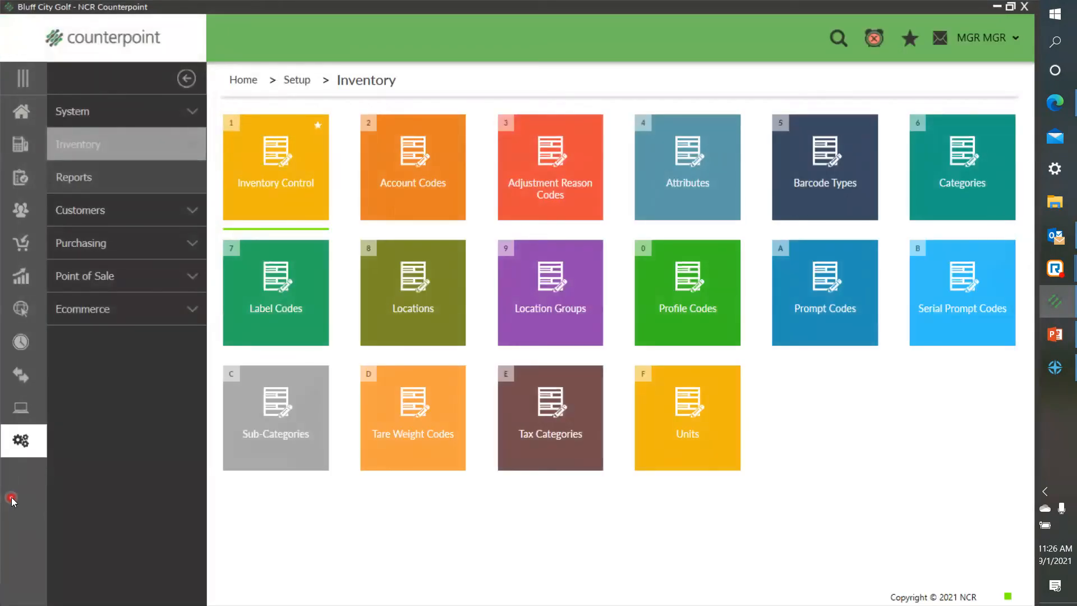
Step: Review the default label jobs and tag methods in the label settings of Purchasing Control in the purchasing setup, and close it
left_click(126, 245)
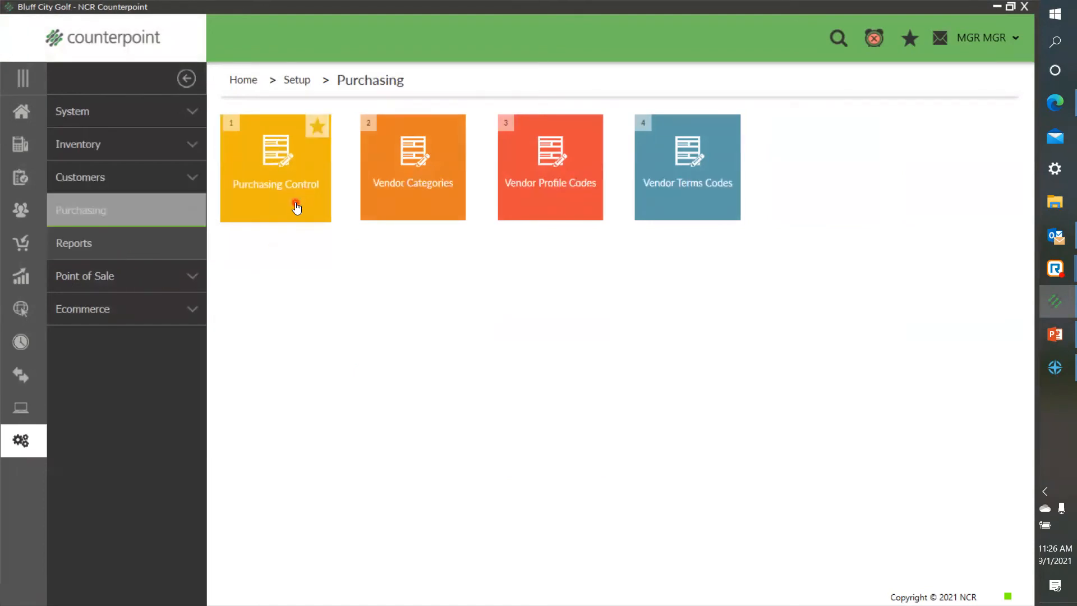
left_click(294, 202)
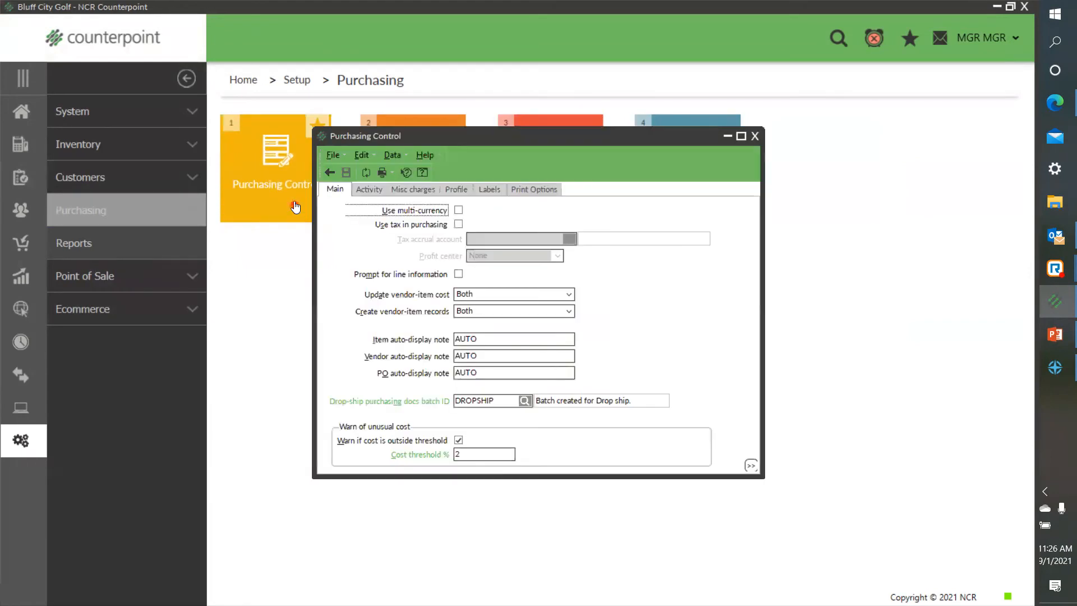
left_click(486, 190)
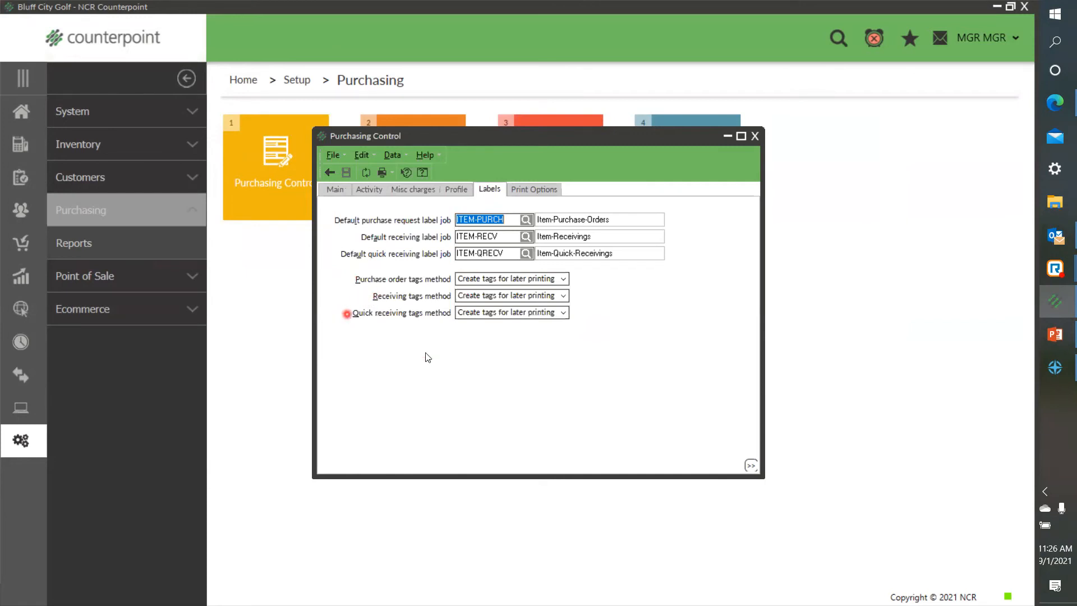
left_click(755, 136)
Step: Open Labels from Tags in Inventory and browse the event lookup to examine the tag sources and posting dates
left_click(21, 111)
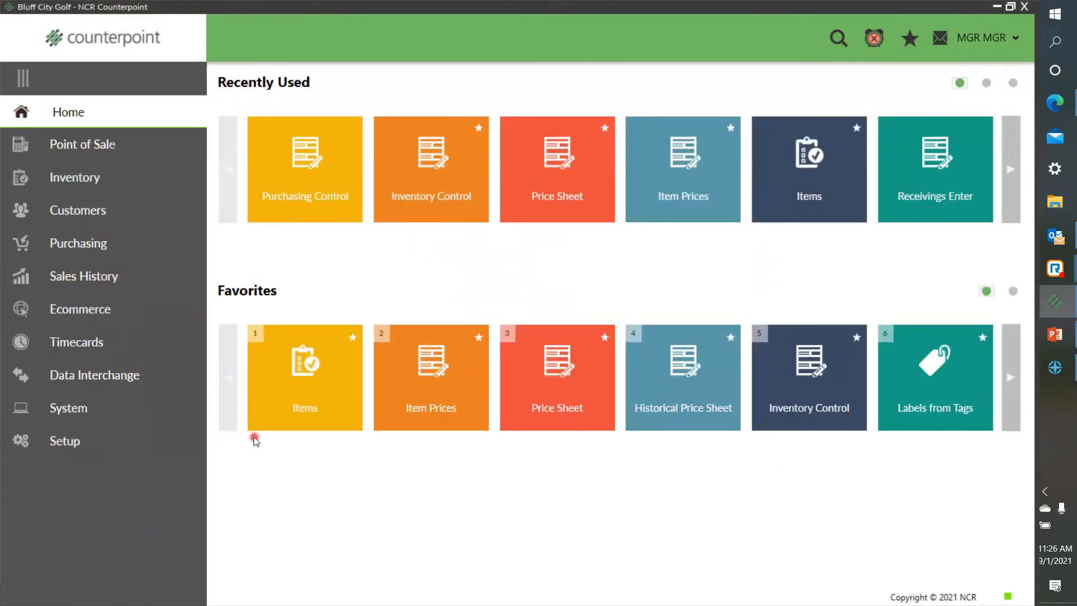
left_click(84, 183)
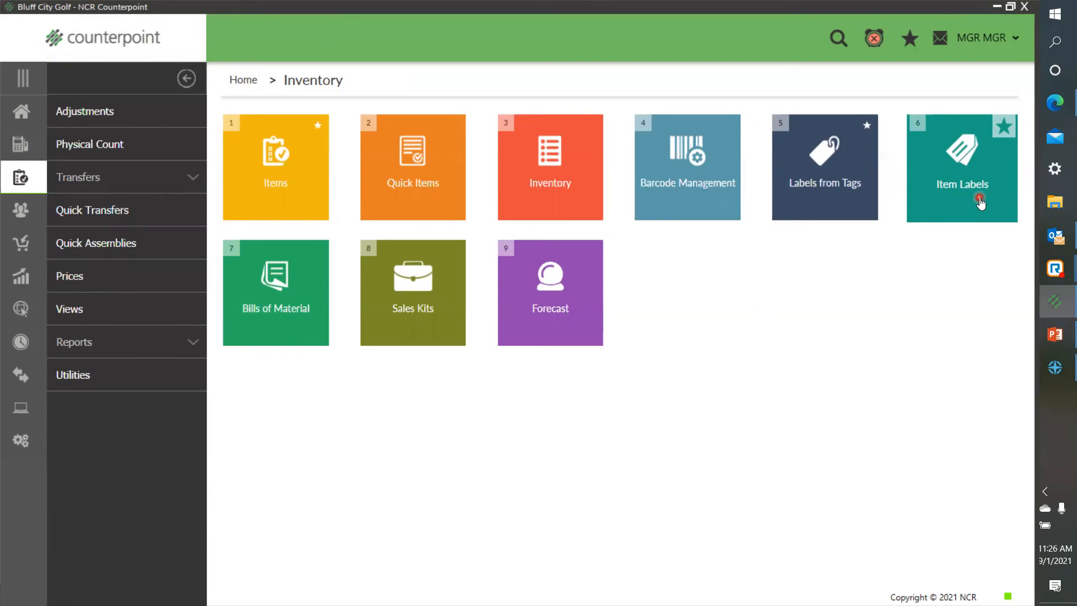
left_click(829, 218)
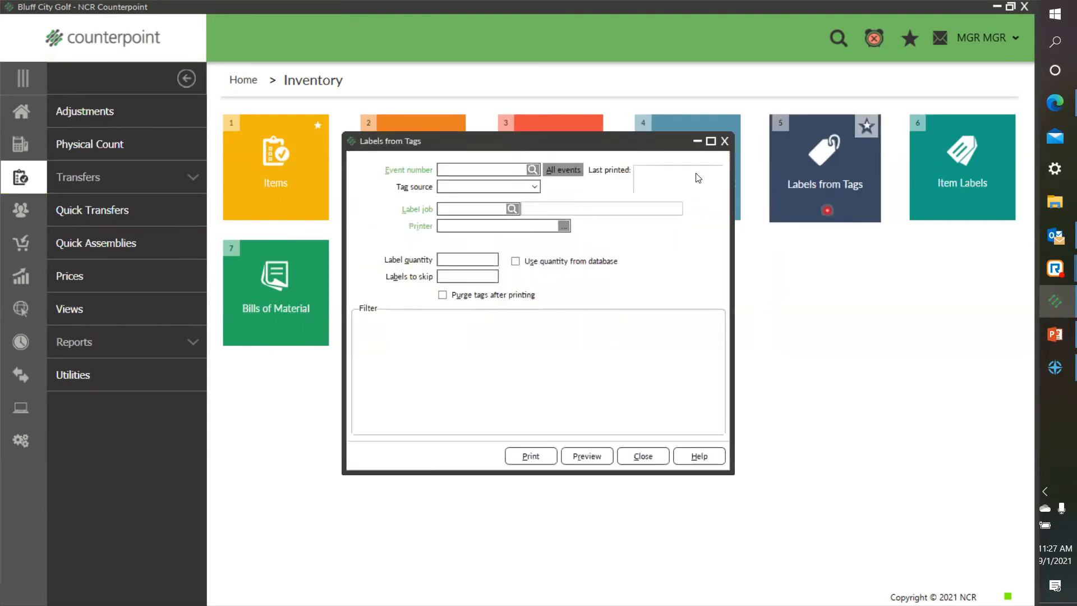
left_click(533, 169)
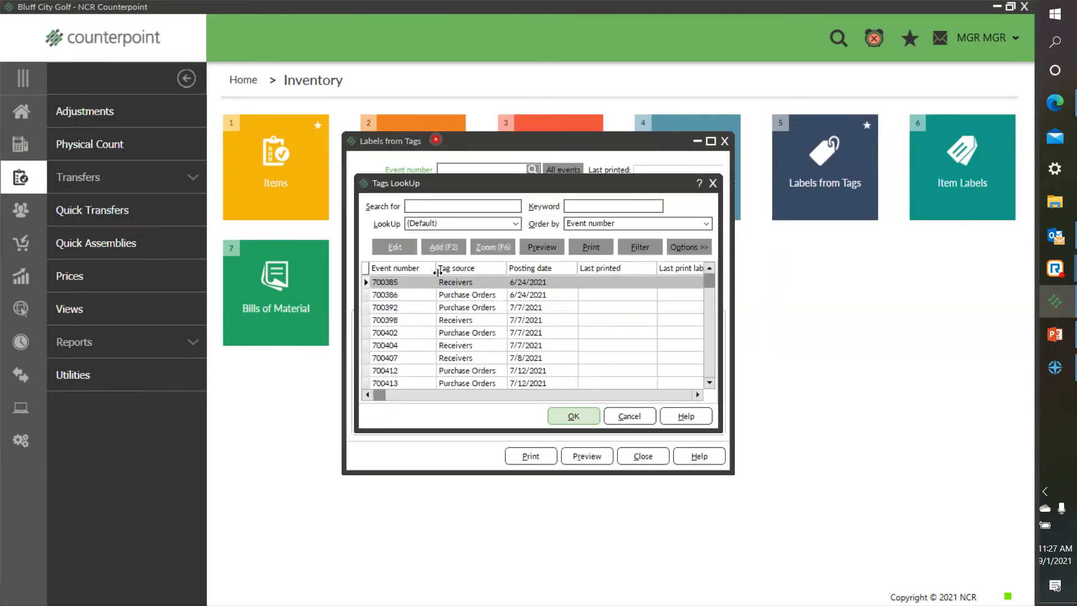
left_click(465, 307)
left_click(474, 345)
left_click(474, 371)
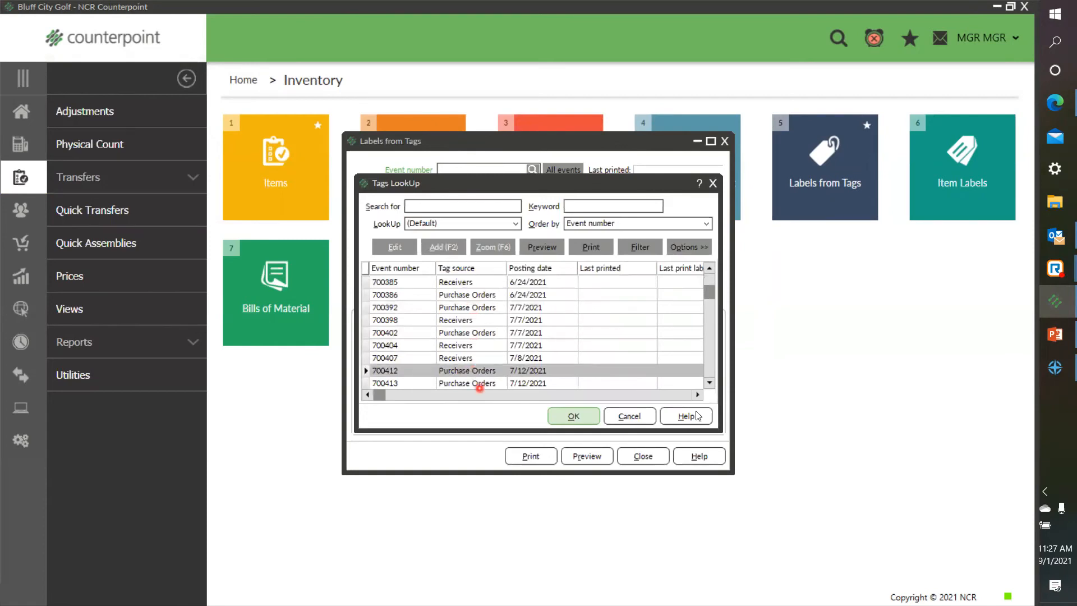
left_click(710, 384)
left_click(710, 386)
left_click(710, 386)
left_click(709, 386)
left_click(710, 386)
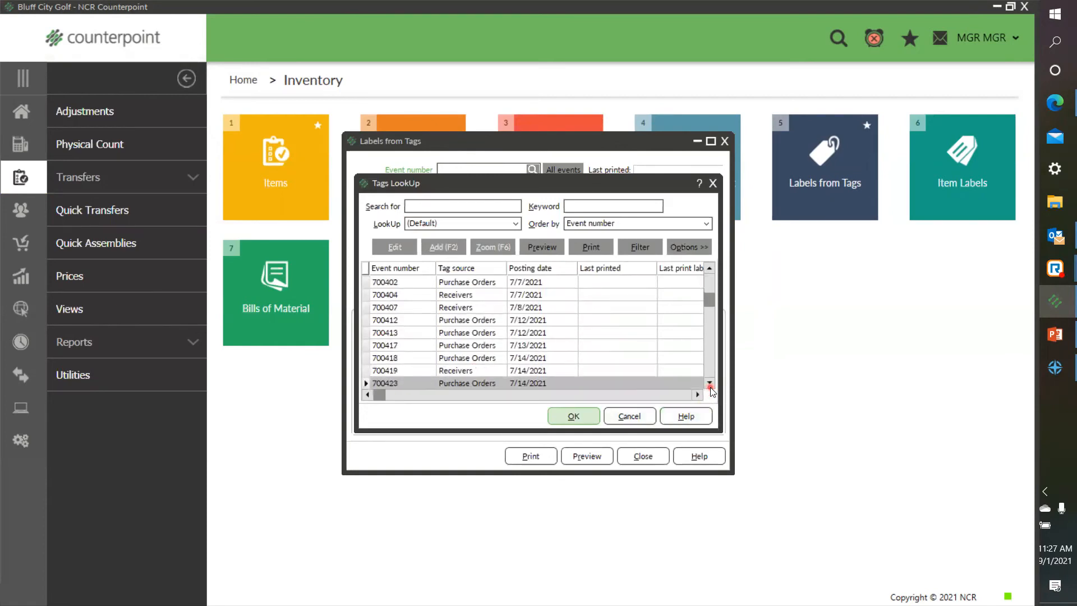
left_click(710, 386)
left_click(710, 386)
left_click(710, 386)
left_click(710, 386)
left_click(709, 385)
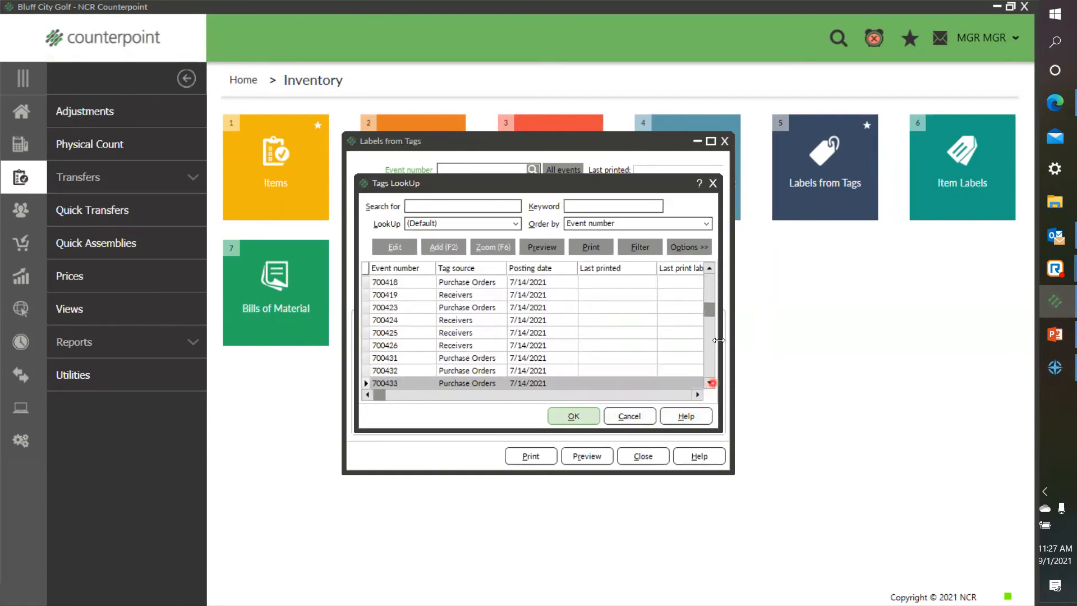
Step: Load the newest PriceSheet tag event, 700523, into Labels from Tags to review its label job, and close the window
left_click_drag(707, 312, 702, 387)
left_click(698, 384)
left_click(465, 383)
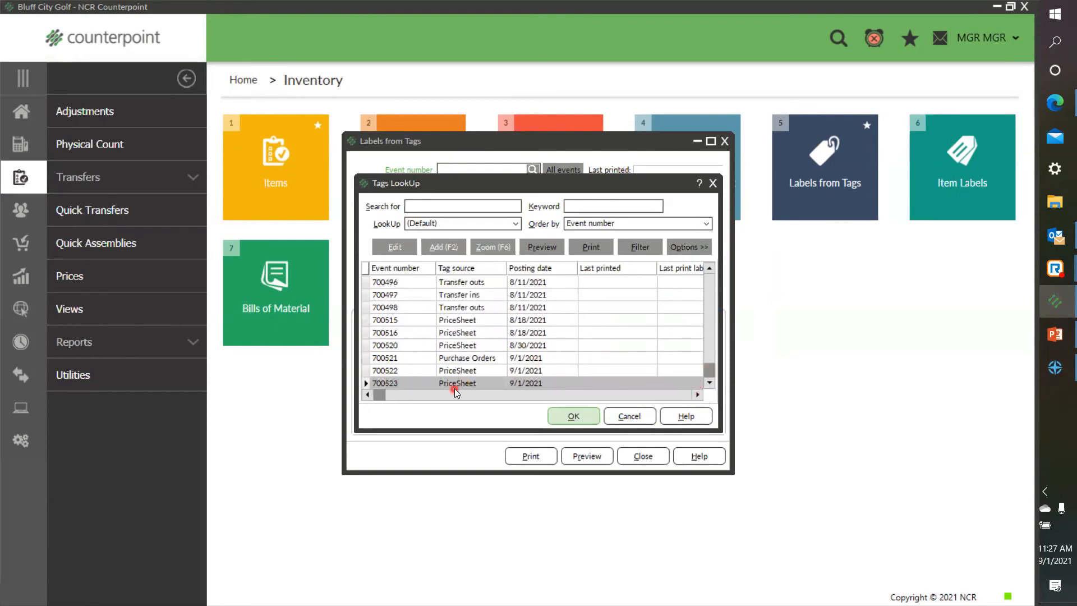
left_click(565, 418)
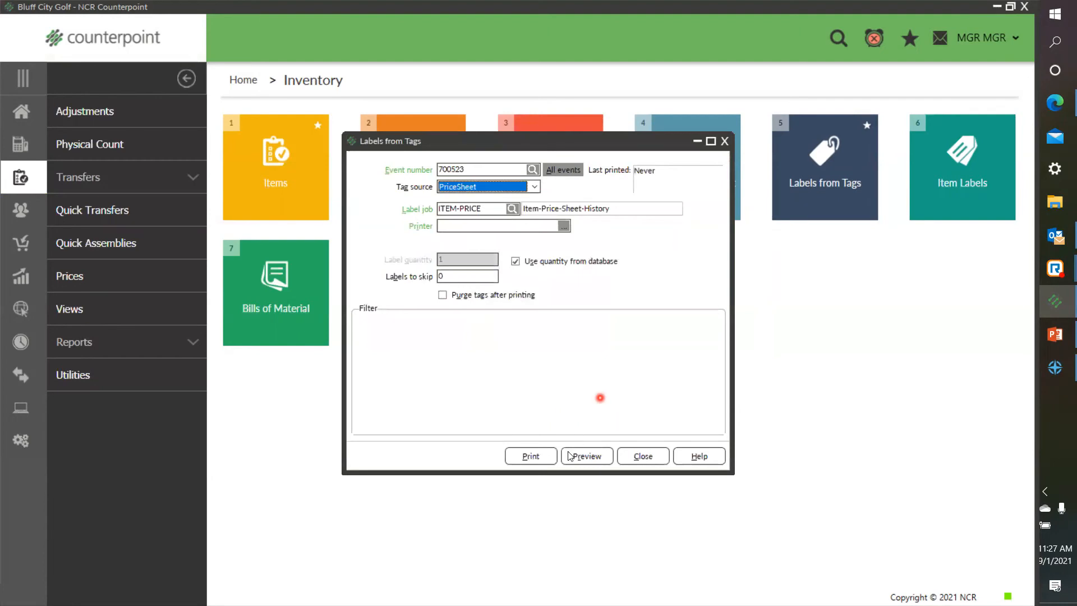
left_click(530, 456)
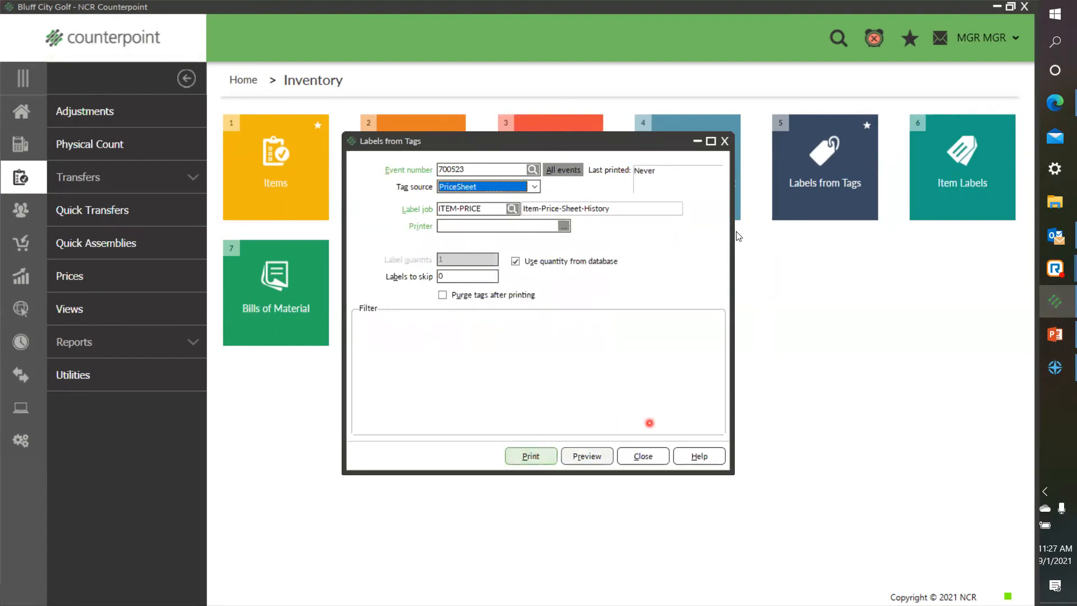
left_click(725, 141)
Step: Open Price Sheet from the inventory prices and load the SUMMER price sheet
left_click(21, 115)
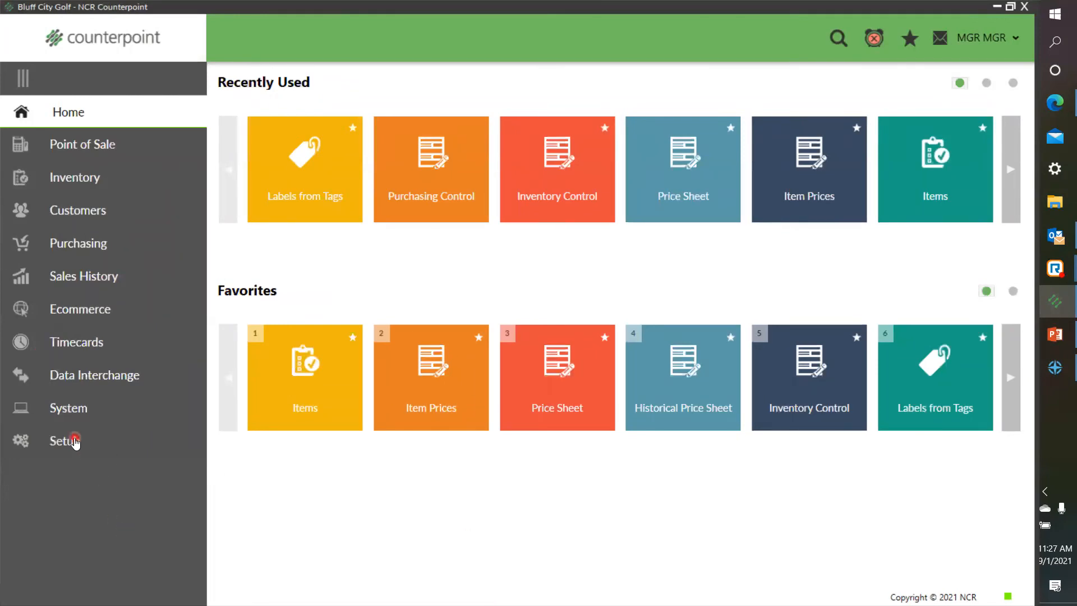
left_click(92, 182)
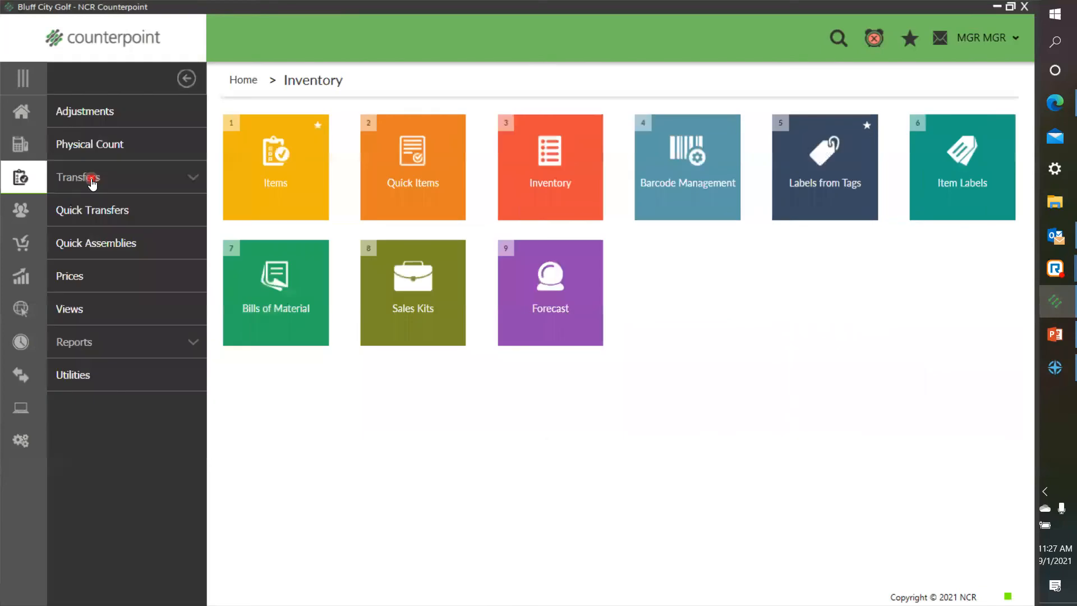
left_click(77, 275)
left_click(282, 333)
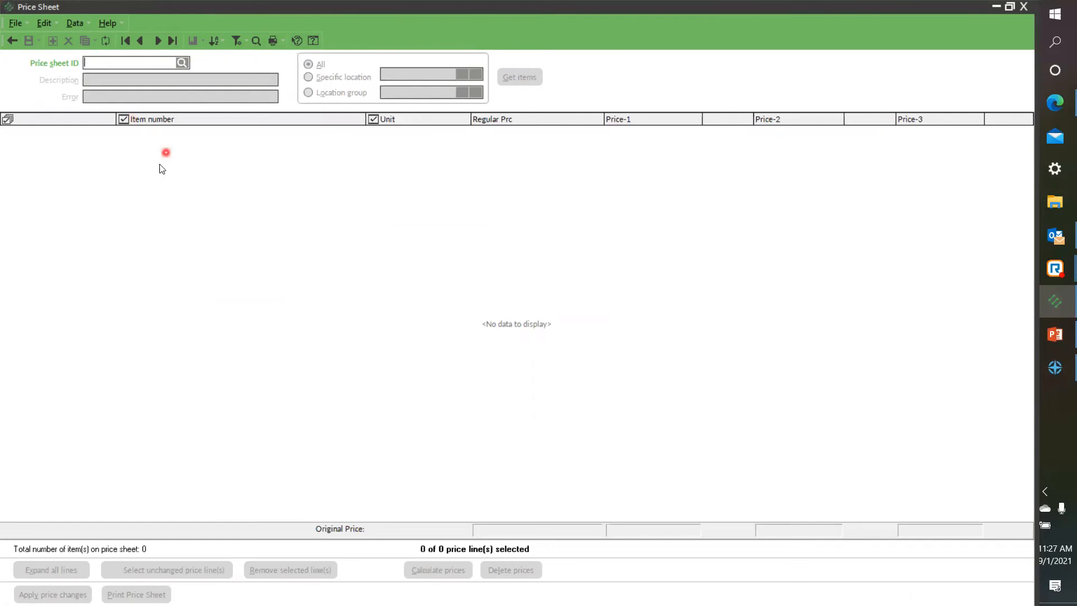
left_click(182, 63)
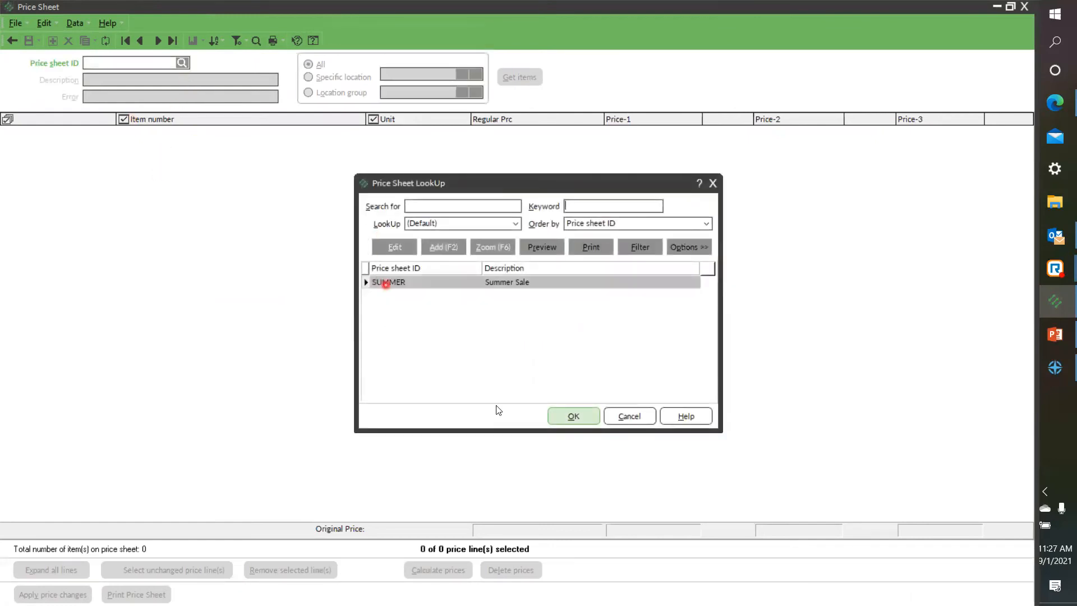
left_click(575, 415)
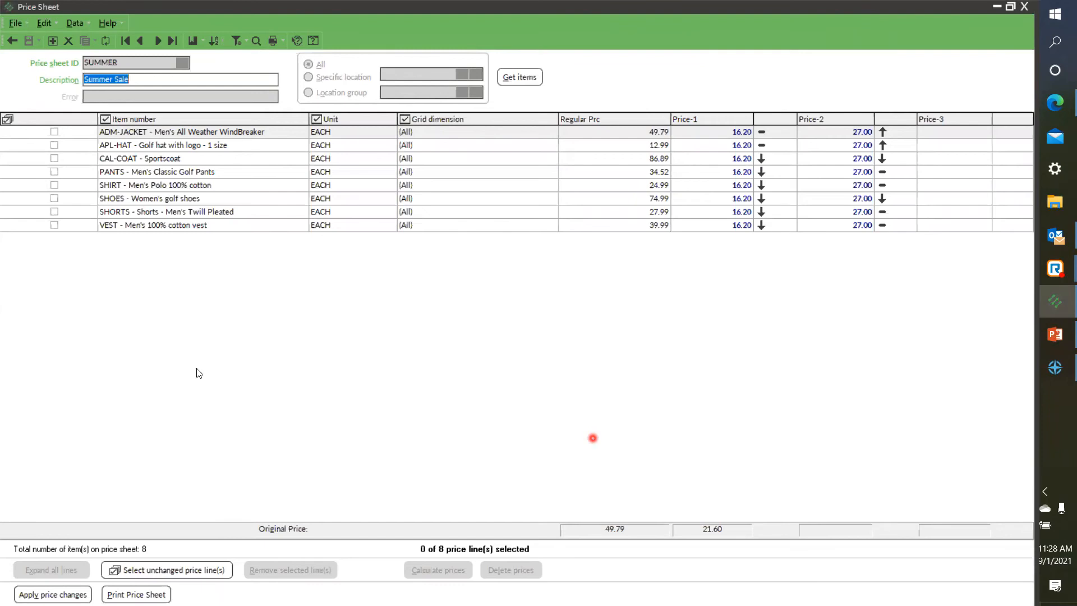
Step: Save and apply the Summer Sale price changes with every line selected except APL-HAT, and close Price Sheet
left_click(7, 119)
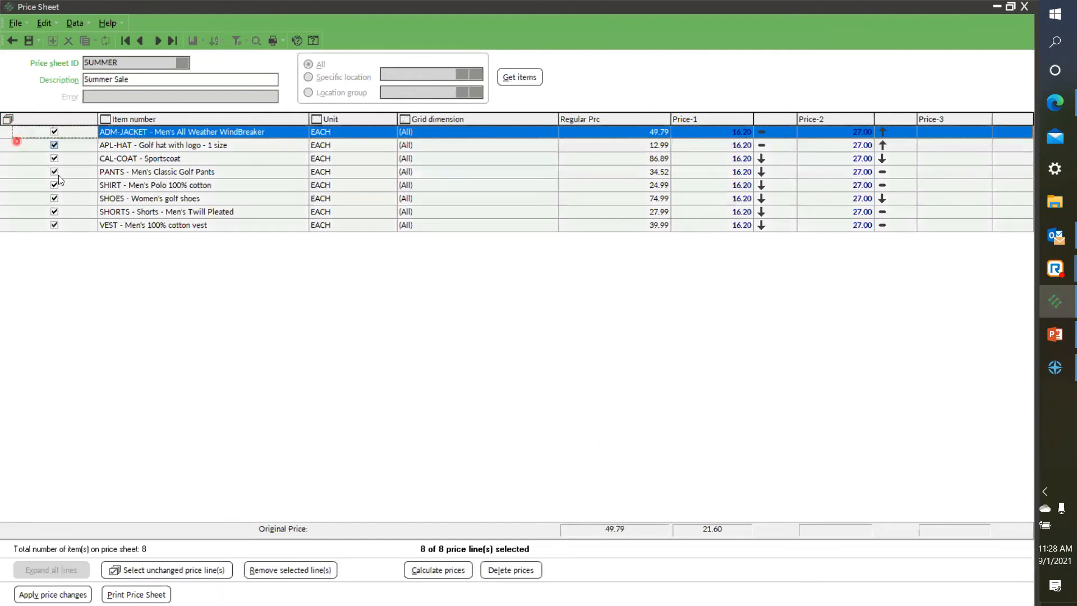
left_click(54, 146)
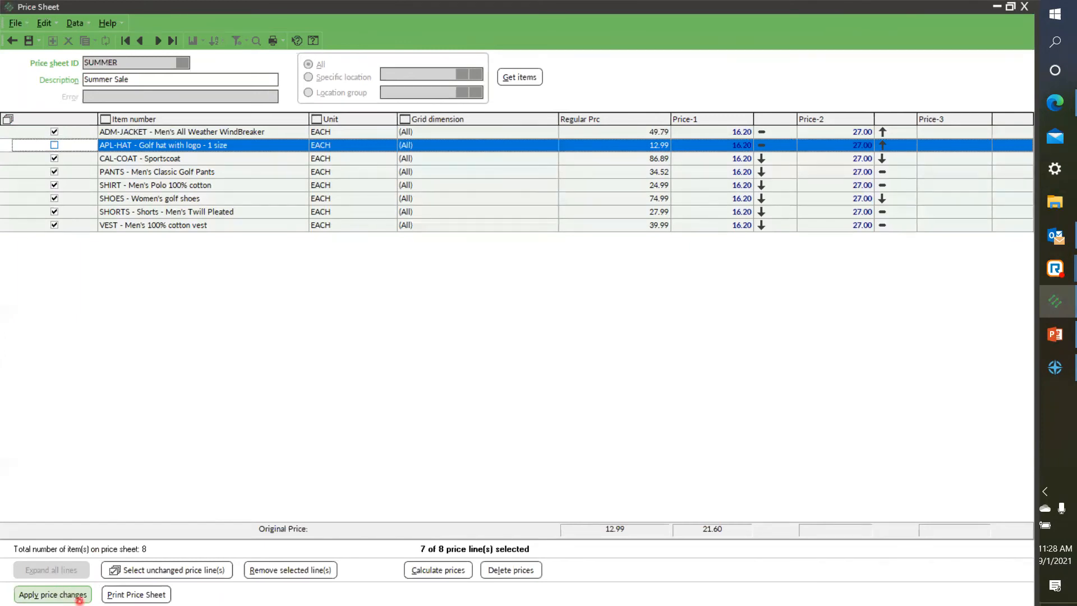
left_click(79, 599)
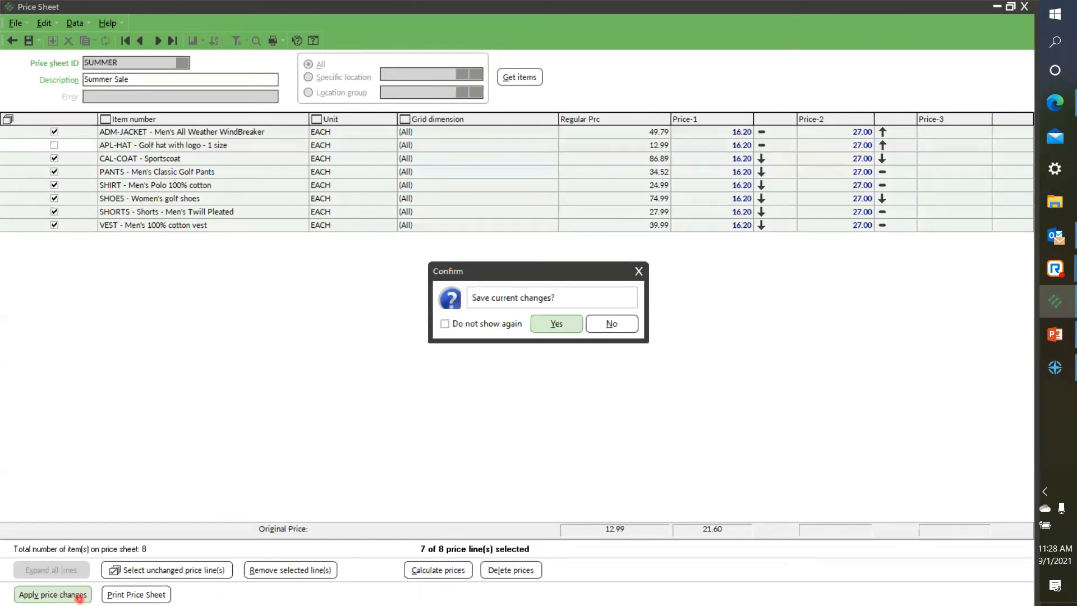
left_click(558, 325)
left_click(610, 345)
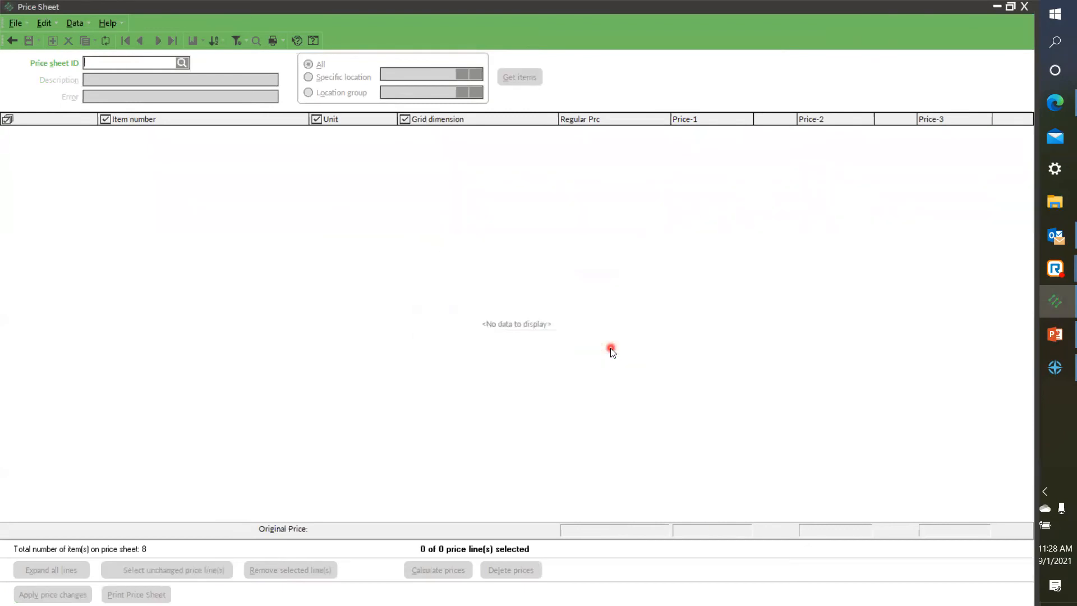
left_click(17, 23)
left_click(17, 54)
left_click(363, 458)
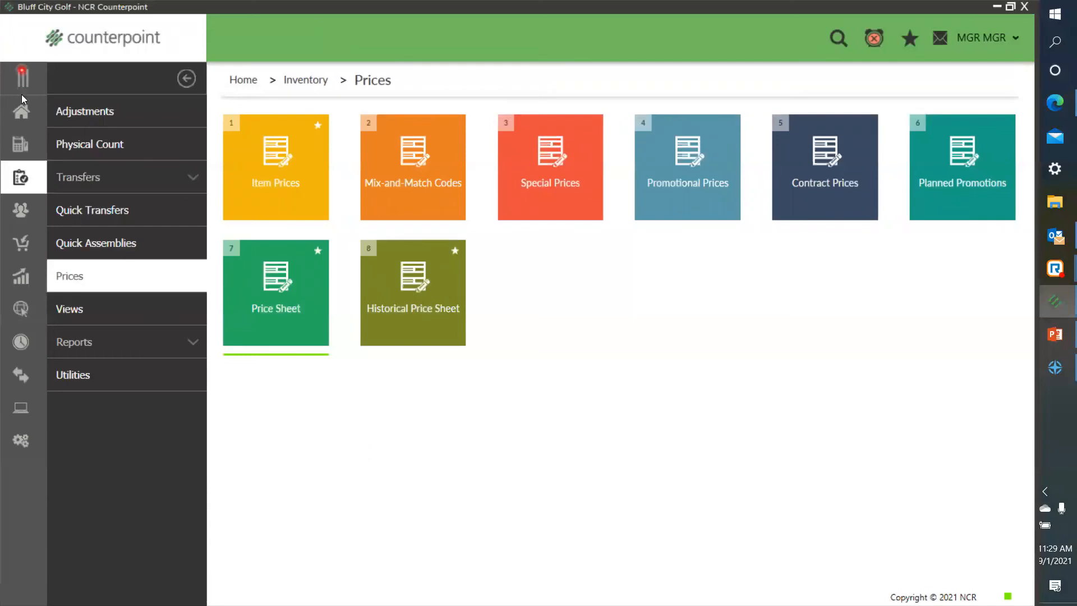
Step: Load PriceSheet tag event 700524 into Labels from Tags to review its label job, and close the window
left_click(18, 116)
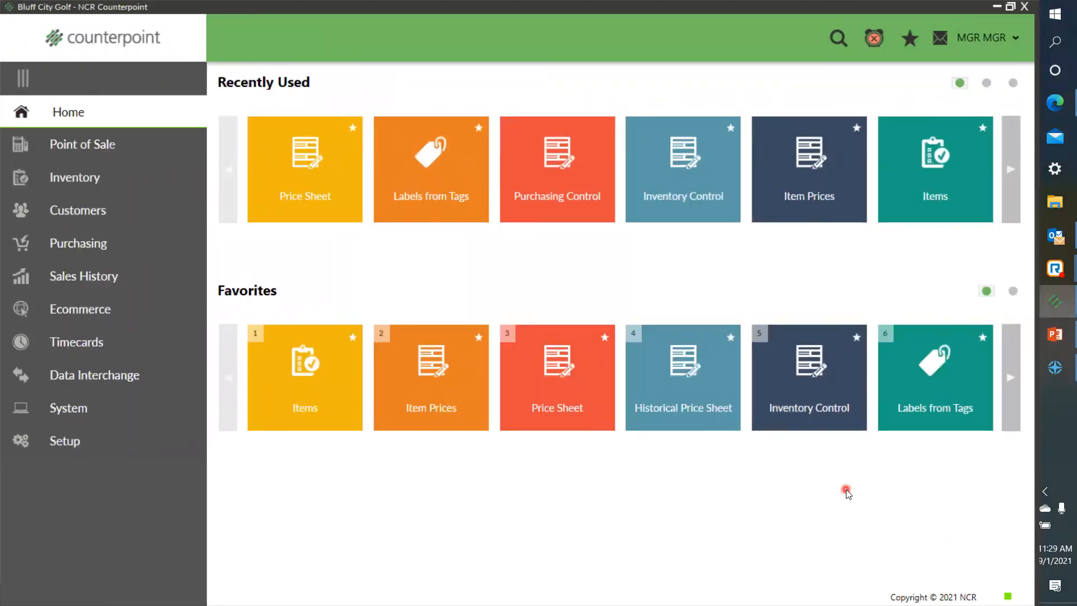
left_click(84, 177)
left_click(847, 186)
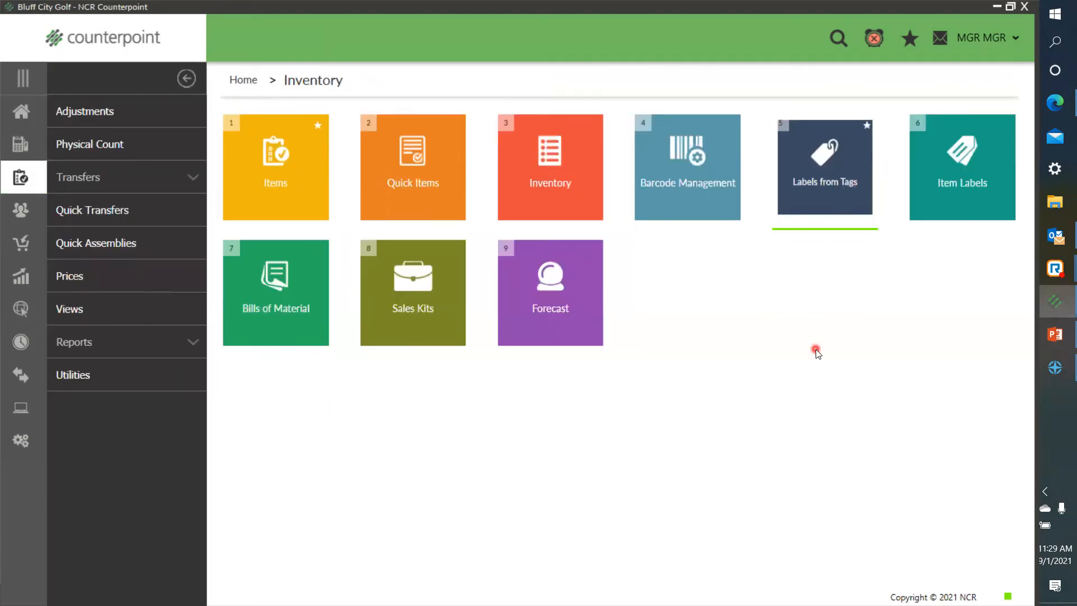
left_click(535, 173)
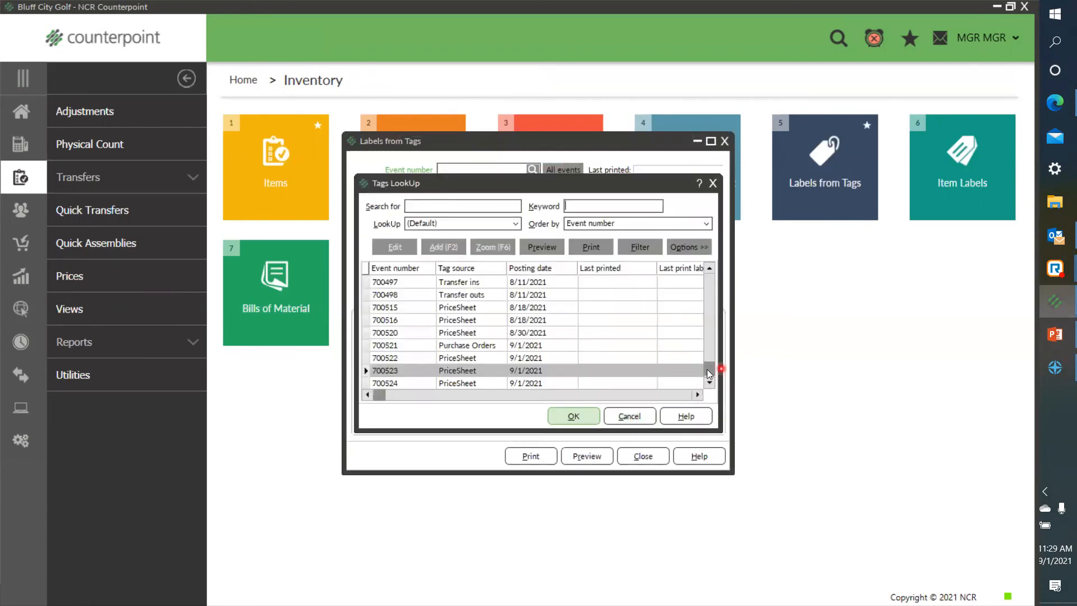
left_click(709, 382)
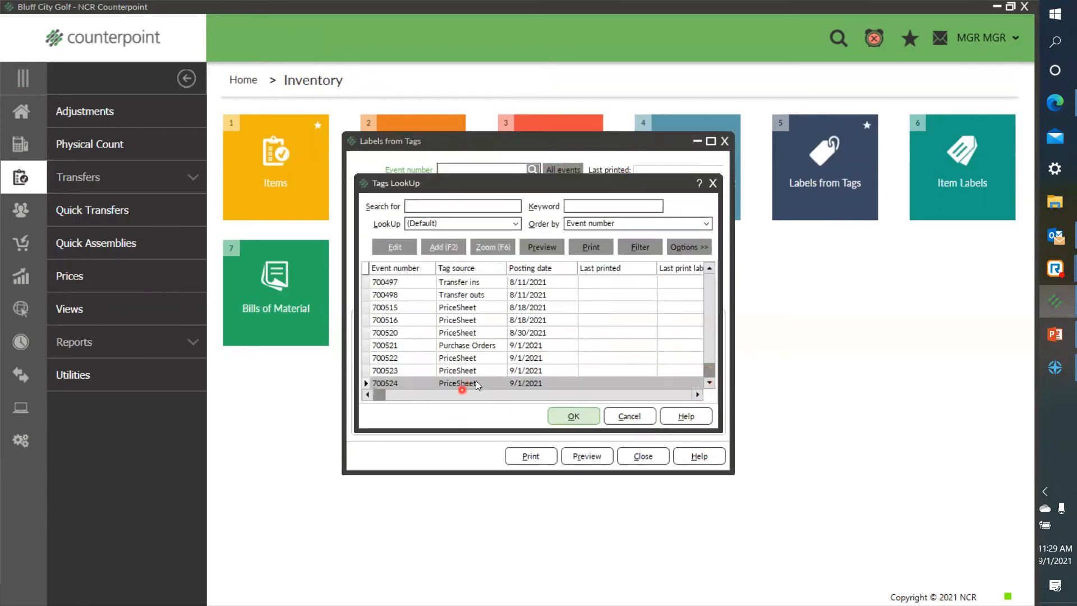
left_click(573, 416)
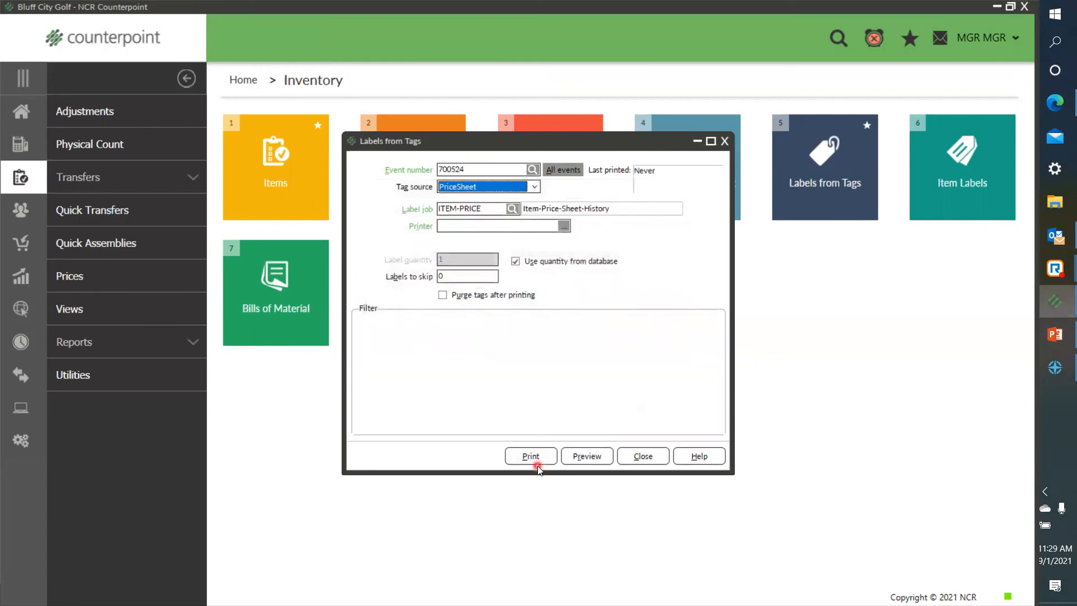
left_click(538, 469)
left_click(724, 141)
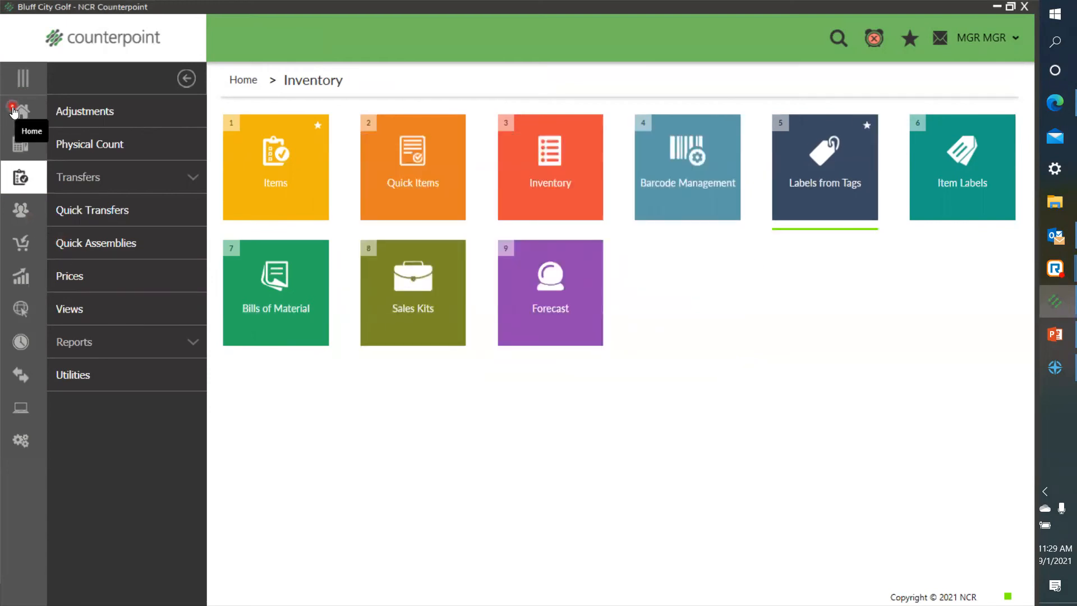
Step: Open Historical Price Sheet from the inventory prices and load the SUMMER price sheet's history
left_click(20, 110)
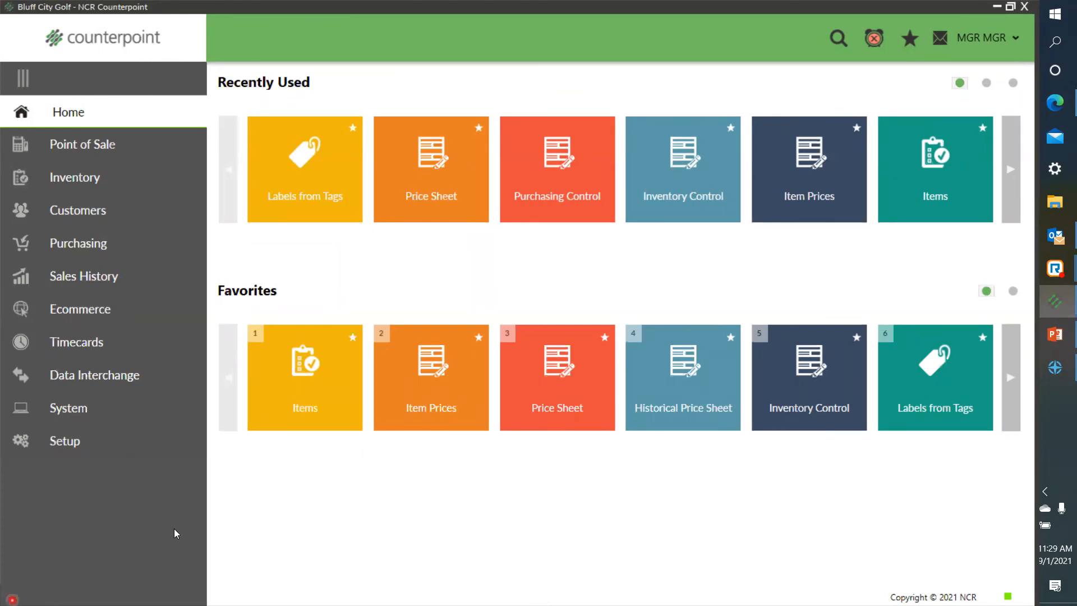
left_click(88, 177)
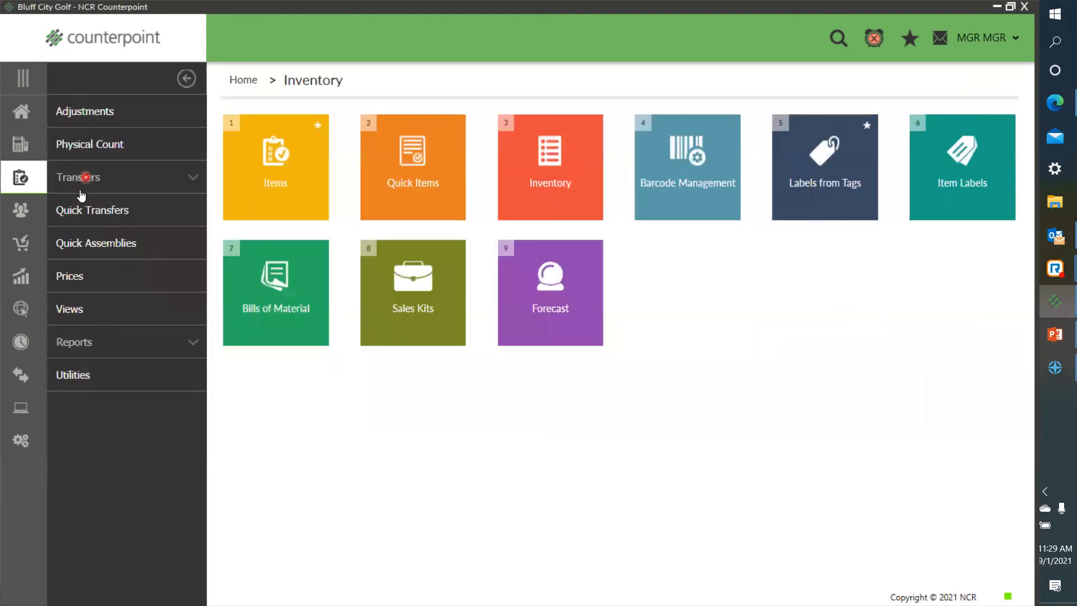
left_click(84, 282)
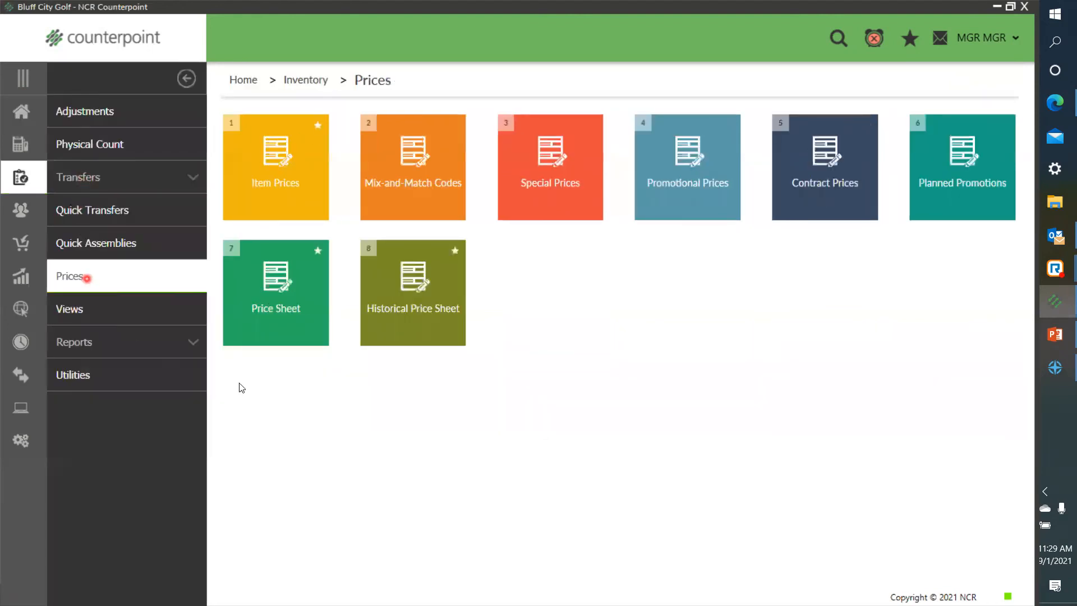
left_click(423, 328)
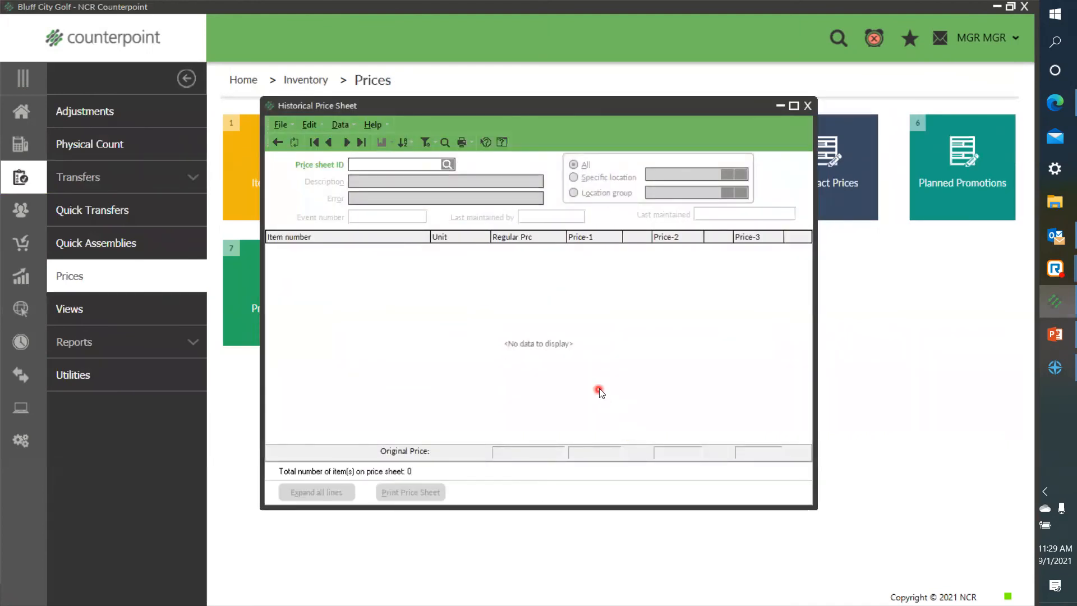
left_click(449, 166)
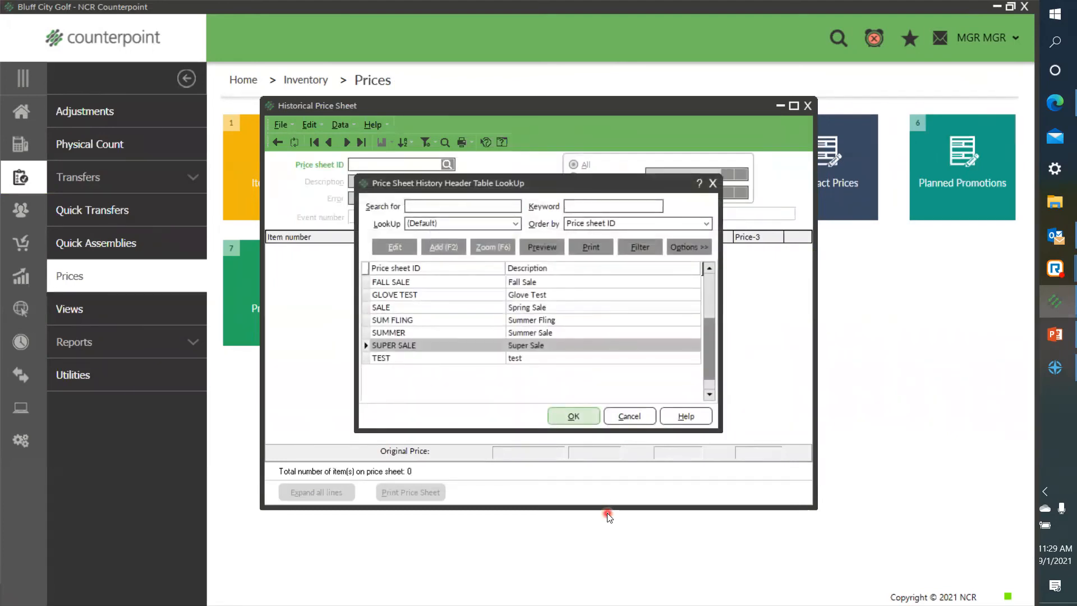
left_click(459, 333)
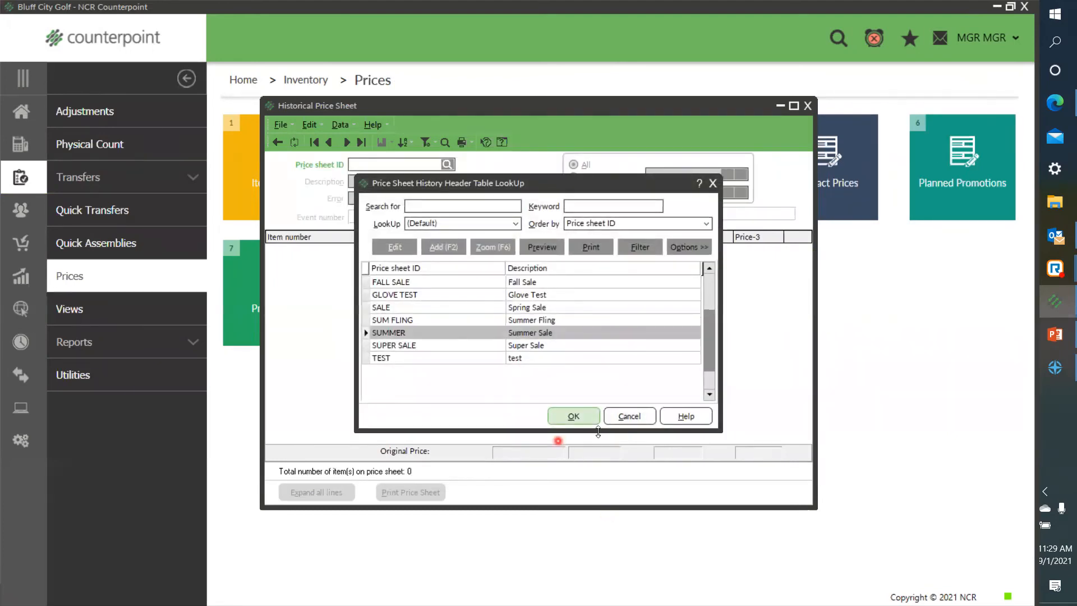
left_click(578, 420)
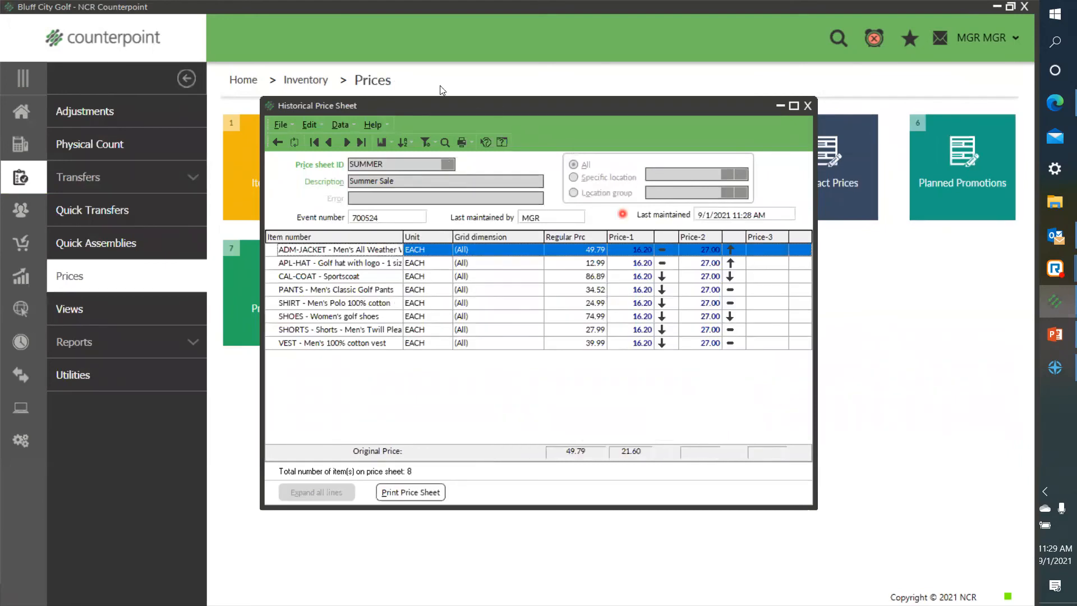
Step: Browse through the neighbouring historical price sheet records and close Historical Price Sheet
left_click(348, 143)
left_click(331, 145)
left_click(331, 145)
left_click(332, 143)
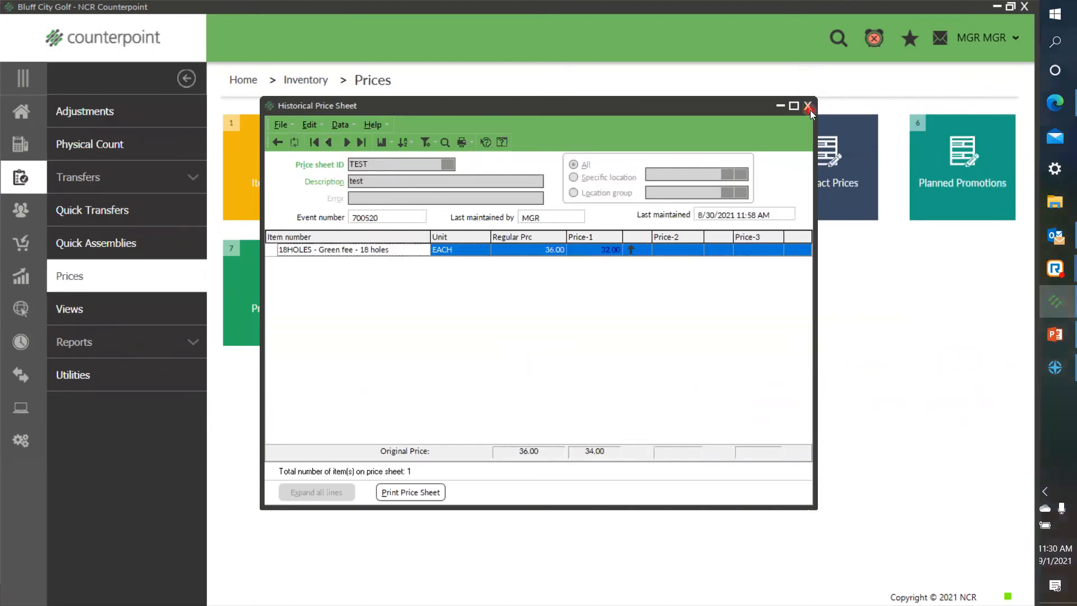
left_click(809, 106)
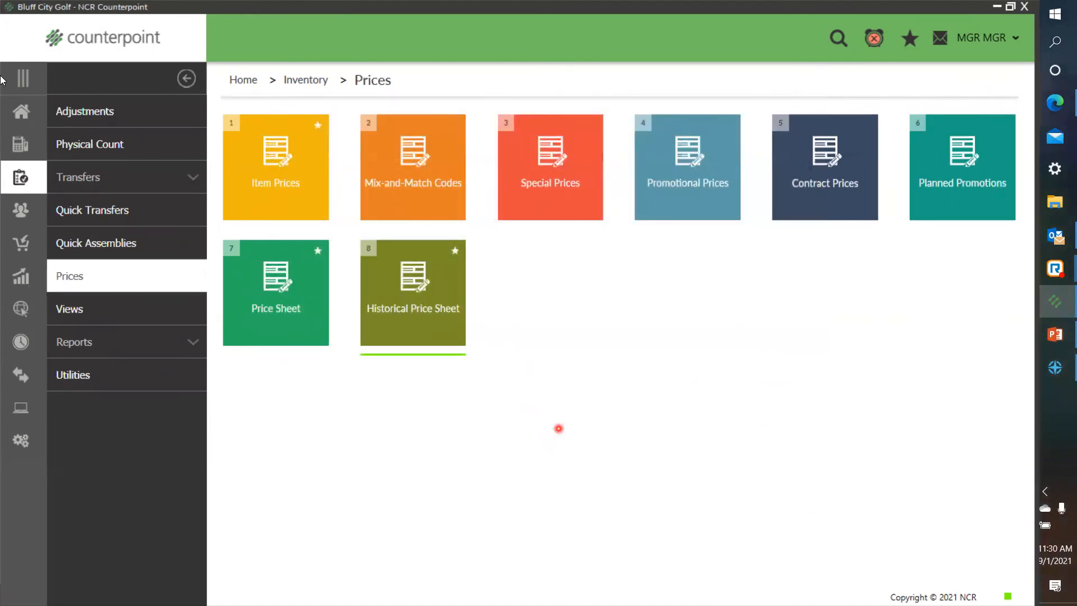
Step: Open the Markdowns Report from the inventory reports
left_click(21, 111)
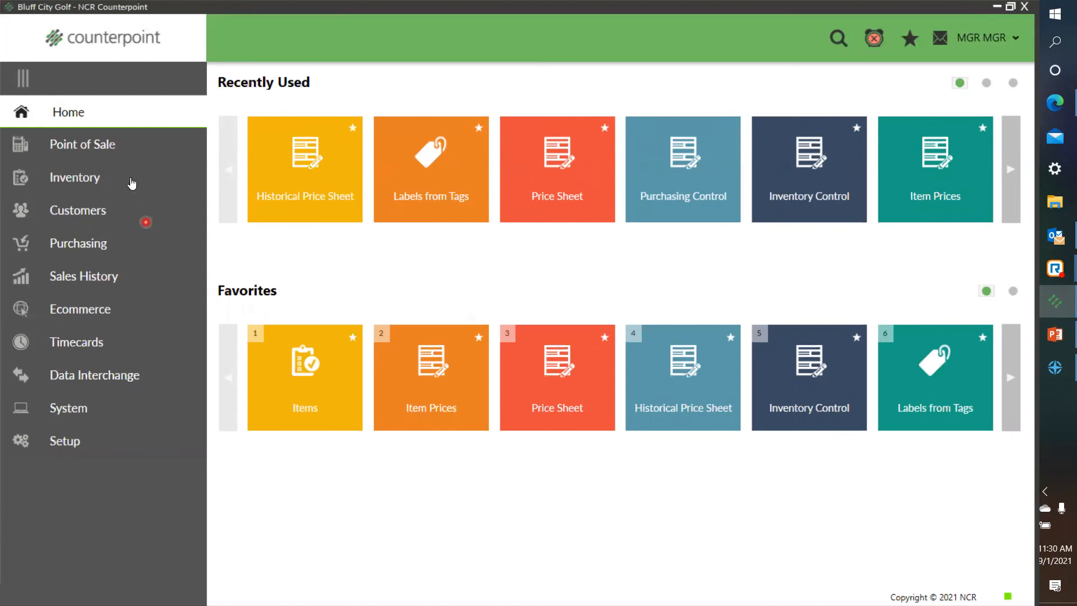
left_click(90, 178)
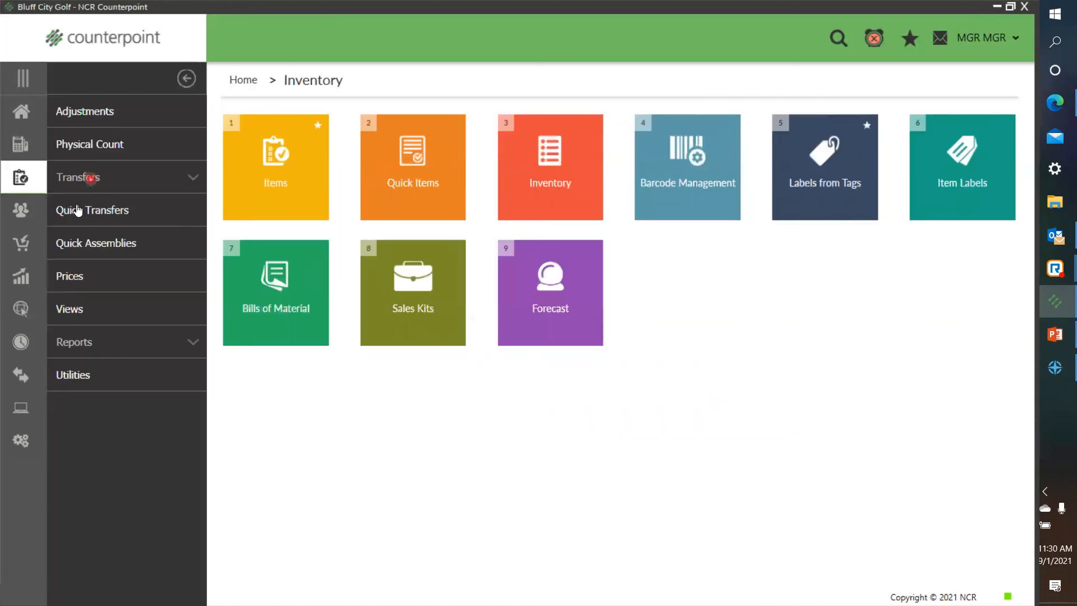
left_click(73, 342)
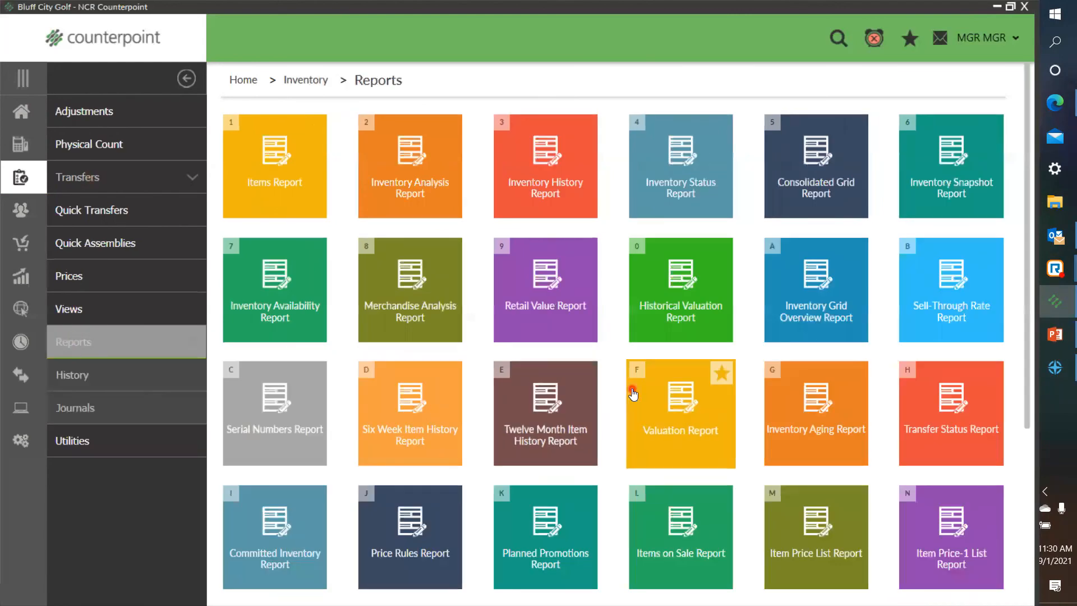
scroll(633, 385, "down", 2)
scroll(577, 413, "down", 2)
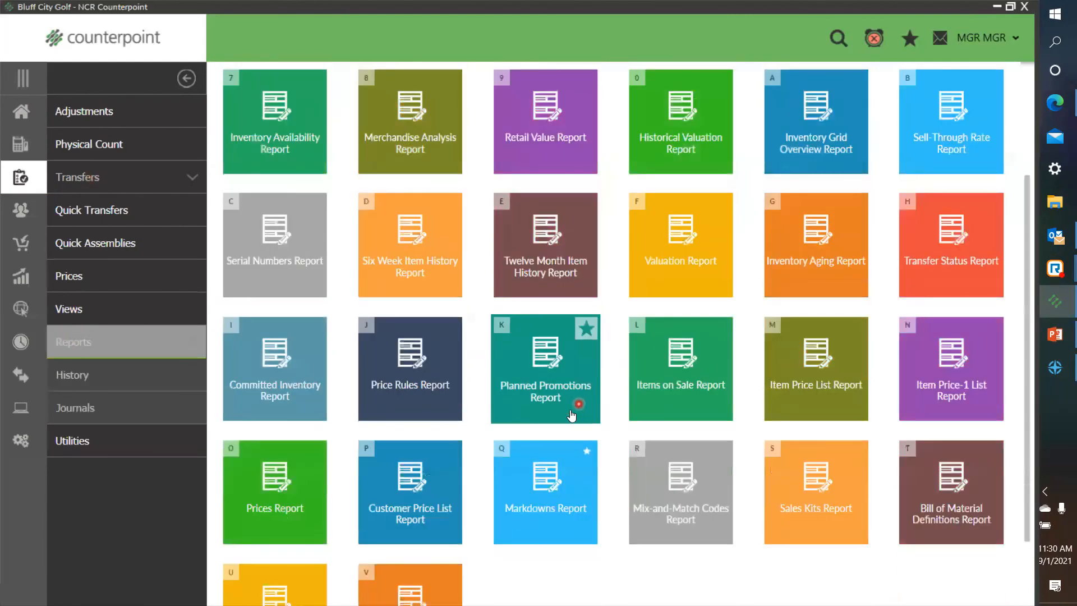
left_click(547, 493)
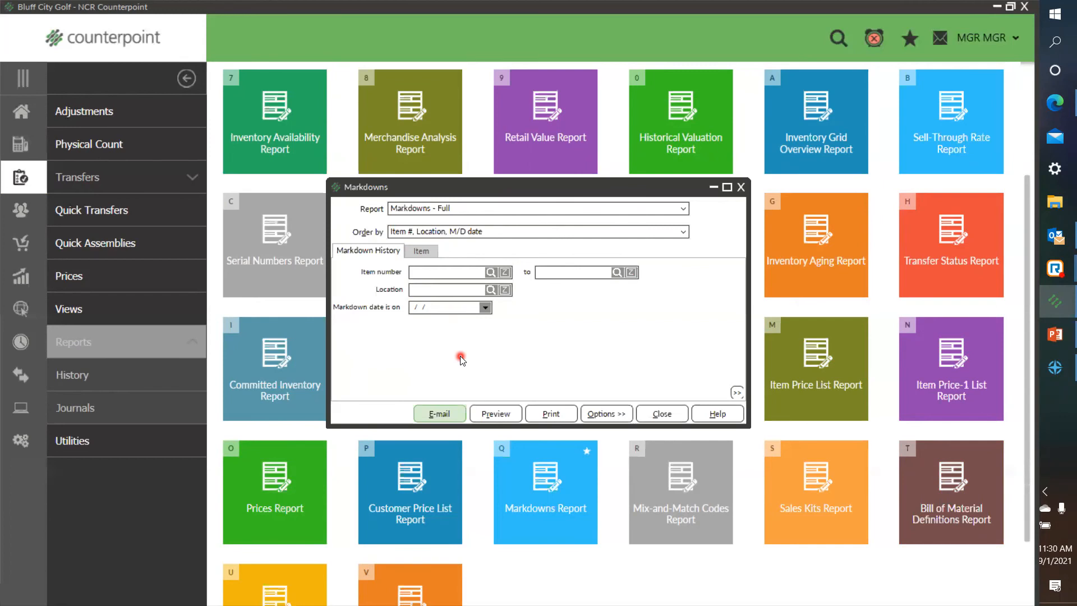
Step: Customize the Markdowns filter so the markdown date condition uses "between", and return to the simplified filter view
right_click(565, 327)
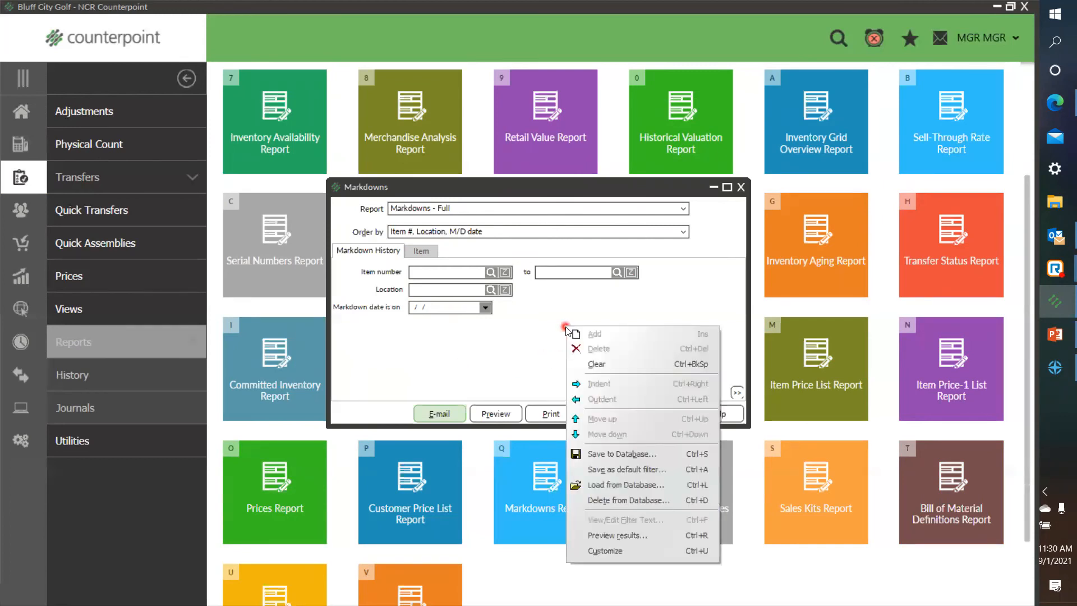
left_click(616, 551)
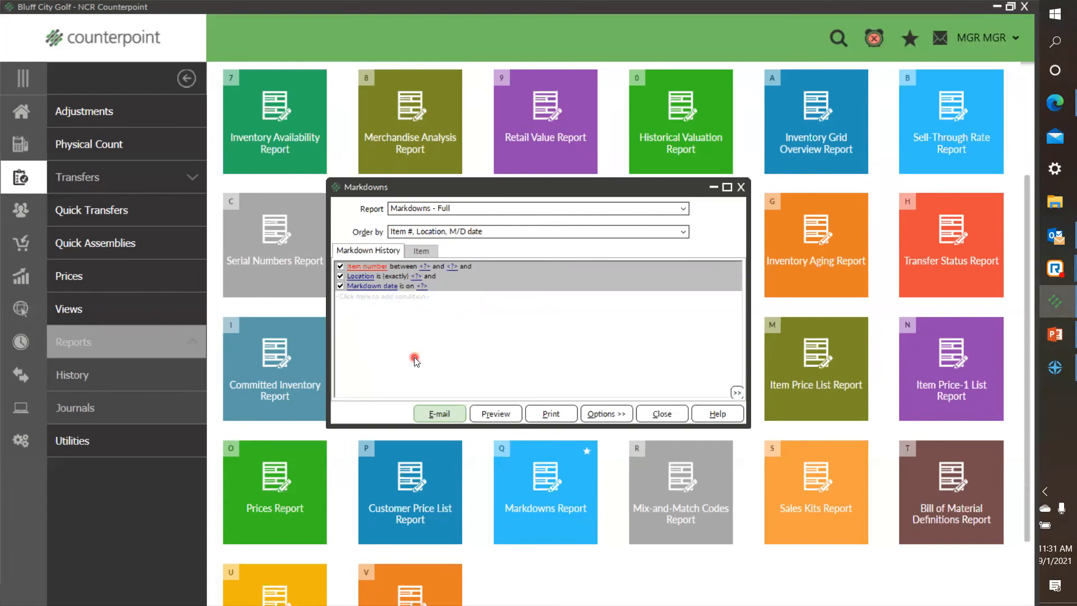
left_click(405, 288)
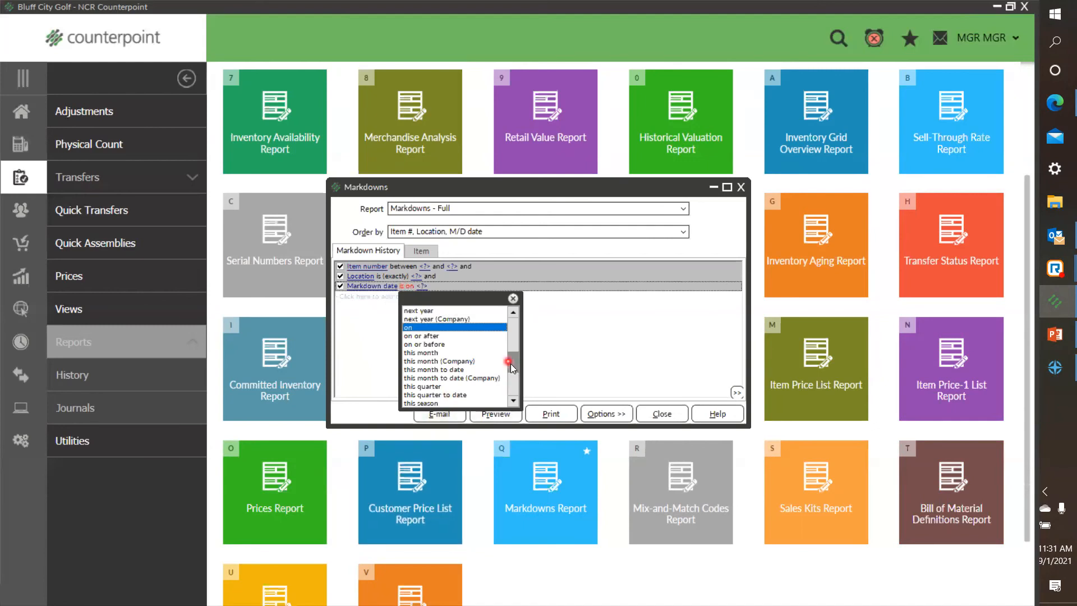
left_click_drag(513, 364, 522, 320)
left_click(440, 312)
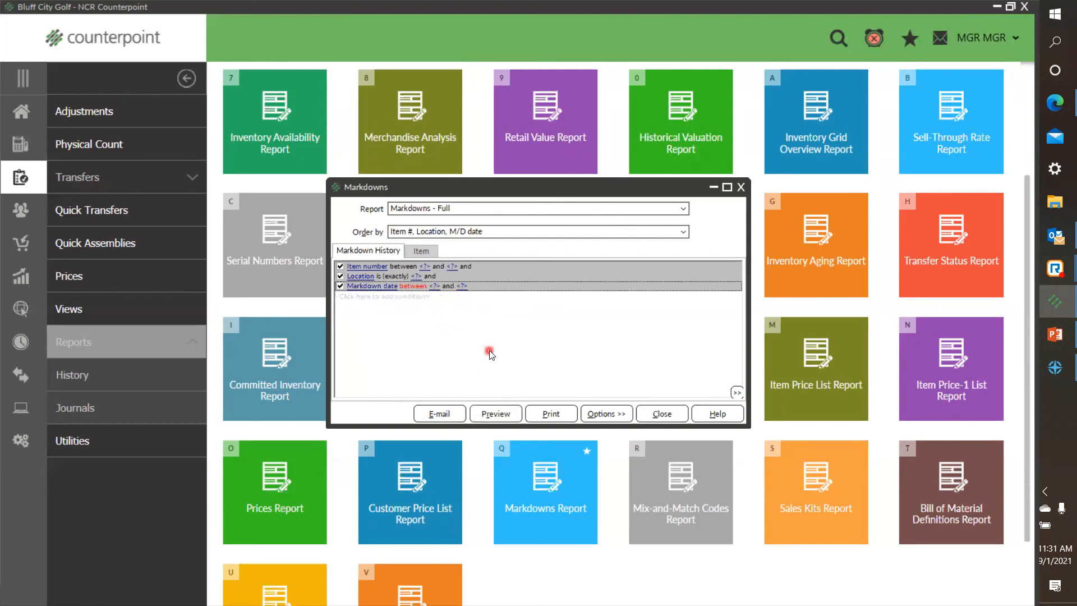
right_click(539, 313)
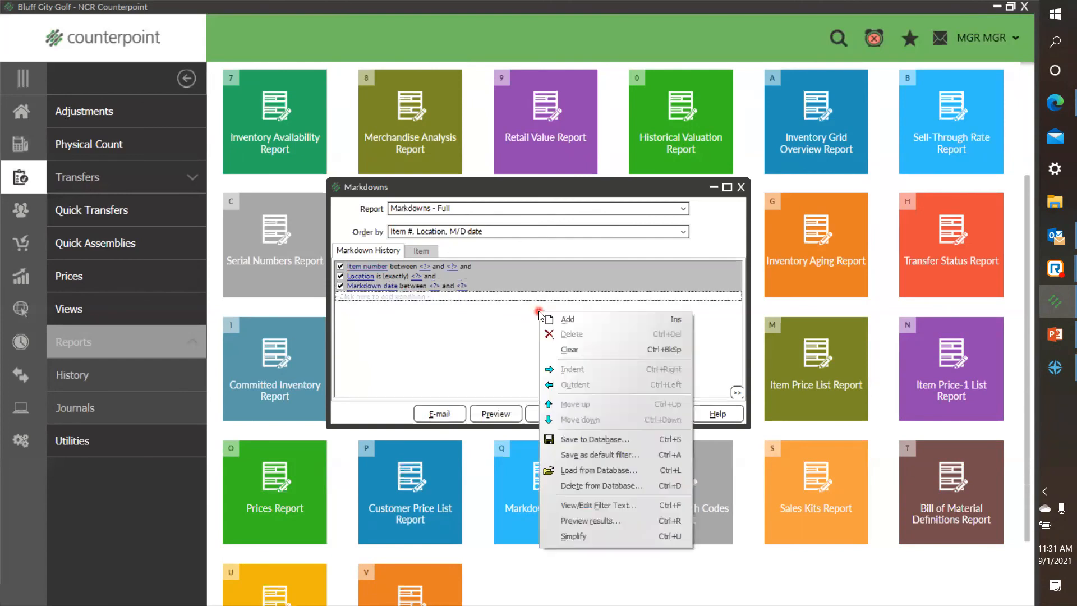
left_click(576, 536)
Step: Set the report's markdown date range to 8/1/2021 through 8/31/2021
left_click(410, 307)
left_click(162, 344)
type("0")
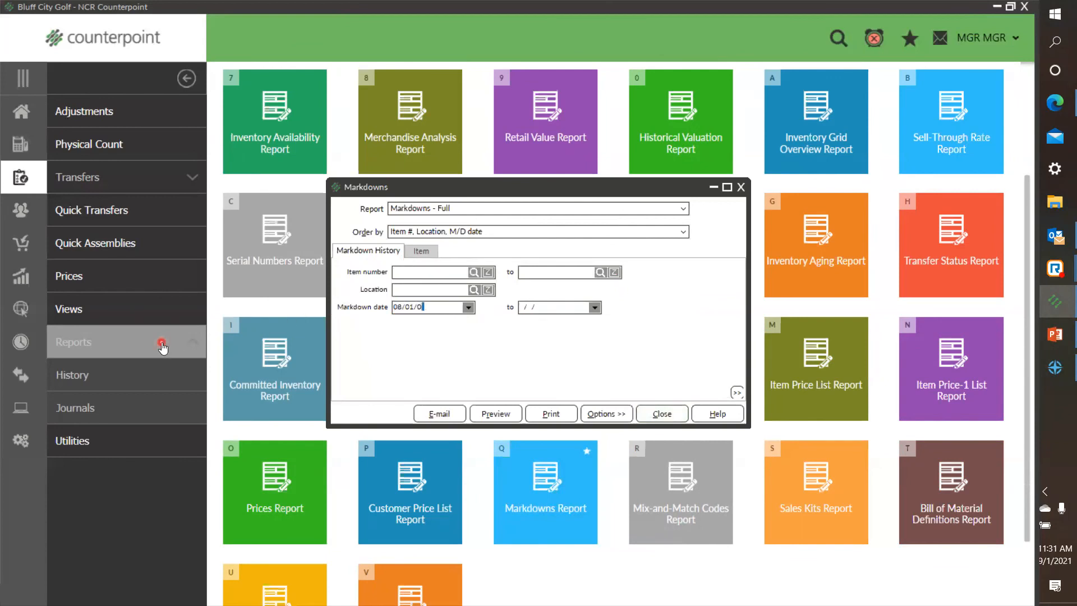
type("8010021")
key("Tab")
type("08/31/2021")
Step: Preview the Markdowns - Full report, examine its Type column, and close the preview and the report window
left_click(501, 421)
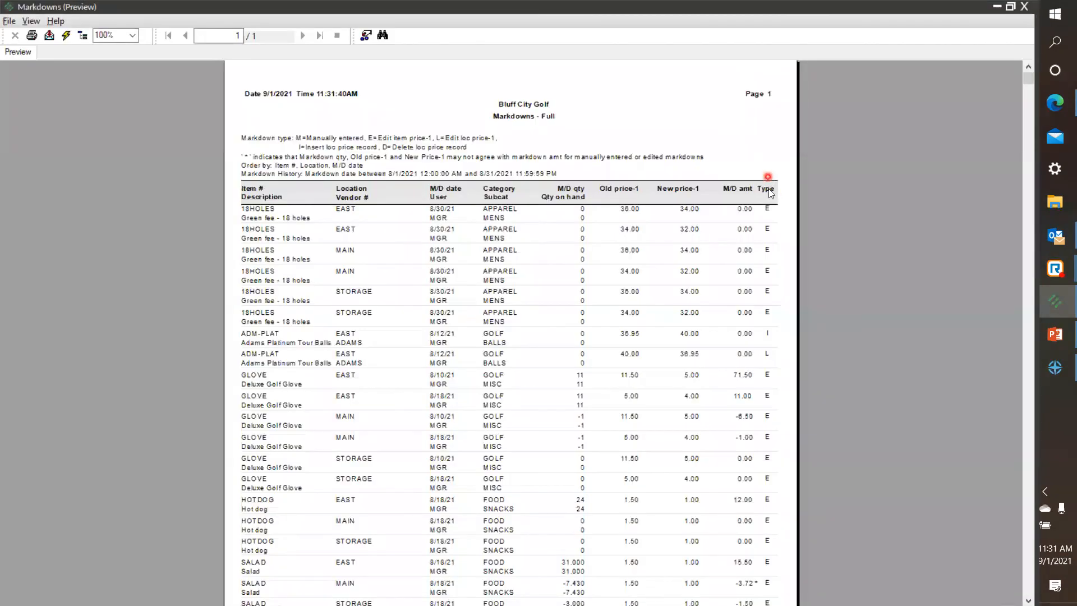
left_click(778, 230)
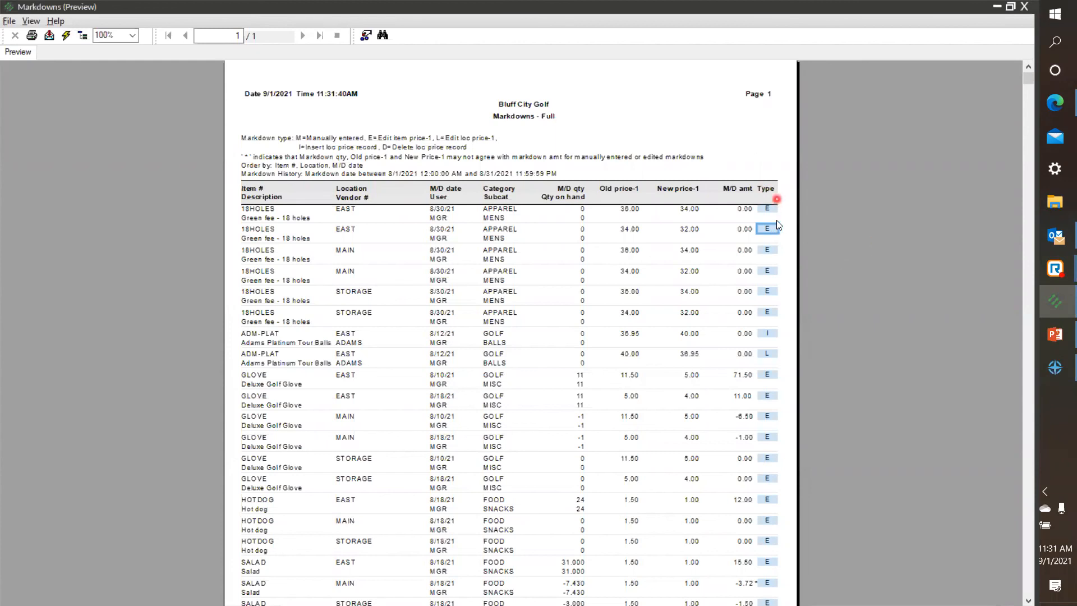
left_click(9, 21)
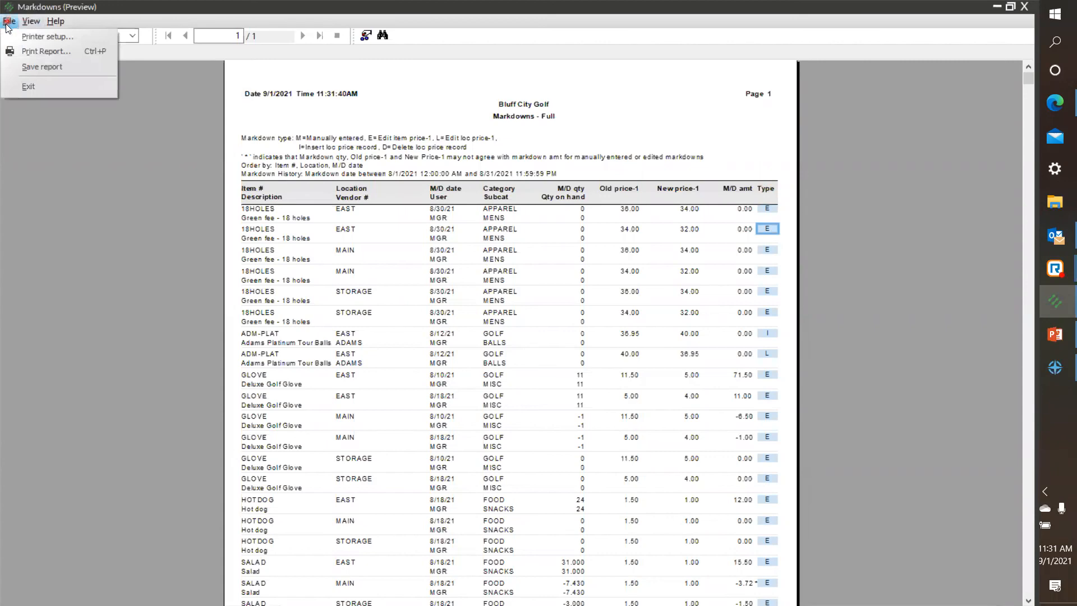
left_click(32, 84)
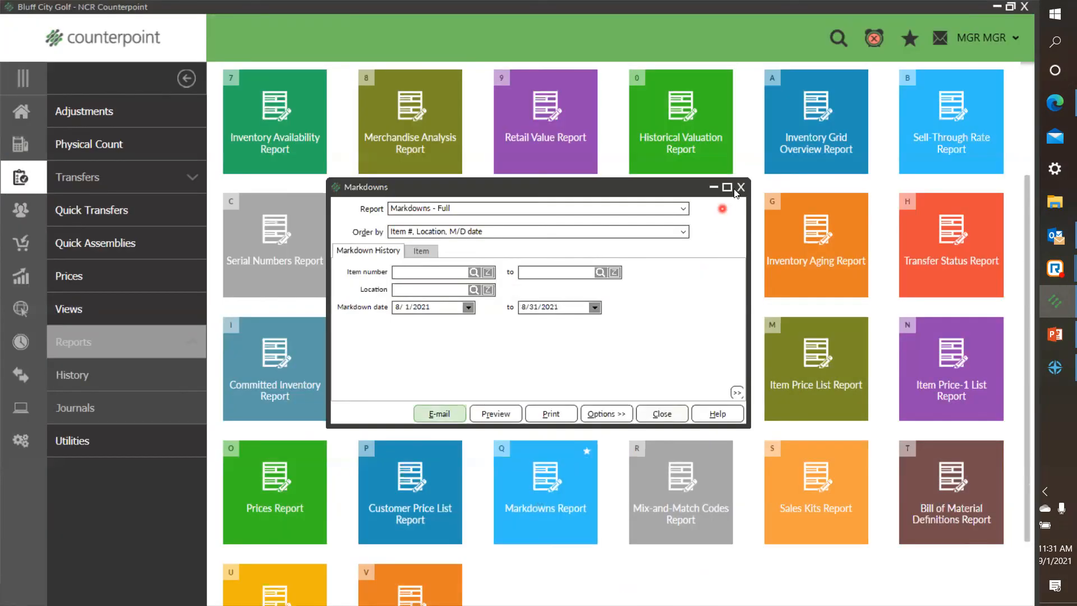
left_click(741, 188)
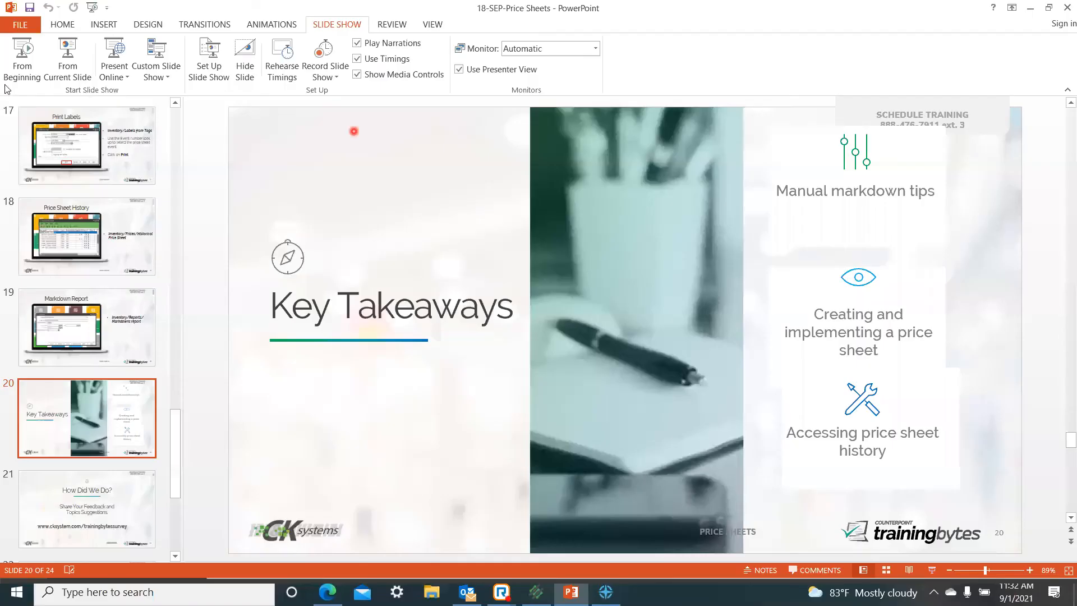
Step: Switch to PowerPoint and start the slide show from the Key Takeaways slide
left_click(62, 65)
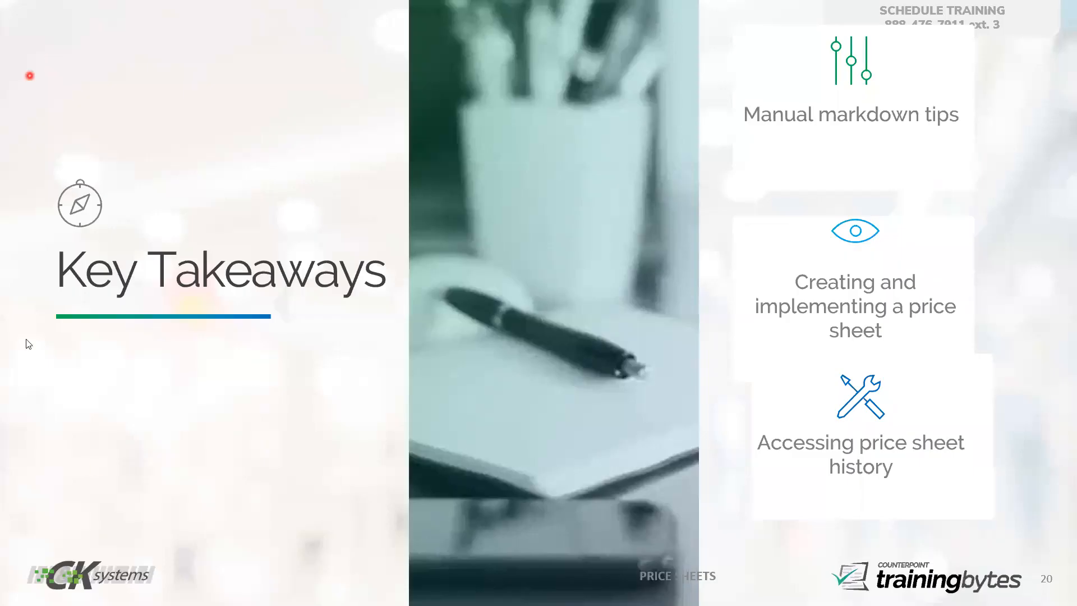